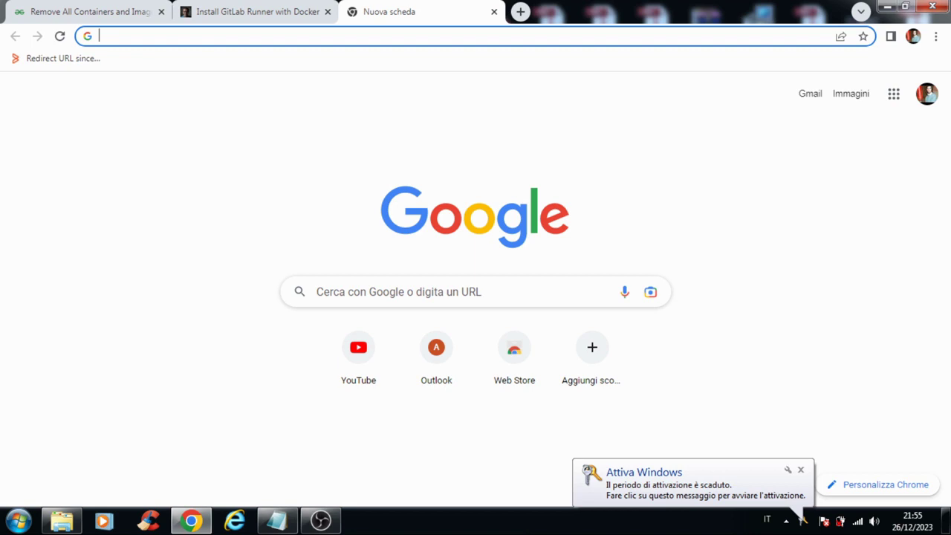
Load gitlab.com and open the SALESFORCE_WISEFOX project from the Projects list.
type("git")
key("Return")
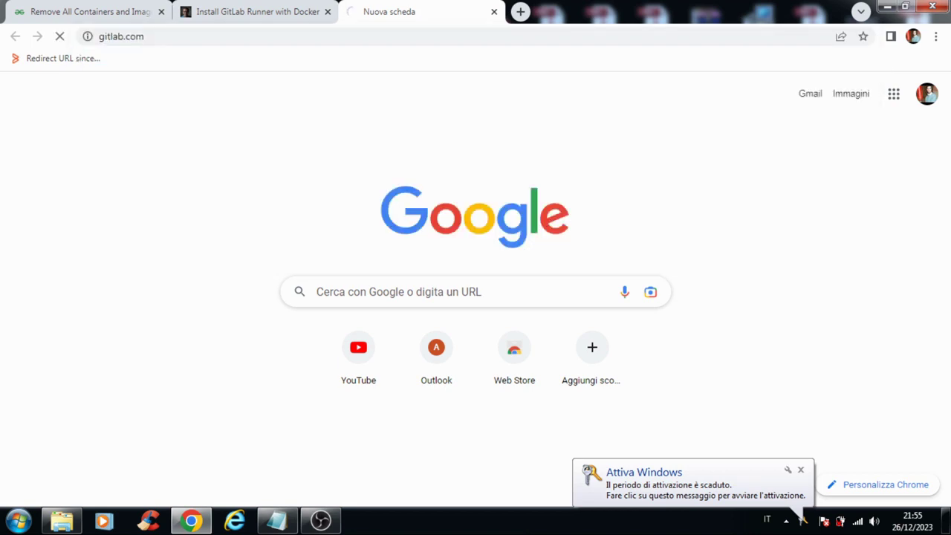
left_click(800, 470)
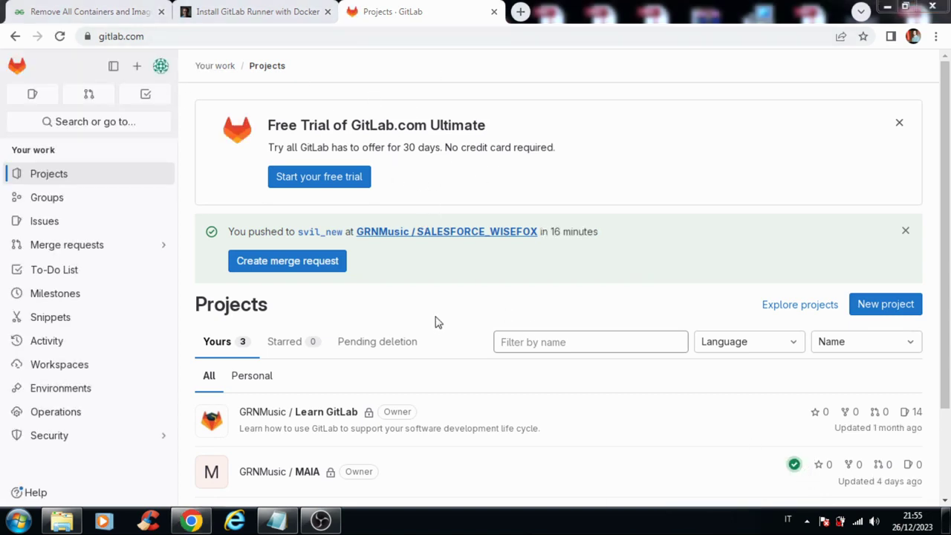
scroll(435, 324, "down", 3)
left_click(319, 409)
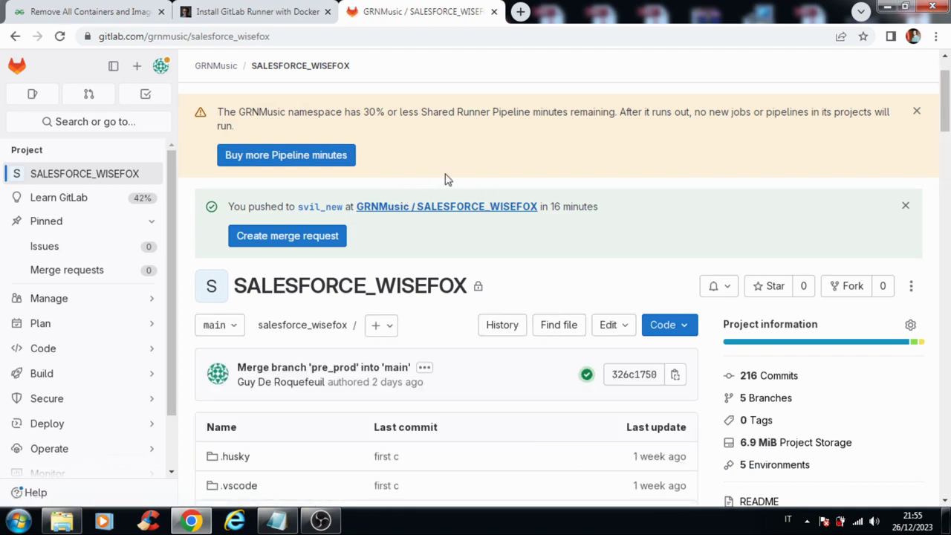
scroll(447, 179, "down", 1)
scroll(118, 260, "down", 1)
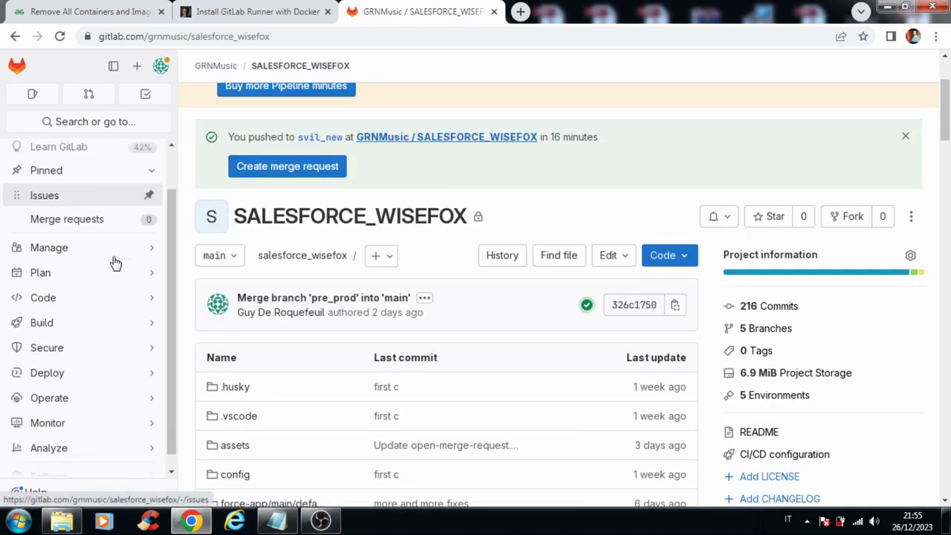
Open the project's CI/CD settings and expand the Runners section.
mouse_move(47, 462)
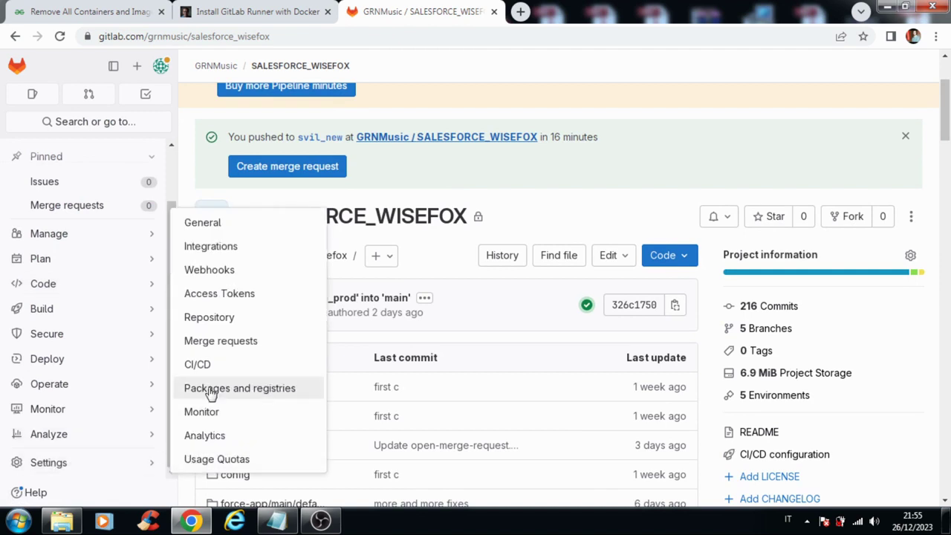
left_click(196, 365)
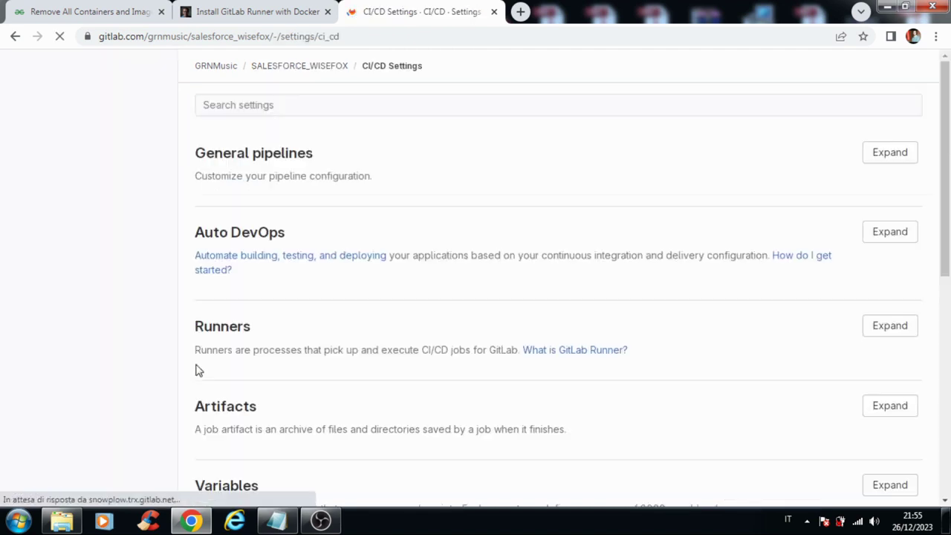
scroll(606, 231, "down", 1)
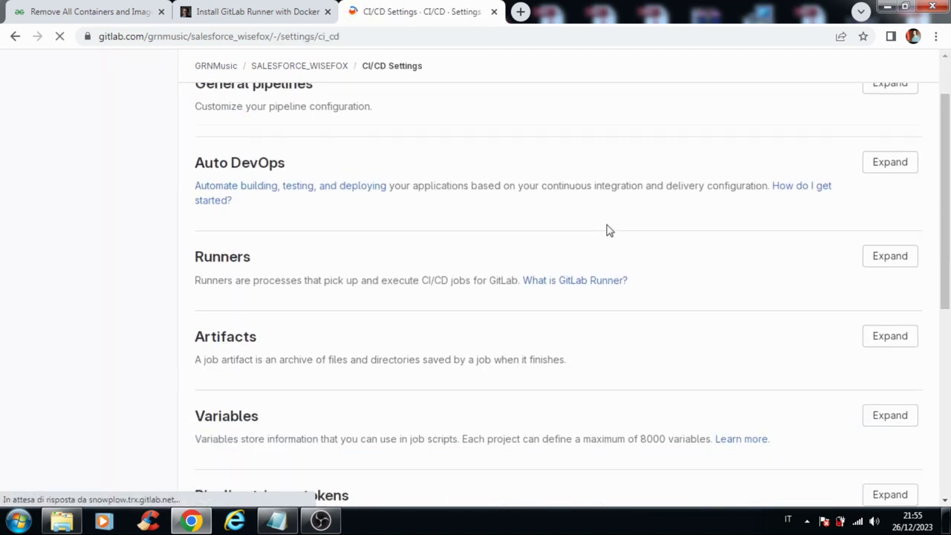
left_click(889, 257)
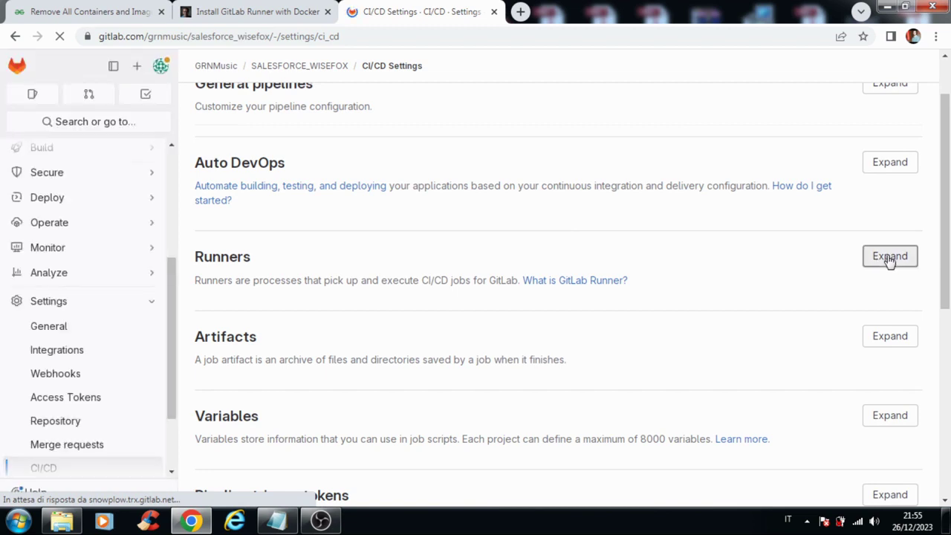
Check that runner prova_4 (#30961043) shows a green online status.
scroll(445, 246, "down", 7)
scroll(276, 325, "up", 1)
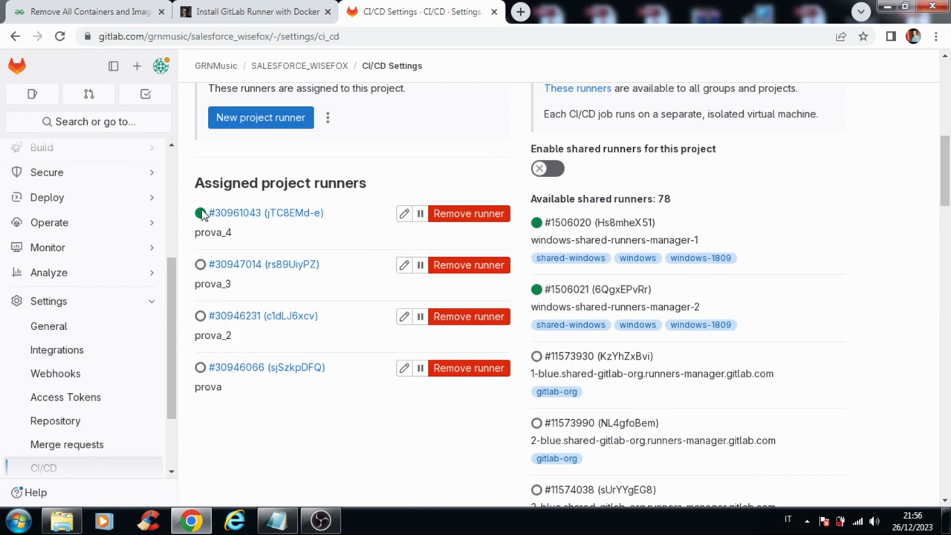
mouse_move(202, 214)
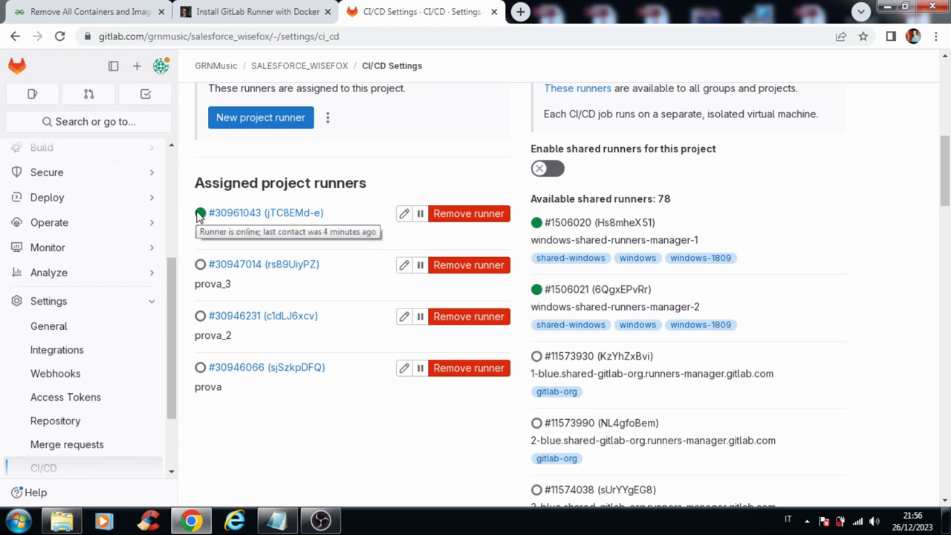
scroll(363, 176, "up", 3)
scroll(363, 170, "up", 3)
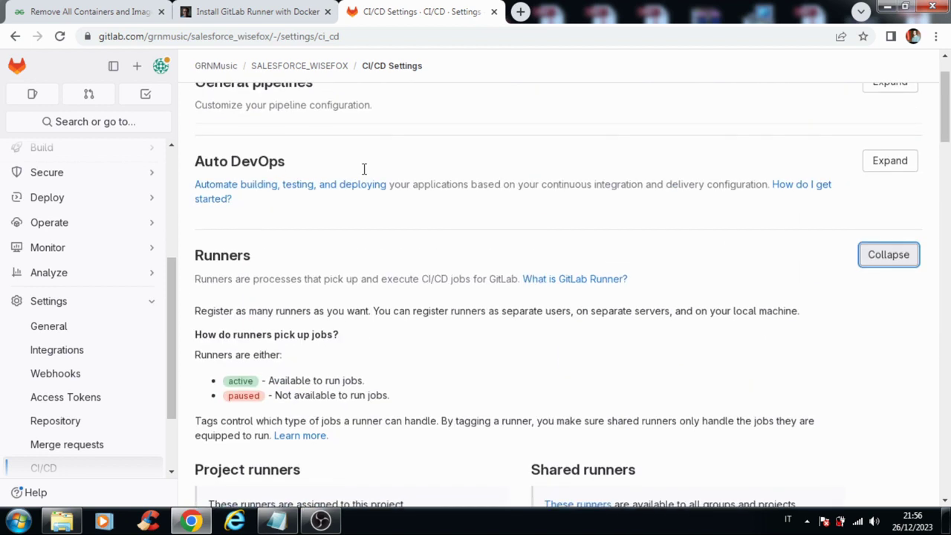
scroll(95, 286, "up", 3)
scroll(97, 218, "up", 3)
Go back to the SALESFORCE_WISEFOX overview and launch it in the Web IDE via Edit.
scroll(75, 185, "up", 1)
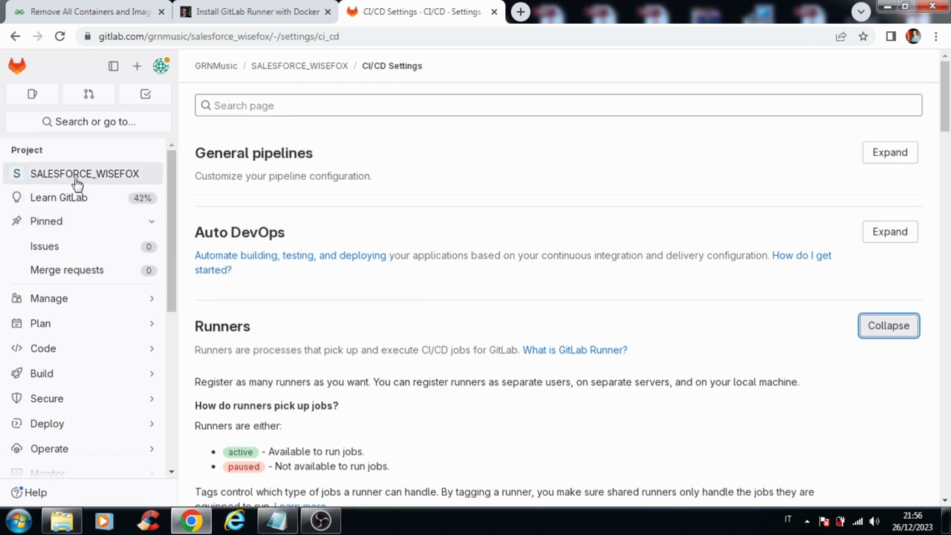
left_click(77, 176)
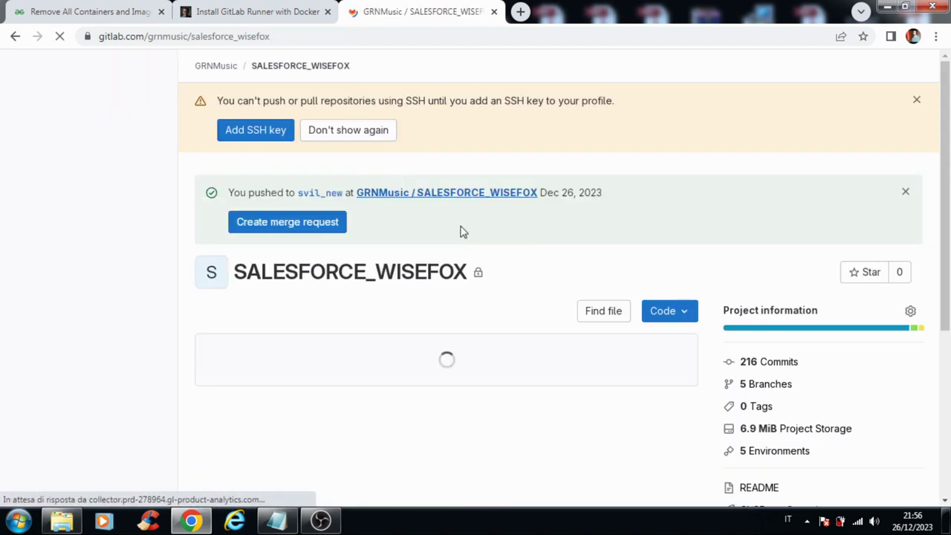
scroll(460, 232, "down", 2)
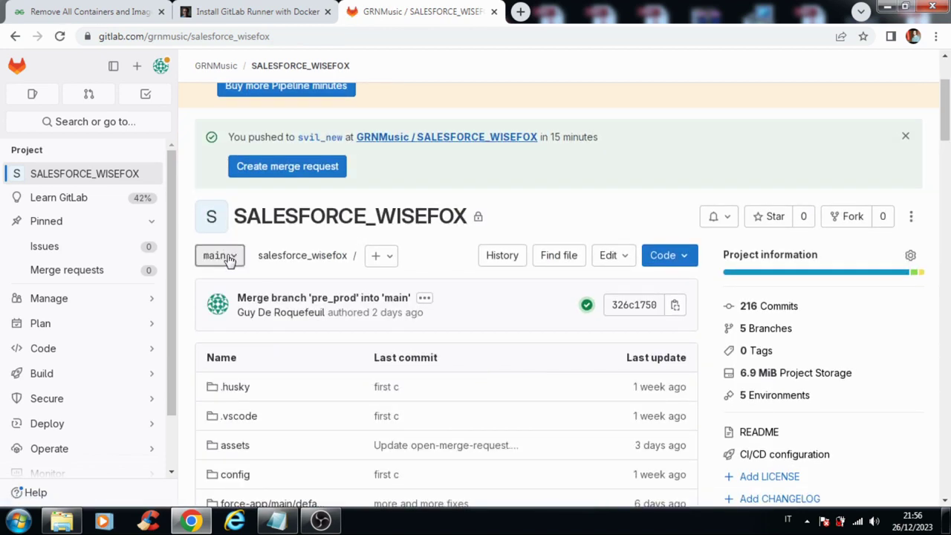
left_click(626, 262)
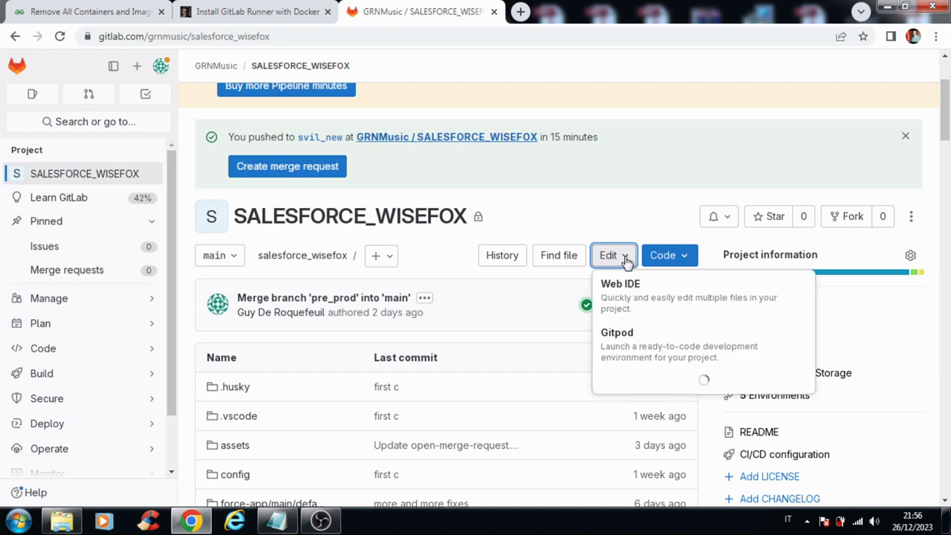
left_click(626, 294)
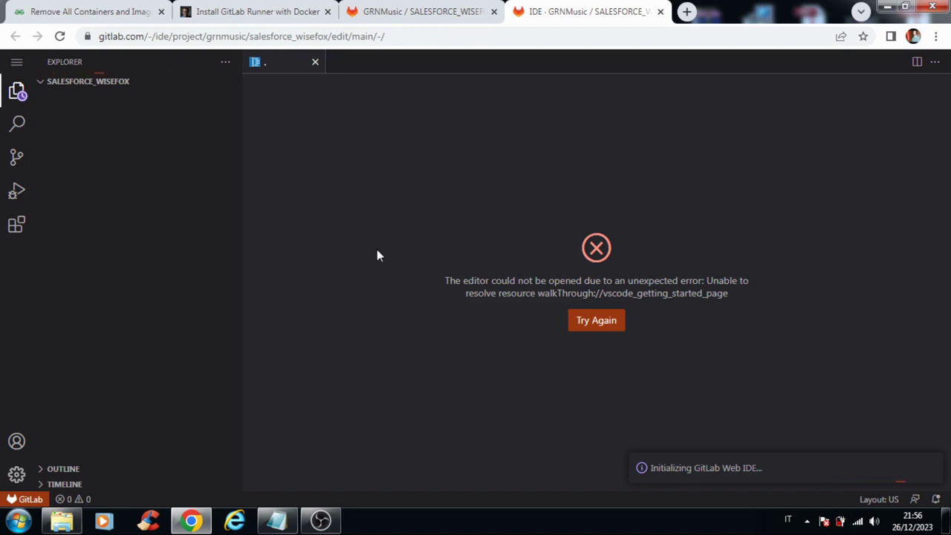
Check out the svil_new branch in the Web IDE.
left_click(198, 279)
left_click(76, 499)
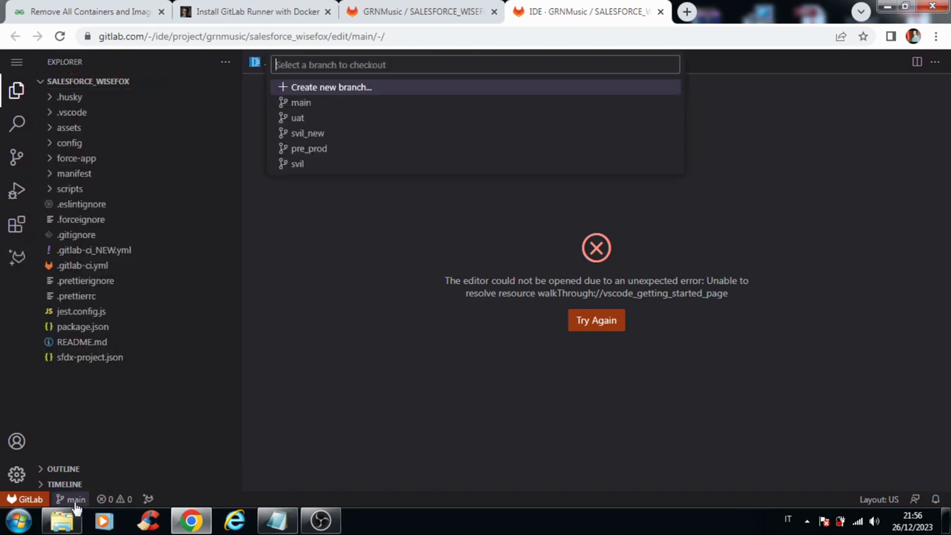
left_click(308, 133)
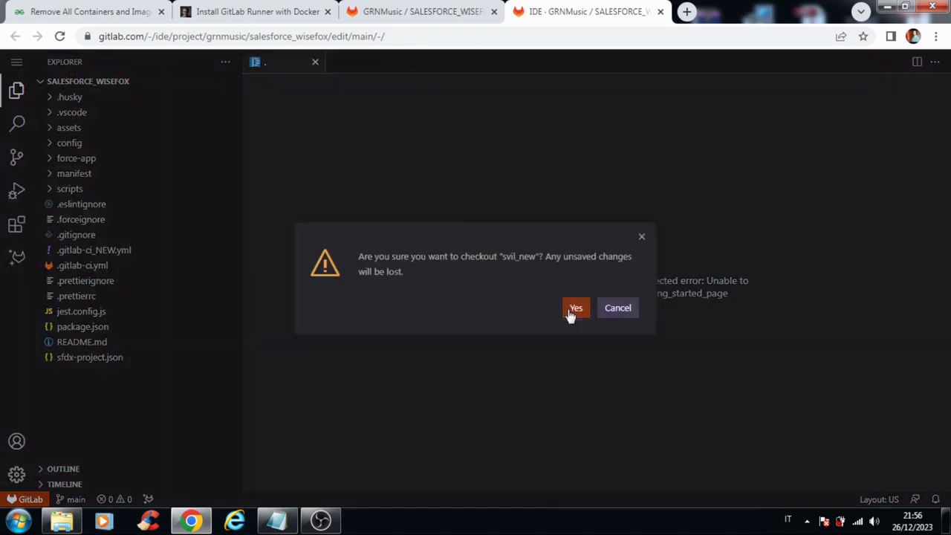
left_click(573, 307)
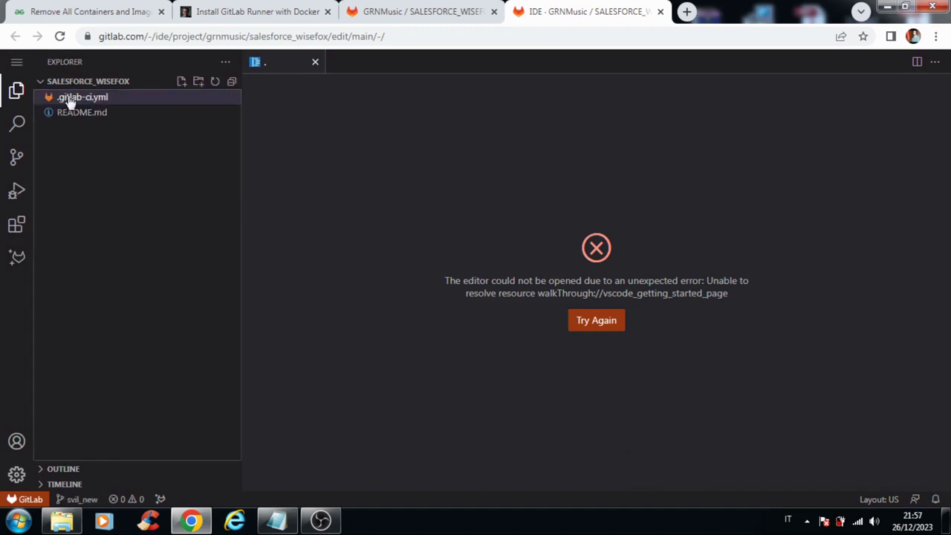
Delete the trailing # from line 6 of .gitlab-ci.yml.
left_click(68, 102)
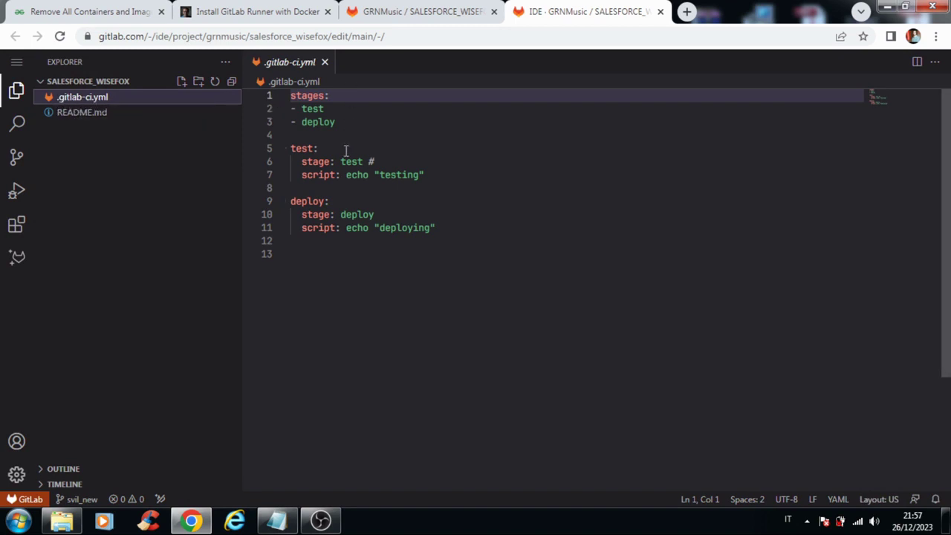
left_click(384, 162)
key("BackSpace")
key("BackSpace")
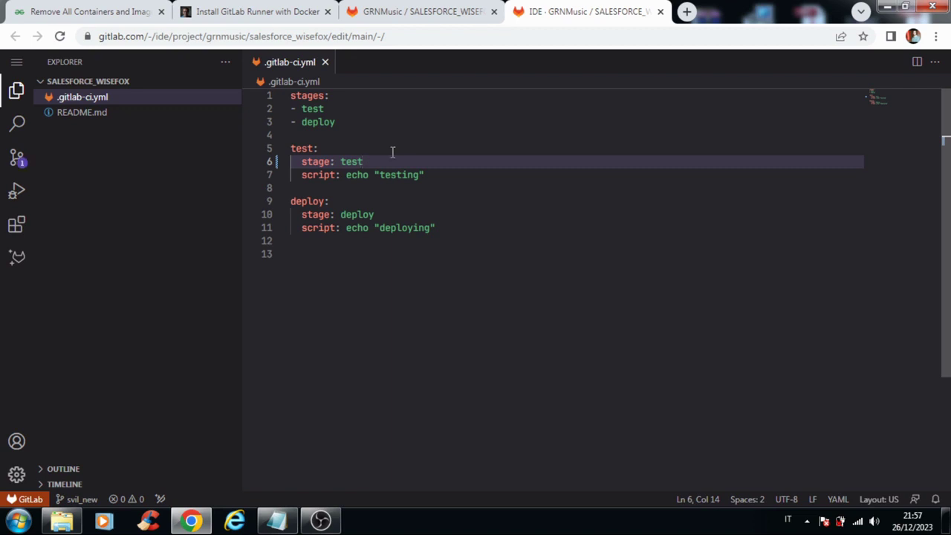
Commit the change to svil_new with the message 'test runner'.
left_click(16, 157)
left_click(74, 85)
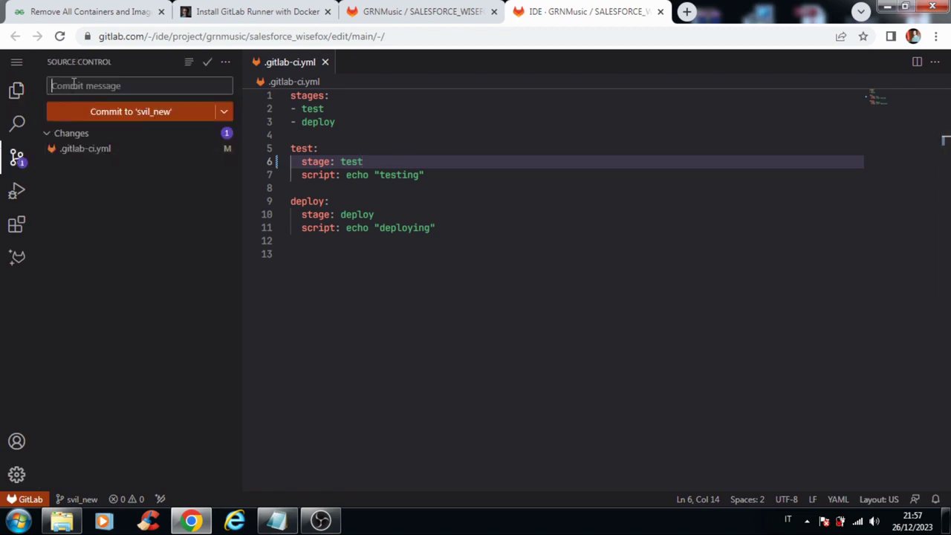
type("test runner")
left_click(134, 117)
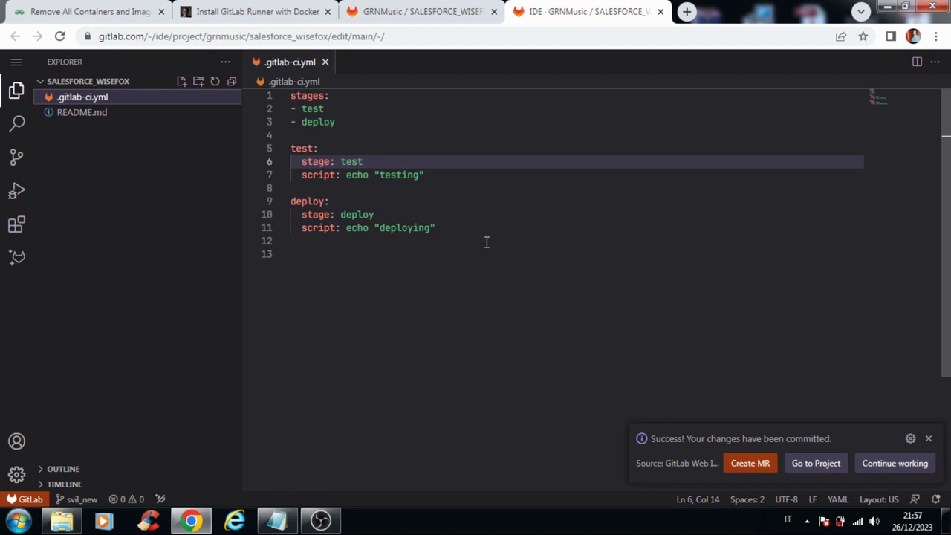
Return to the project page and open its pipelines list.
left_click(448, 19)
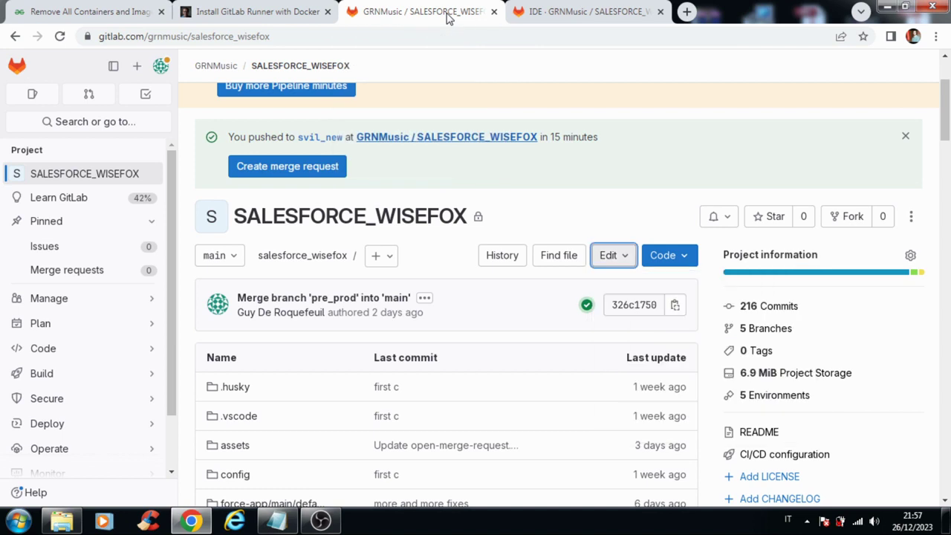
scroll(131, 266, "down", 2)
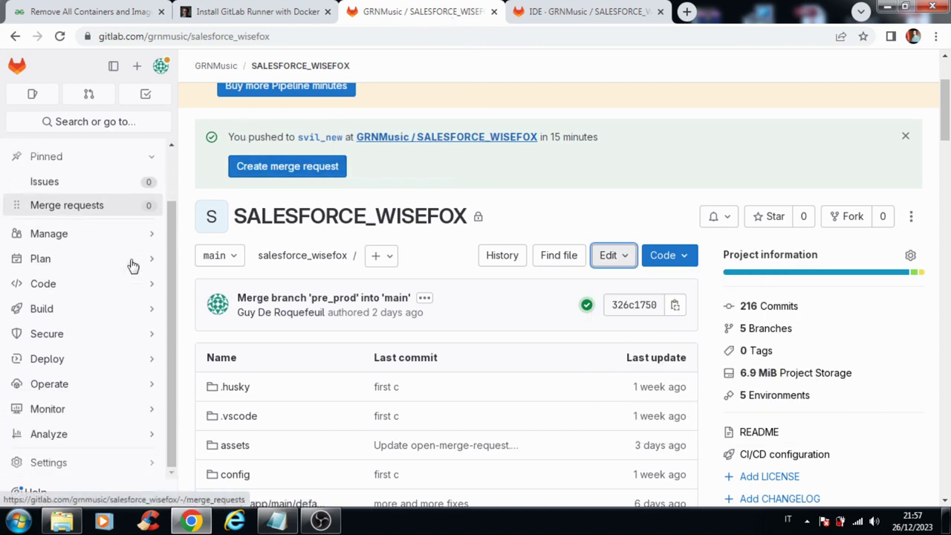
mouse_move(74, 310)
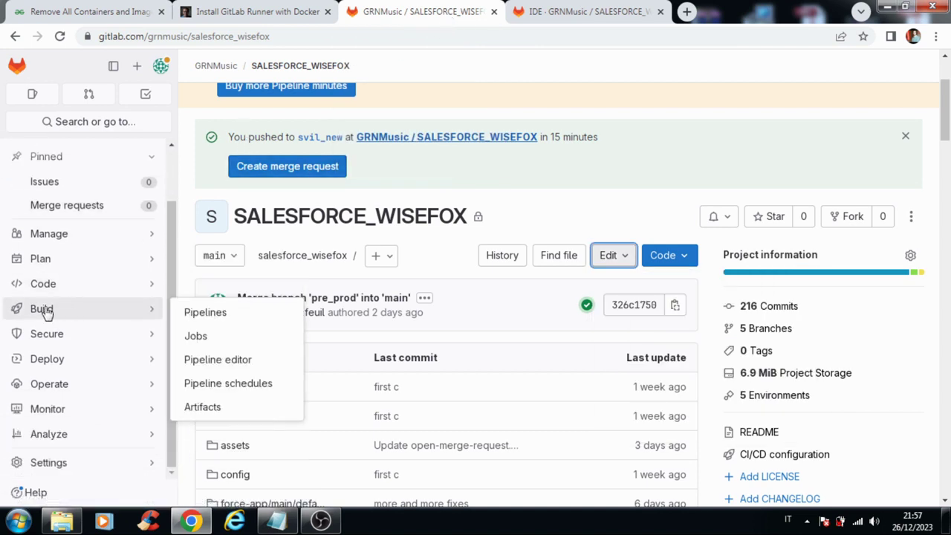
left_click(205, 312)
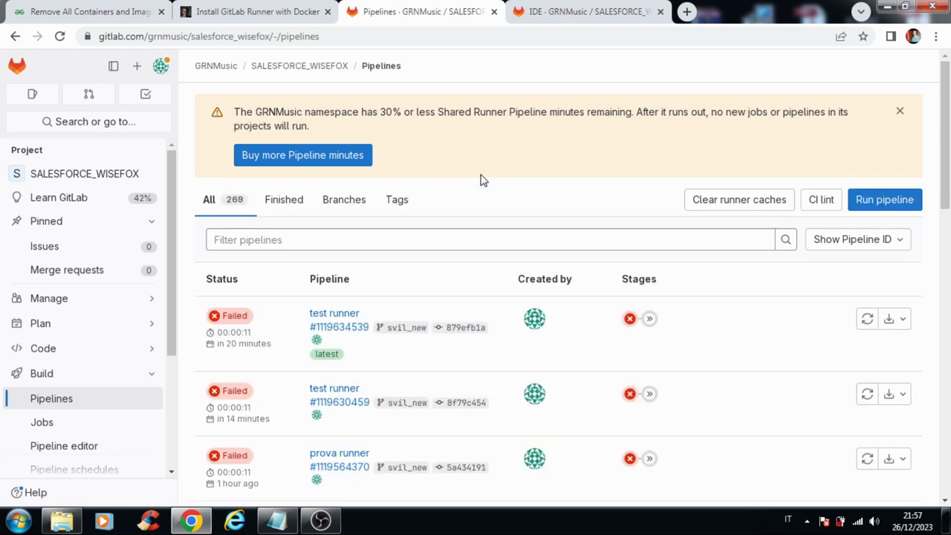
scroll(458, 246, "down", 1)
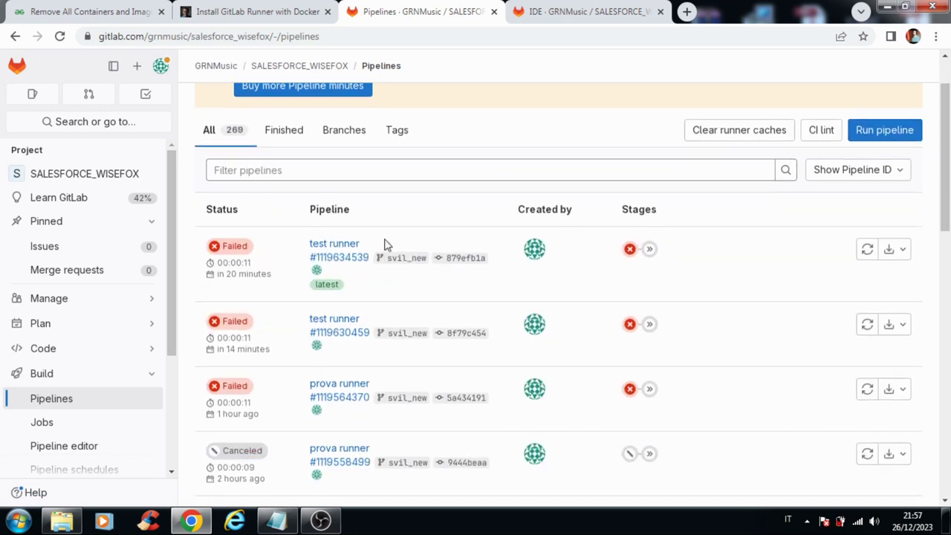
left_click(630, 250)
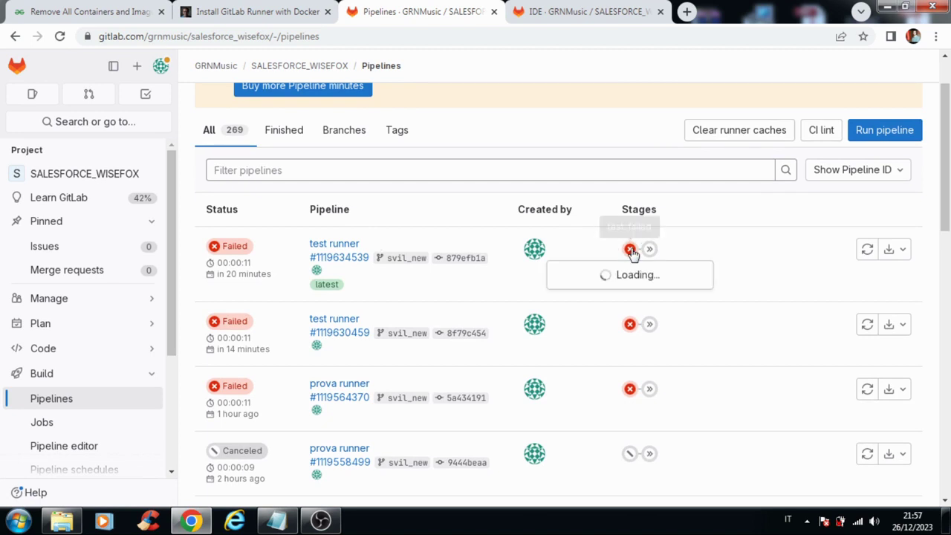
left_click(588, 304)
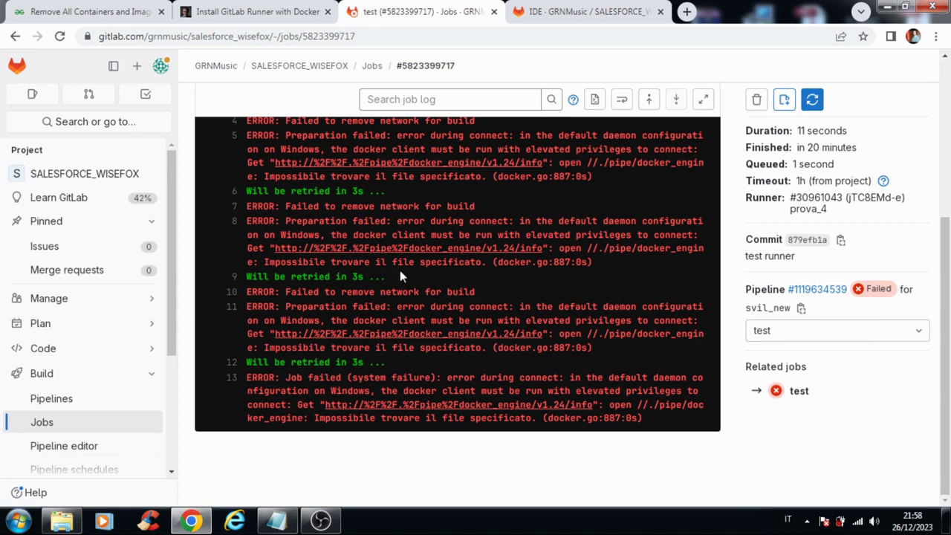
scroll(417, 277, "up", 1)
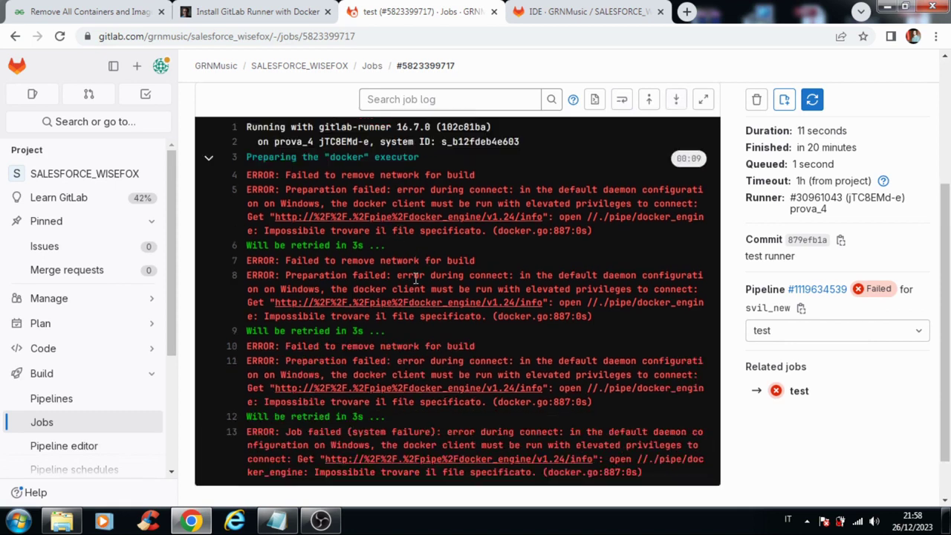
scroll(417, 278, "down", 1)
scroll(416, 278, "down", 1)
scroll(418, 280, "up", 2)
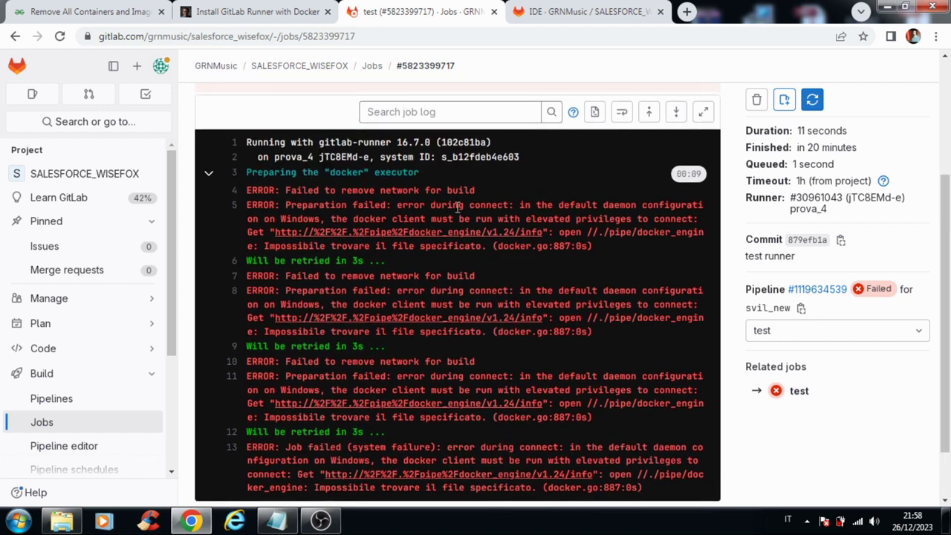
key("super")
key("super")
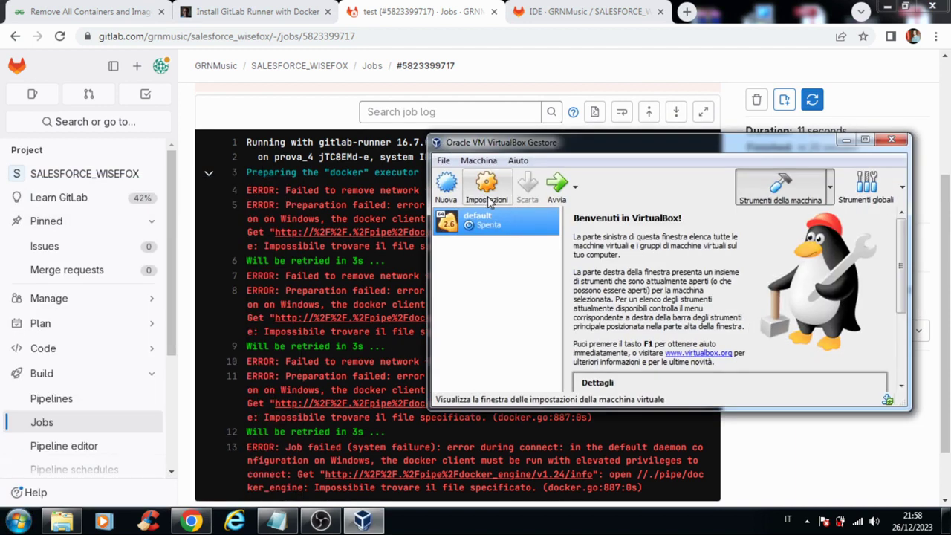
Start the default VirtualBox machine headless with Avvia > Avvio senza finestra.
right_click(491, 225)
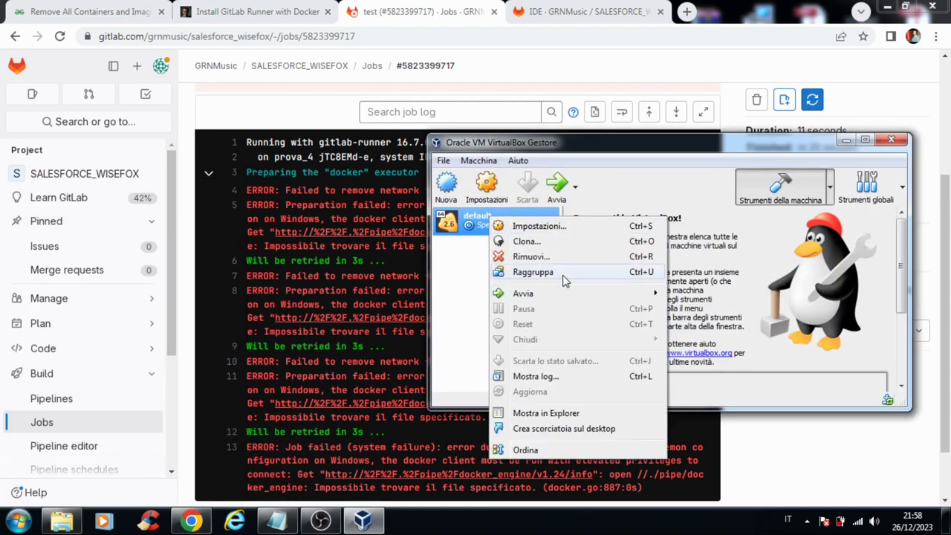
mouse_move(569, 293)
left_click(758, 312)
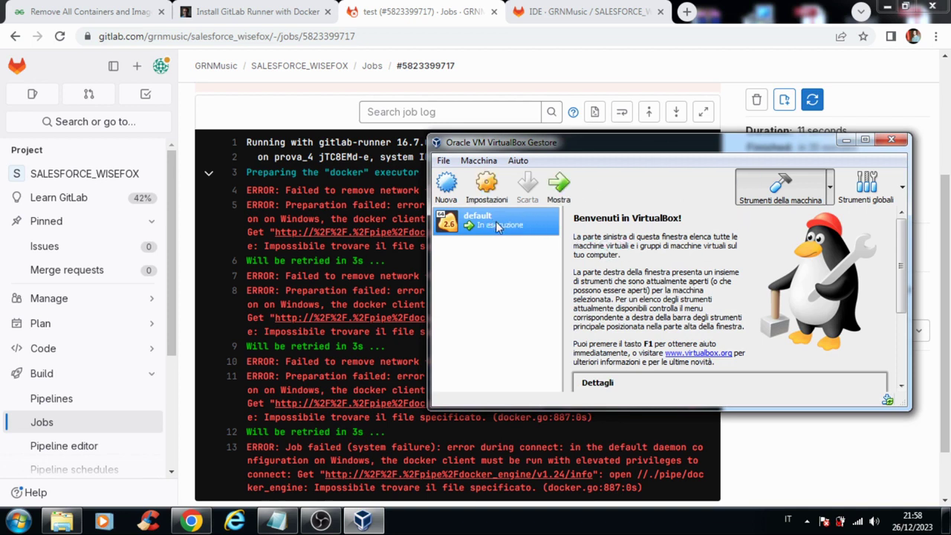
left_click(16, 522)
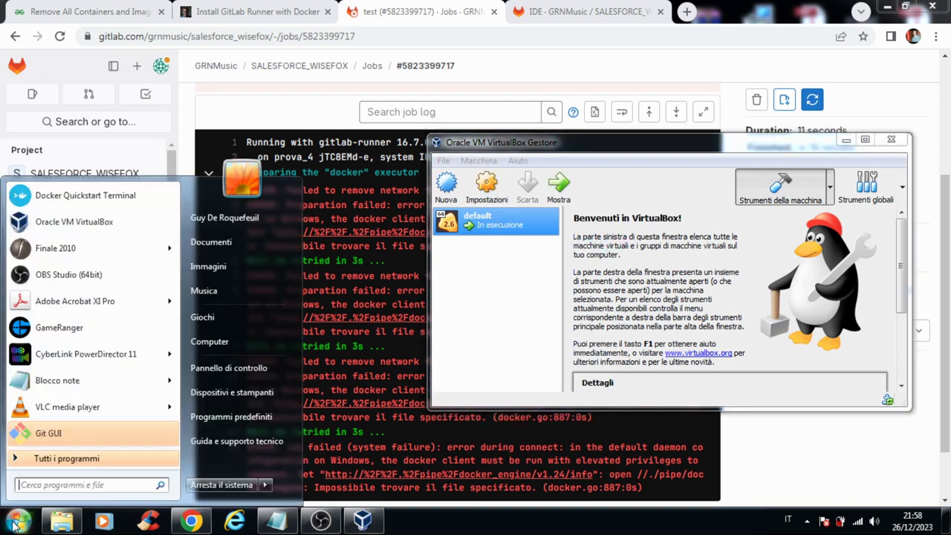
Launch Docker Quickstart Terminal from the Start menu.
left_click(77, 196)
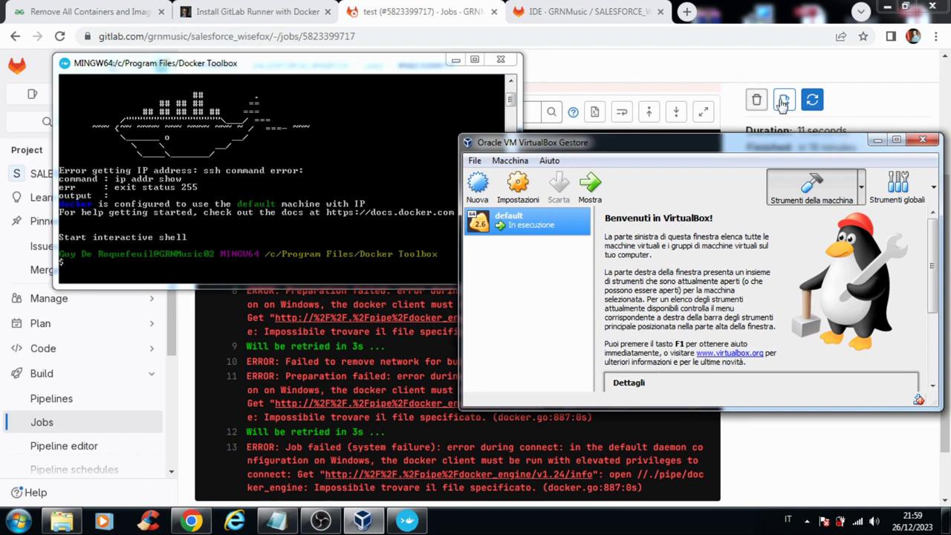
left_click(812, 100)
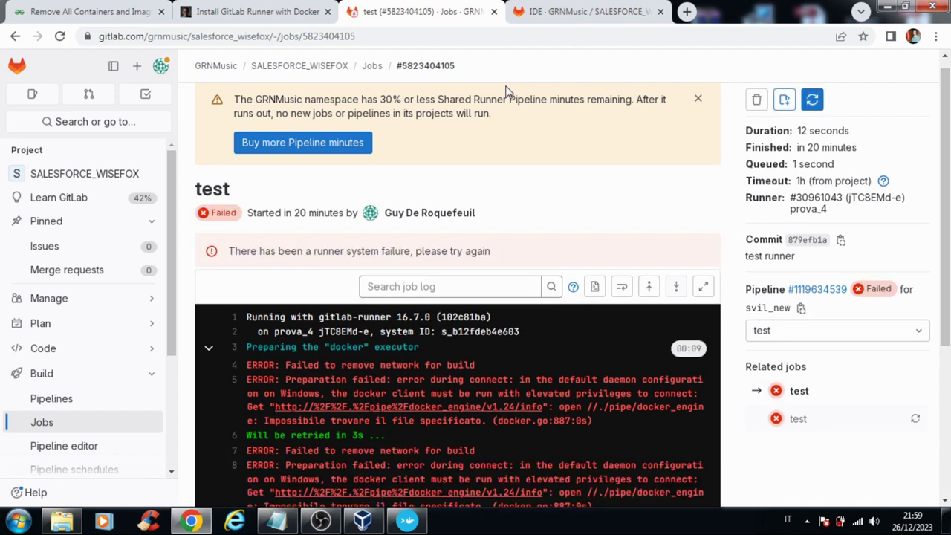
scroll(492, 251, "down", 5)
scroll(492, 251, "up", 3)
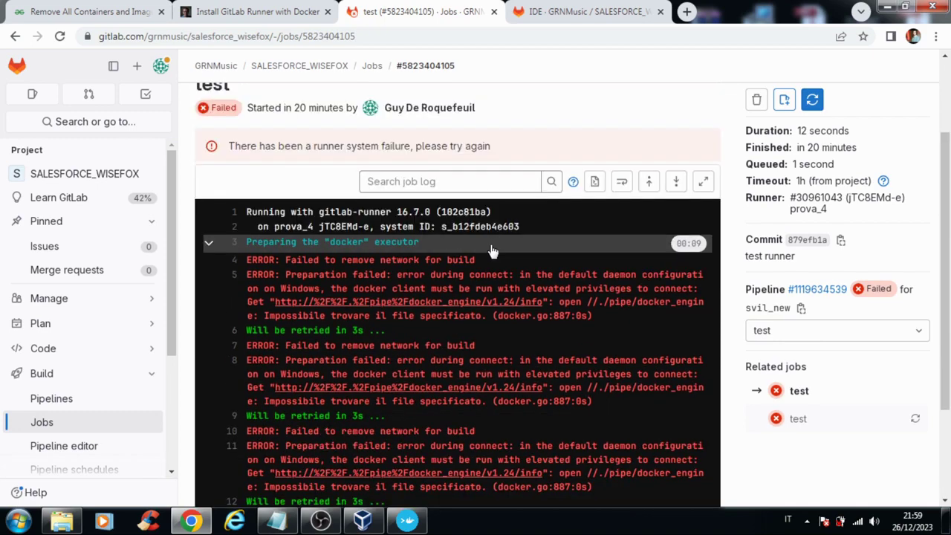
scroll(492, 251, "down", 1)
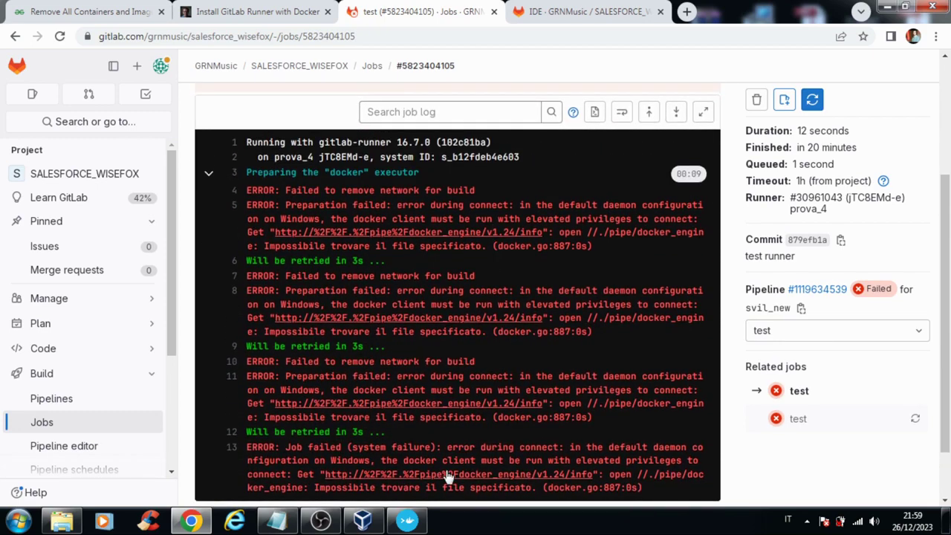
Run docker ps -a in the Docker terminal to list all containers.
mouse_move(420, 513)
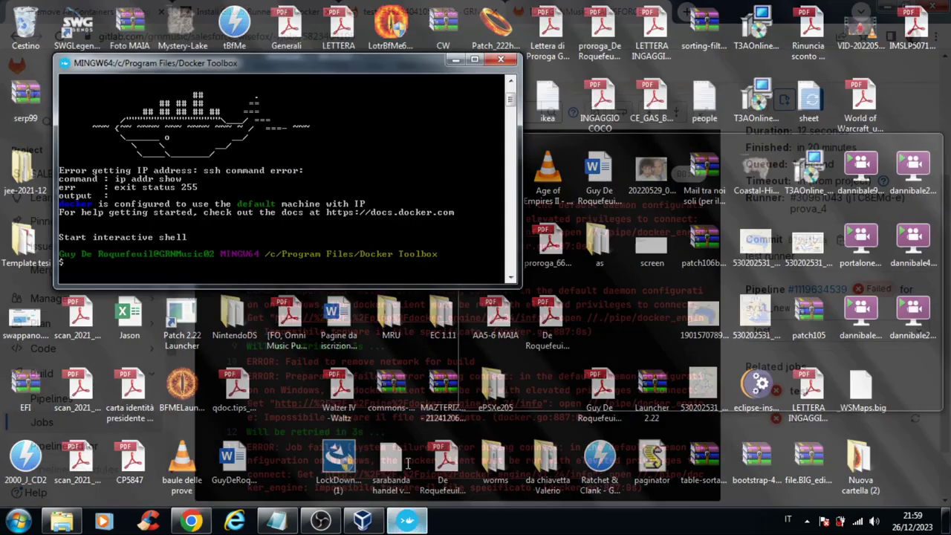
left_click(407, 463)
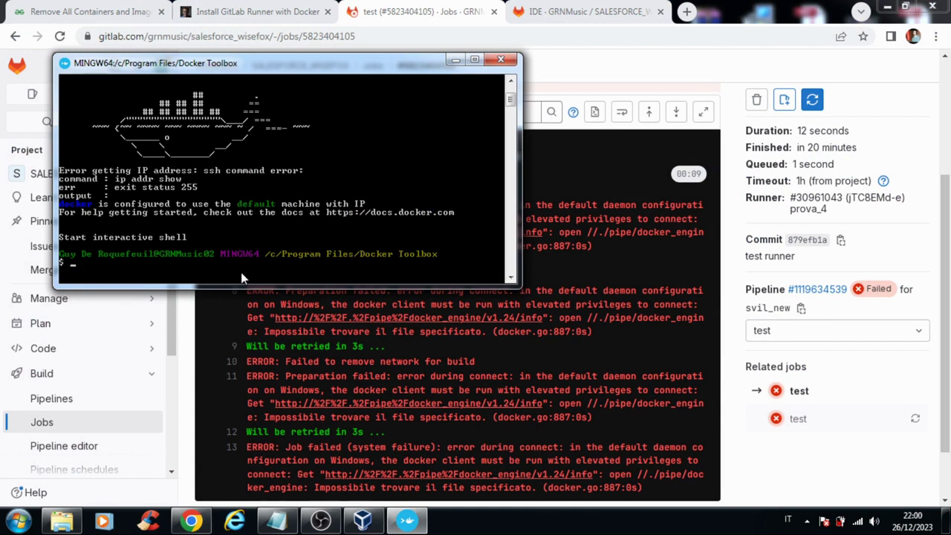
type("docker ")
type("ps -a")
key("Return")
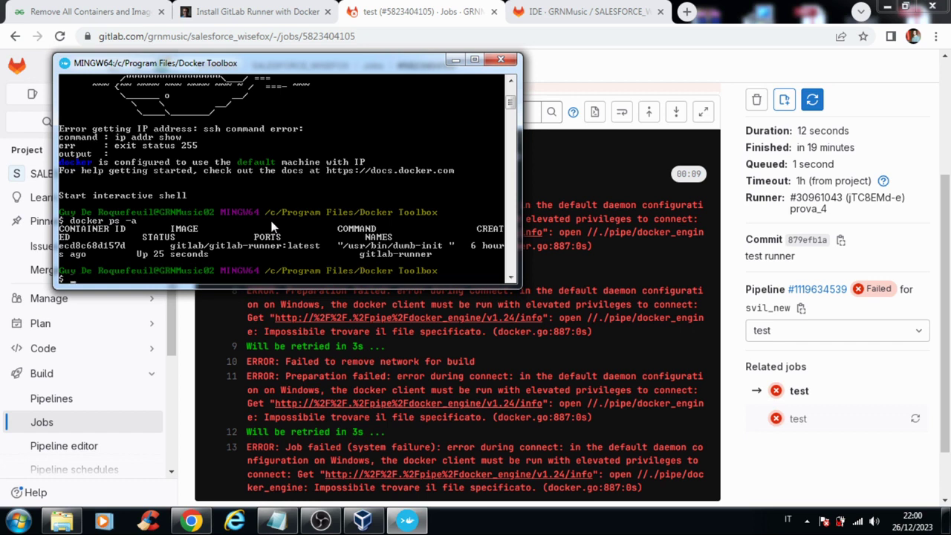
Stop the gitlab-runner container and confirm with docker ps -a that it shows Exited (0).
type("docker ")
type("stop ")
type("gitlab-")
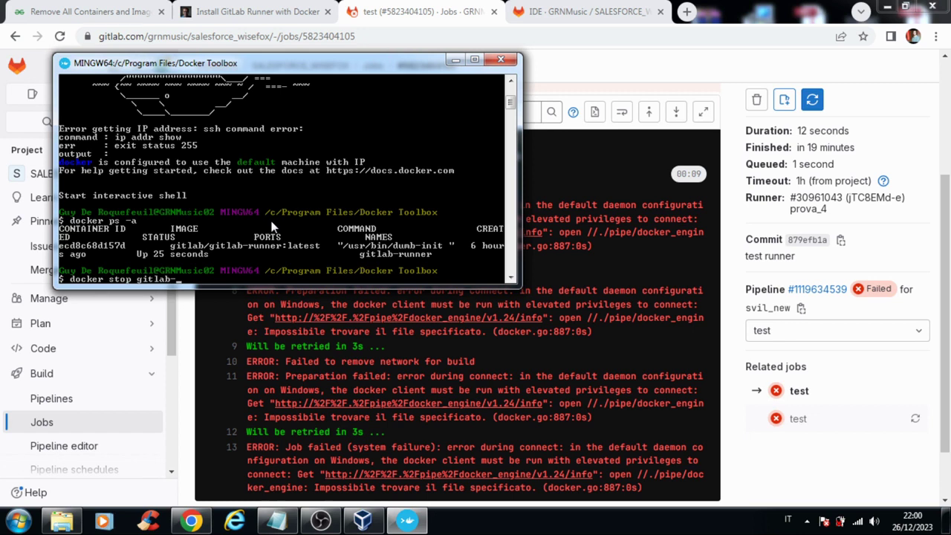
type("runner")
key("Return")
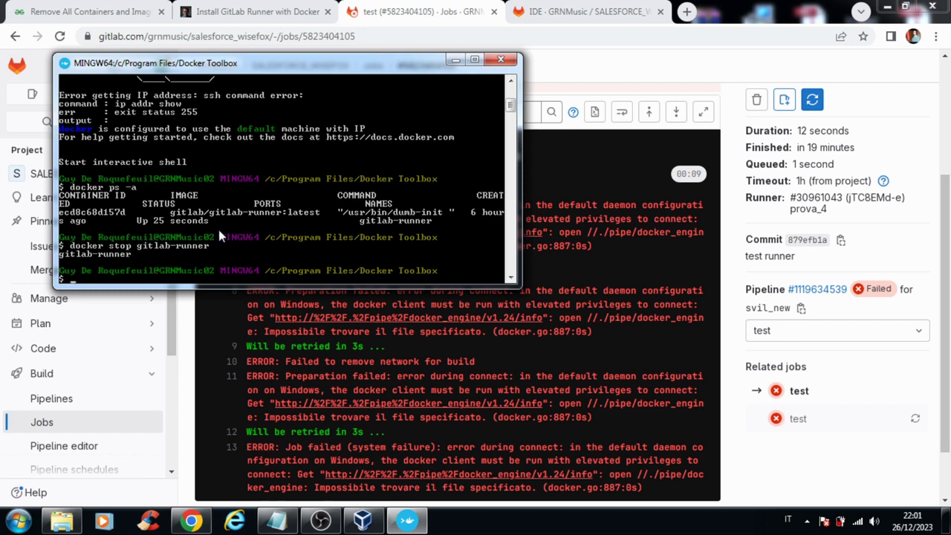
key("Up")
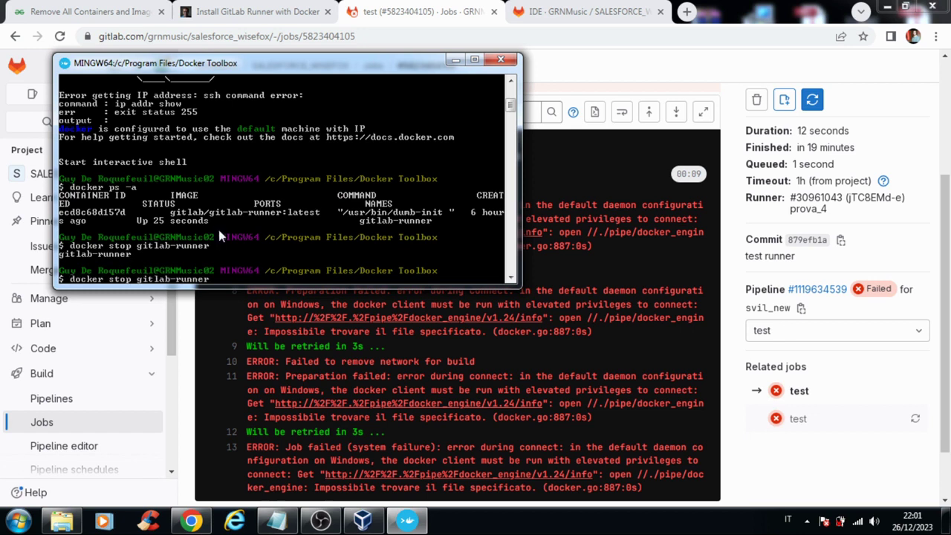
key("Up")
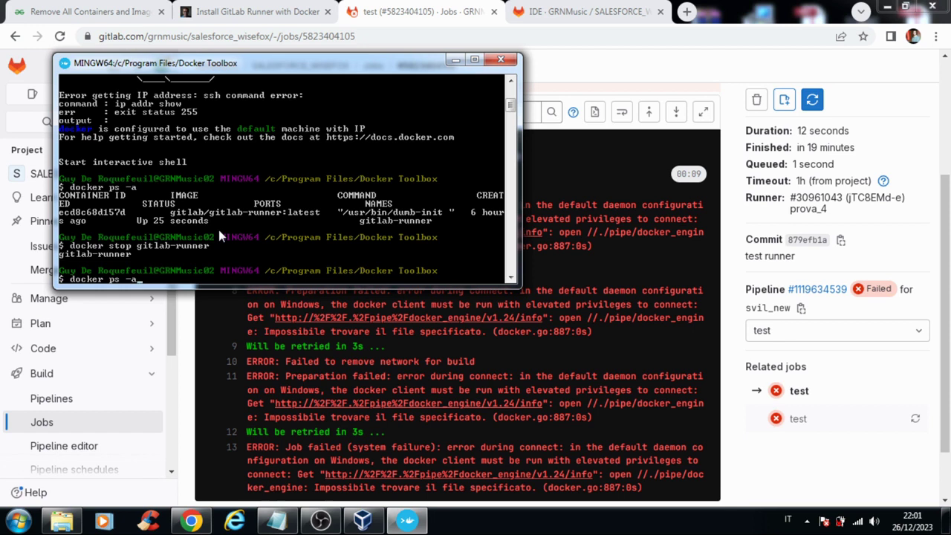
key("Return")
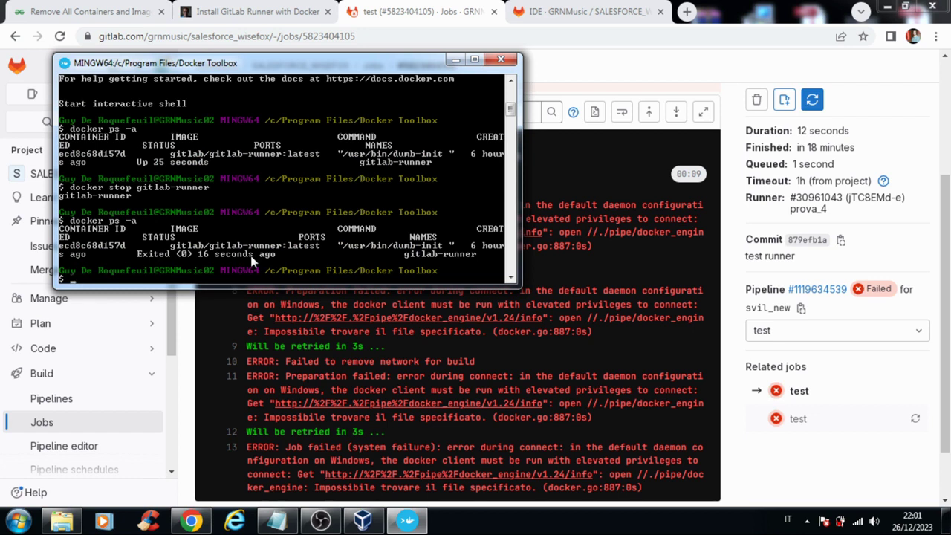
Start the container again with docker start gitlab-runner.
key("Up")
key("Up")
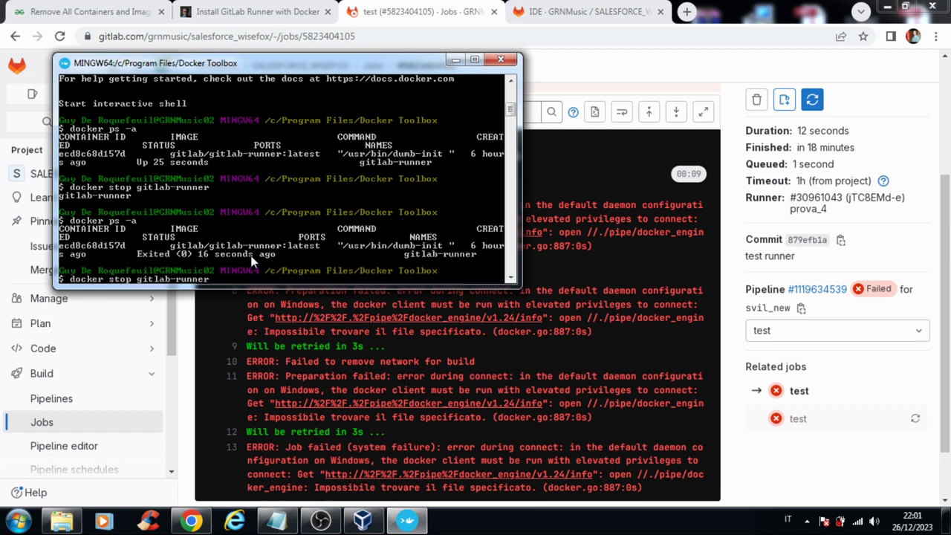
key("BackSpace")
key("BackSpace")
type("art")
key("Return")
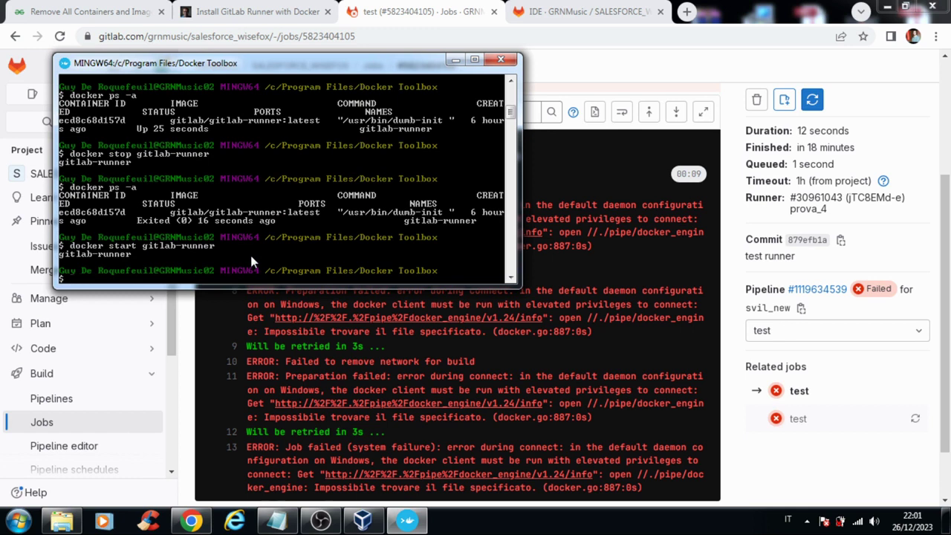
Retry the test job, see it fail again with Docker daemon errors, and return to the terminal.
left_click(812, 99)
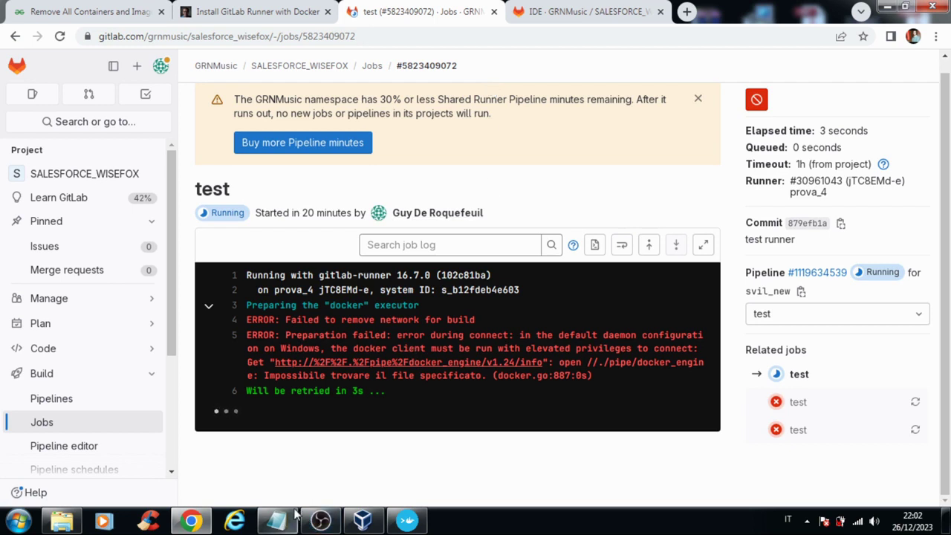
mouse_move(279, 520)
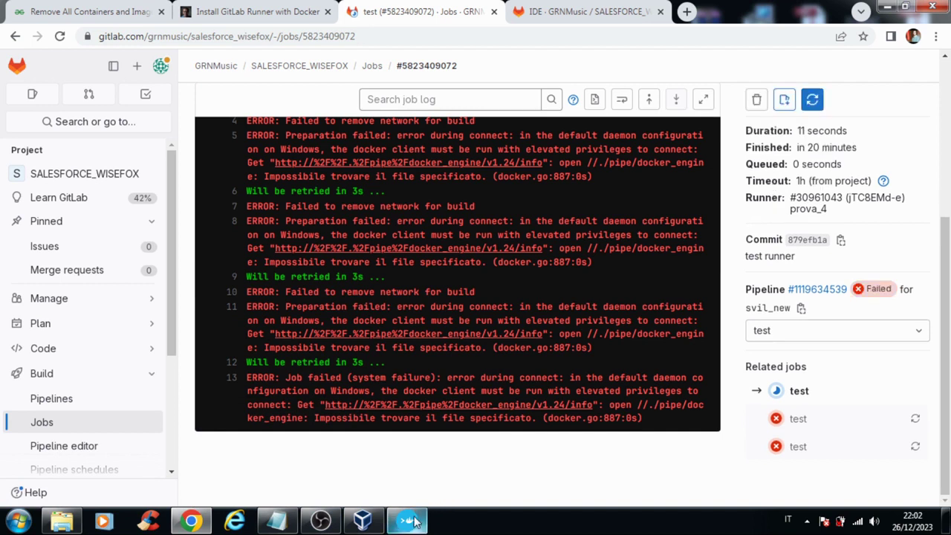
left_click(407, 520)
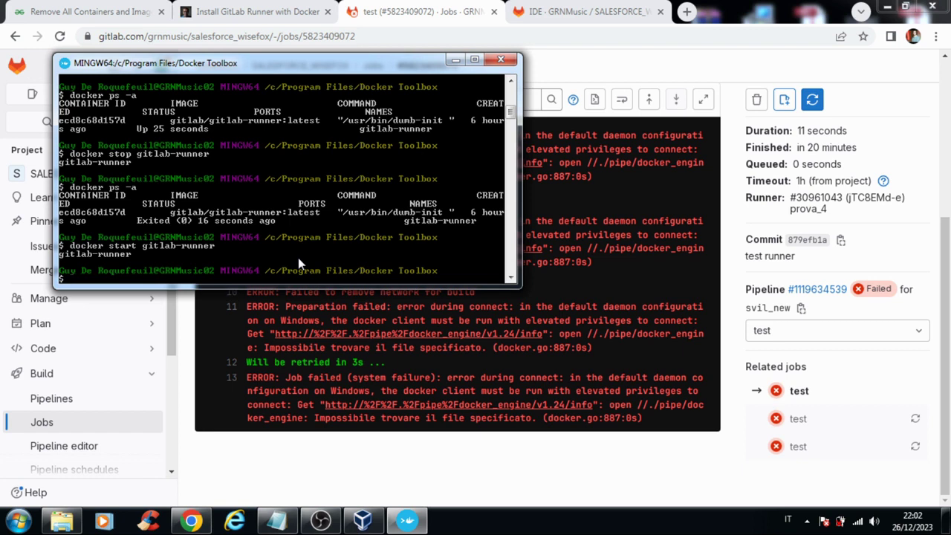
Run 'docker exec -it gitlab-runner gitlab-runner run' in the container; it reports config.toml is missing.
type("docker exec -")
type("it ")
type("gitlab-runner gitlab-r")
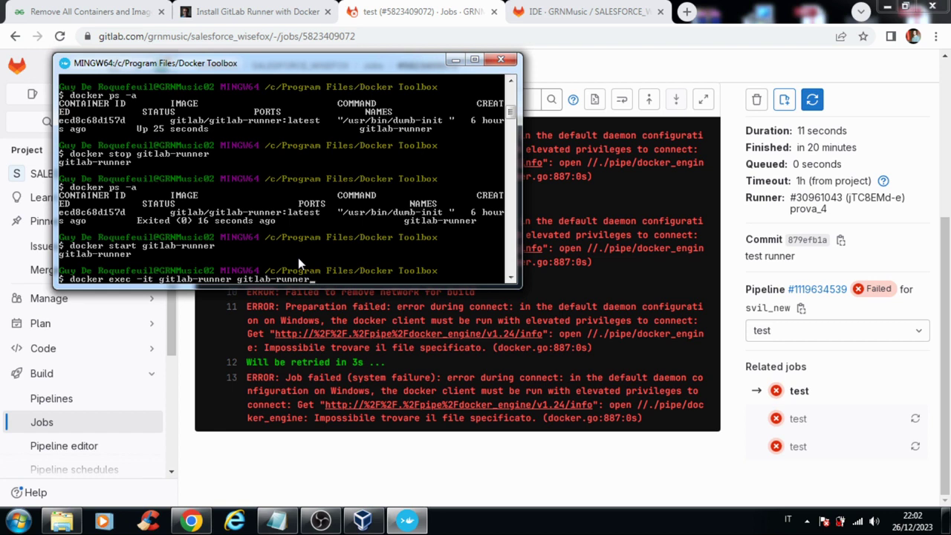
type("un")
key("Return")
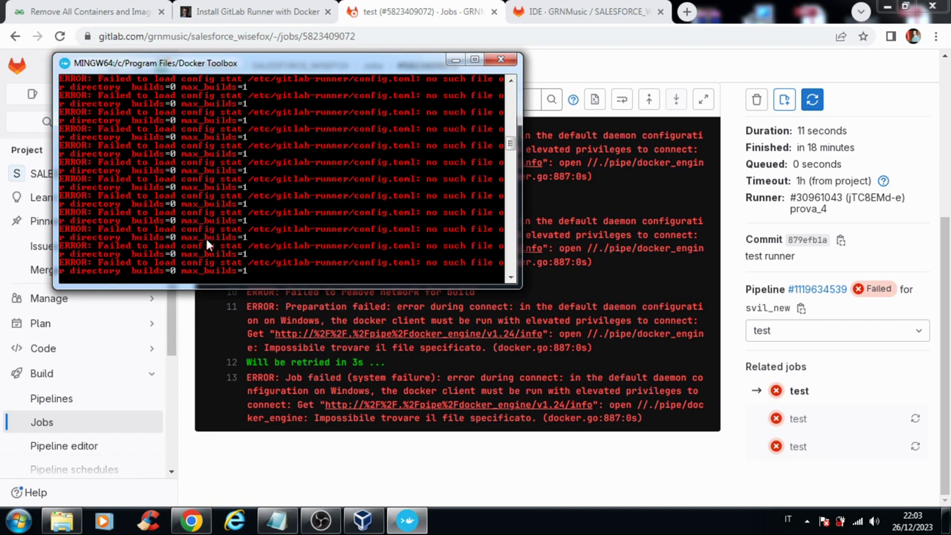
Scroll the Install GitLab Runner with Docker guide to its 'Start Runner Container' section.
left_click(269, 15)
scroll(377, 234, "up", 5)
scroll(377, 235, "up", 1)
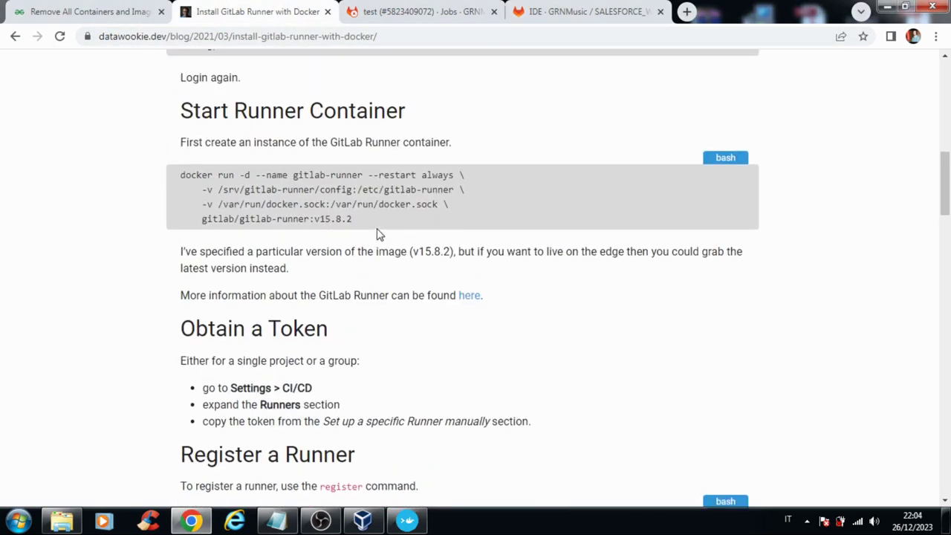
scroll(376, 234, "up", 1)
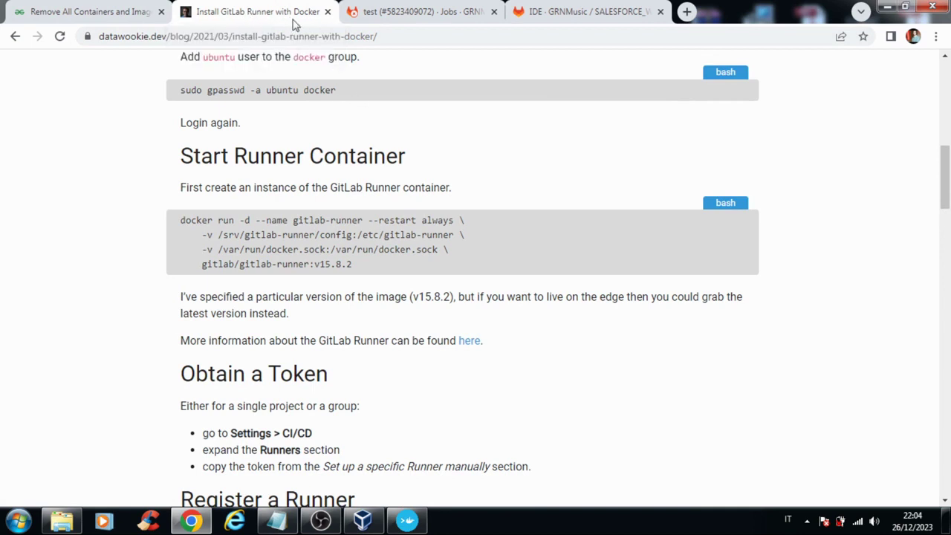
scroll(401, 185, "down", 1)
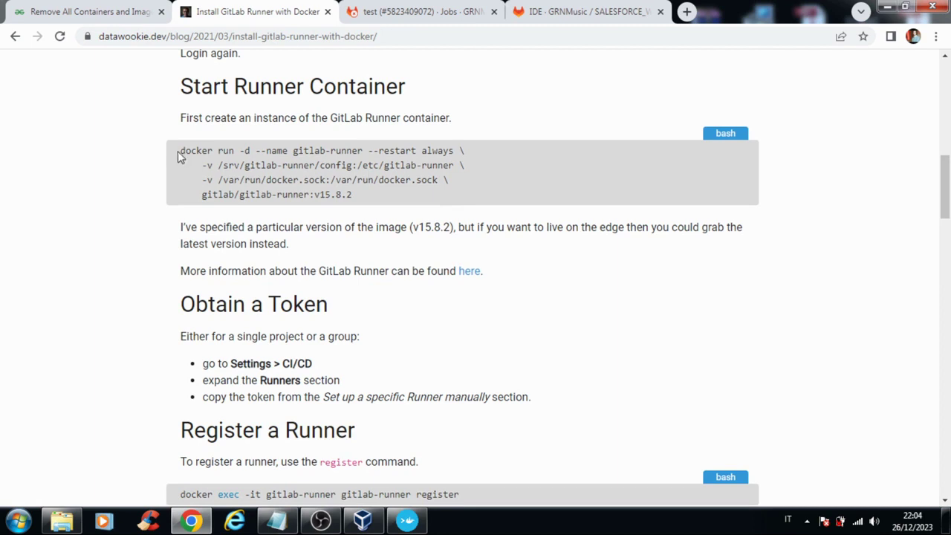
scroll(304, 223, "down", 4)
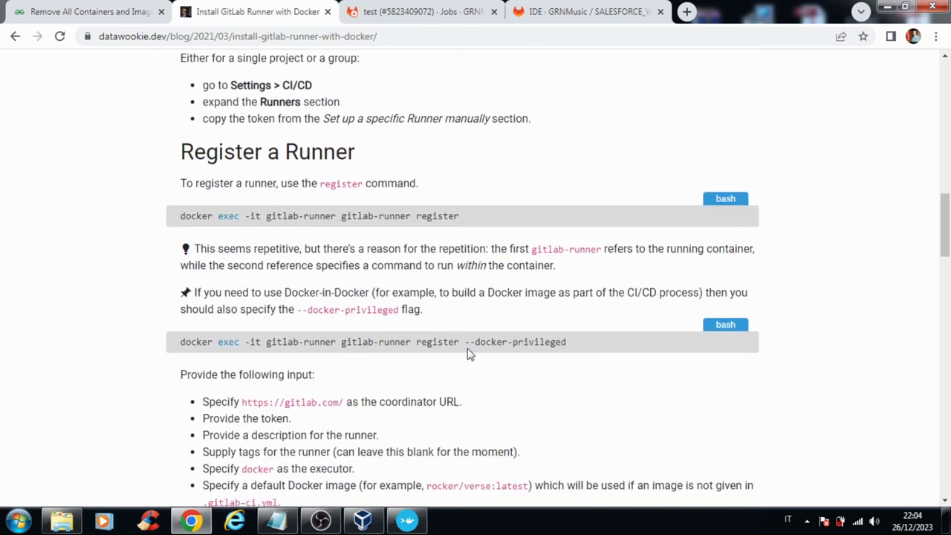
scroll(468, 353, "up", 4)
scroll(442, 327, "up", 1)
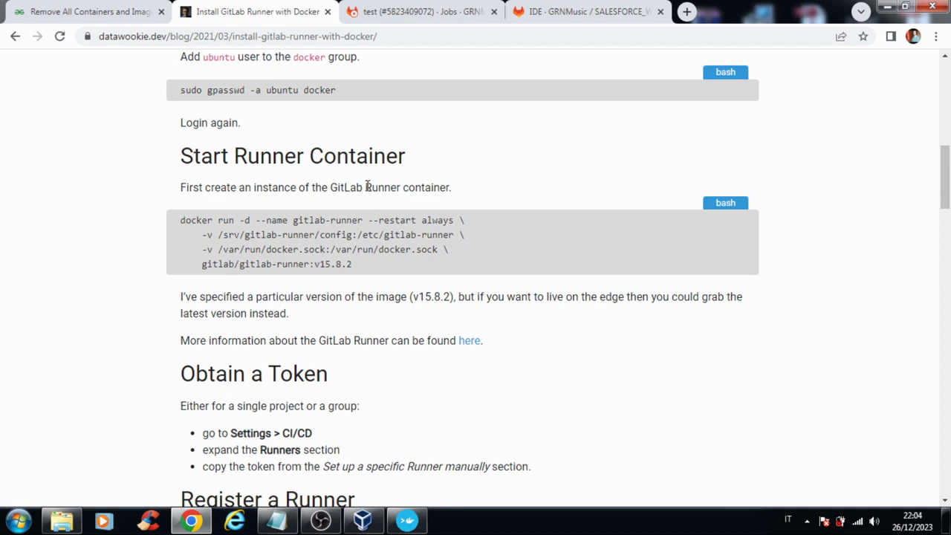
Highlight the docker run command's container name, gitlab/gitlab-runner:v15.8.2 image and config volume mapping.
left_click_drag(452, 187, 331, 187)
left_click(284, 211)
left_click_drag(178, 227, 354, 264)
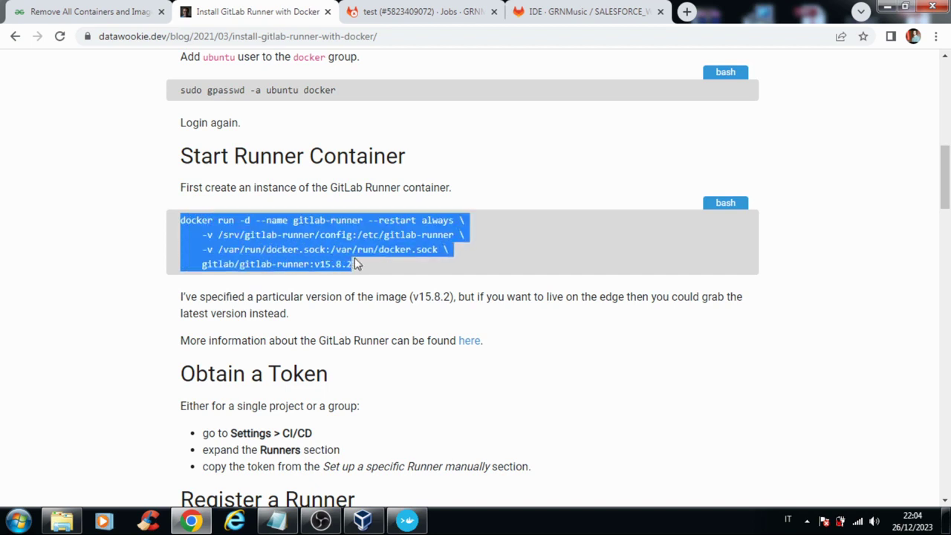
left_click(261, 235)
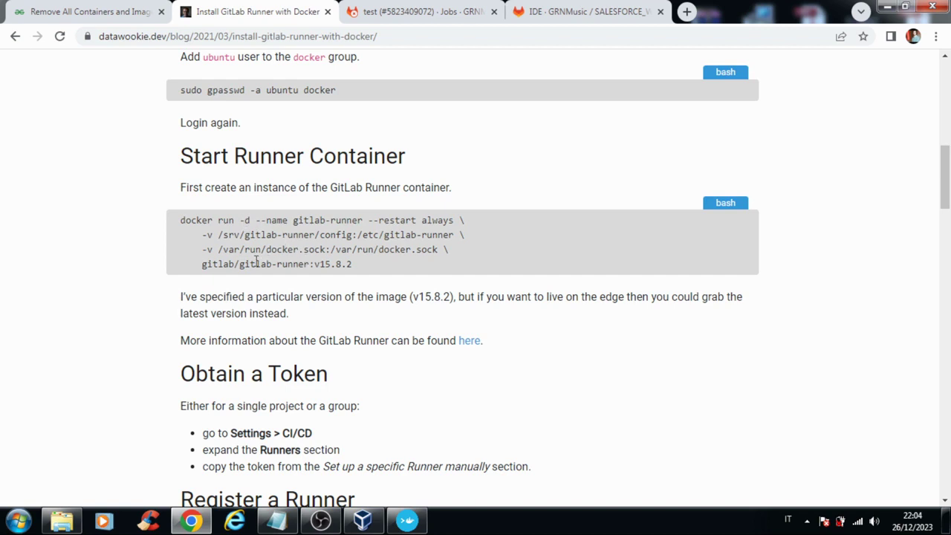
left_click_drag(201, 264, 356, 268)
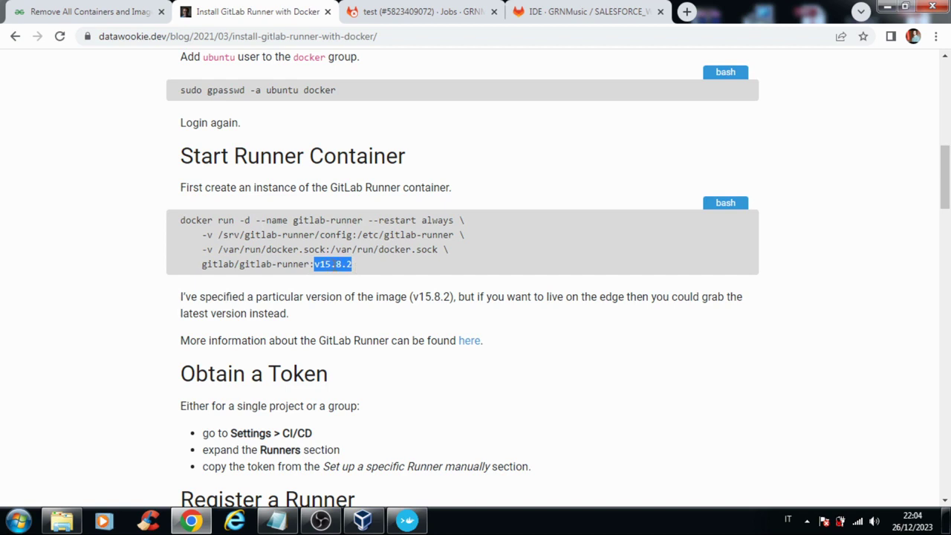
left_click_drag(202, 265, 361, 267)
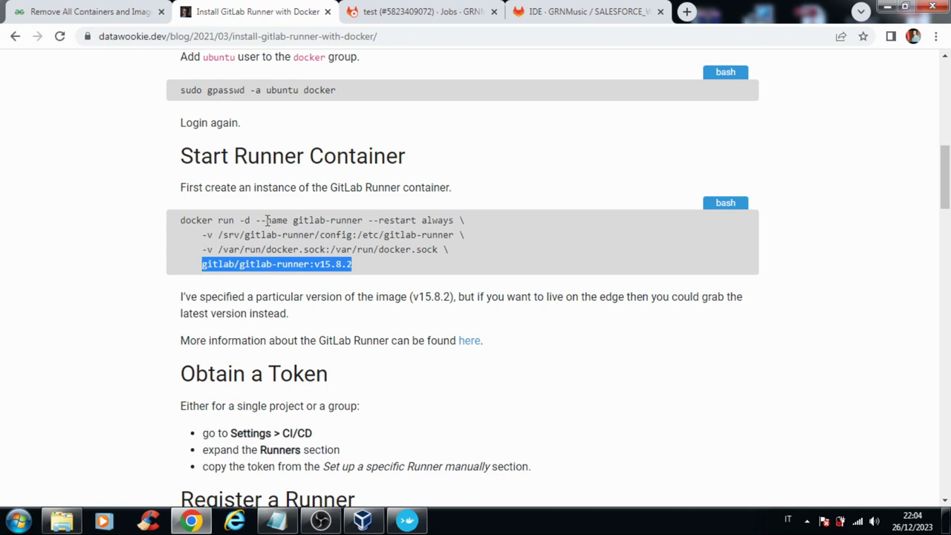
left_click_drag(293, 220, 364, 220)
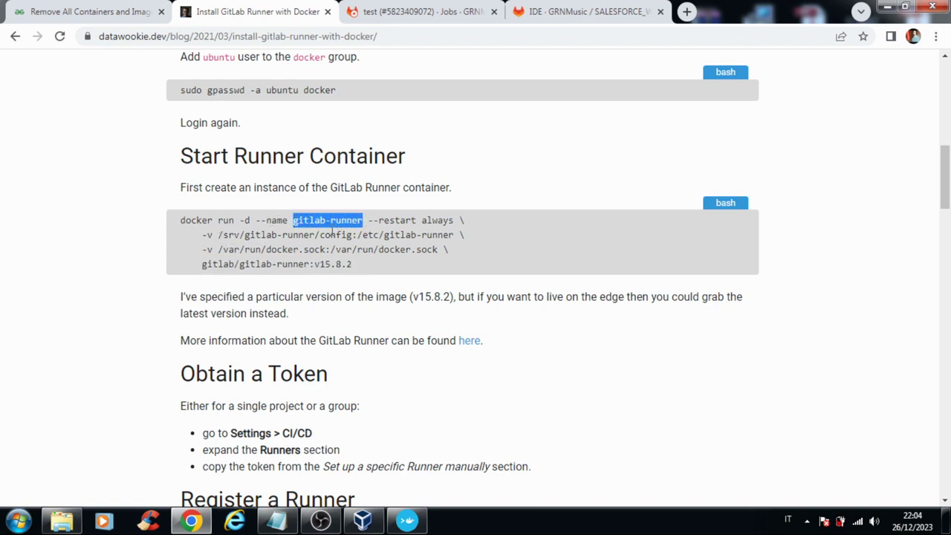
left_click_drag(352, 264, 202, 265)
left_click(245, 265)
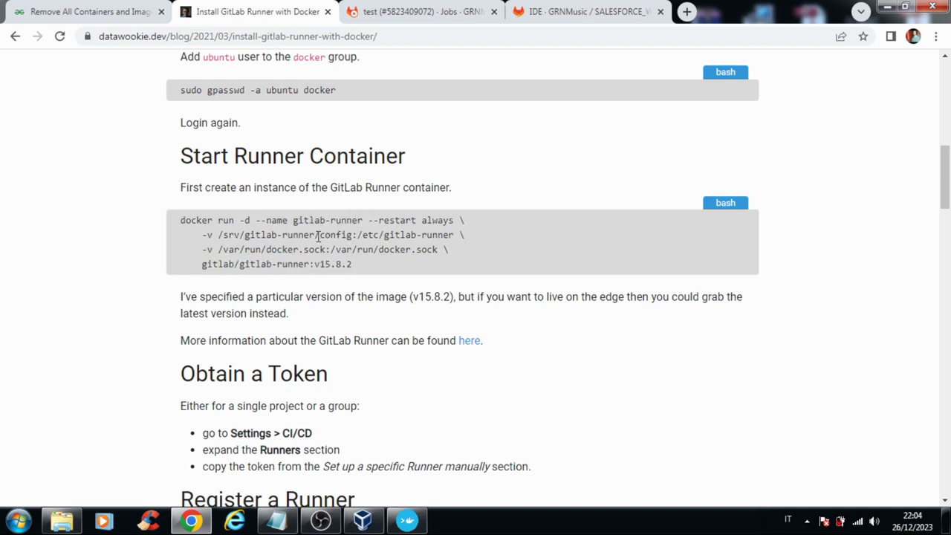
left_click_drag(320, 235, 454, 235)
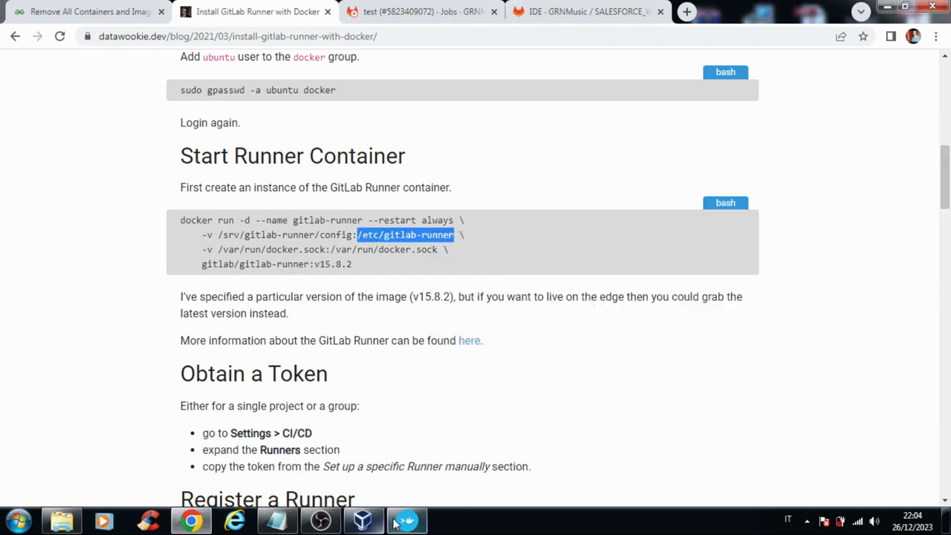
left_click(408, 521)
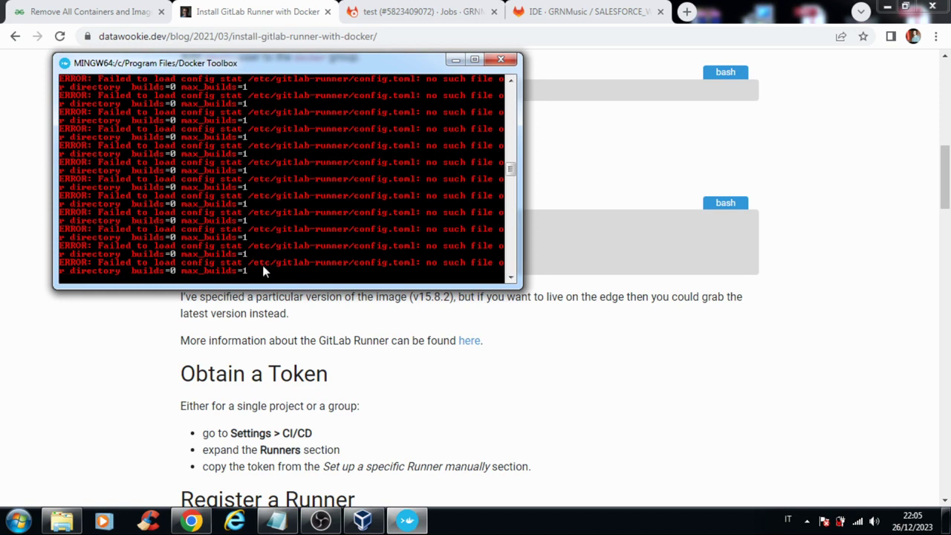
Reposition the terminal beside the blog's volume mapping and type docker at the error-flooded prompt.
left_click_drag(344, 67, 468, 283)
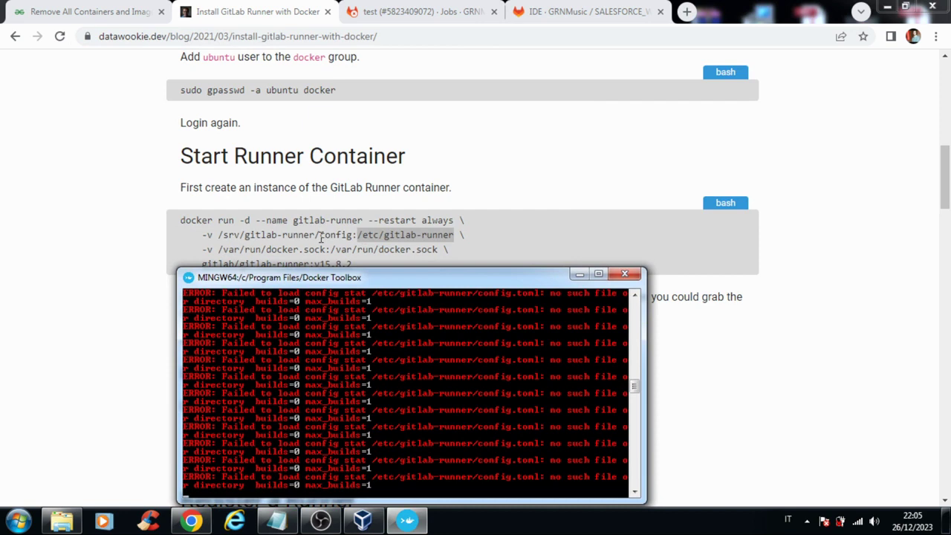
left_click_drag(321, 236, 349, 236)
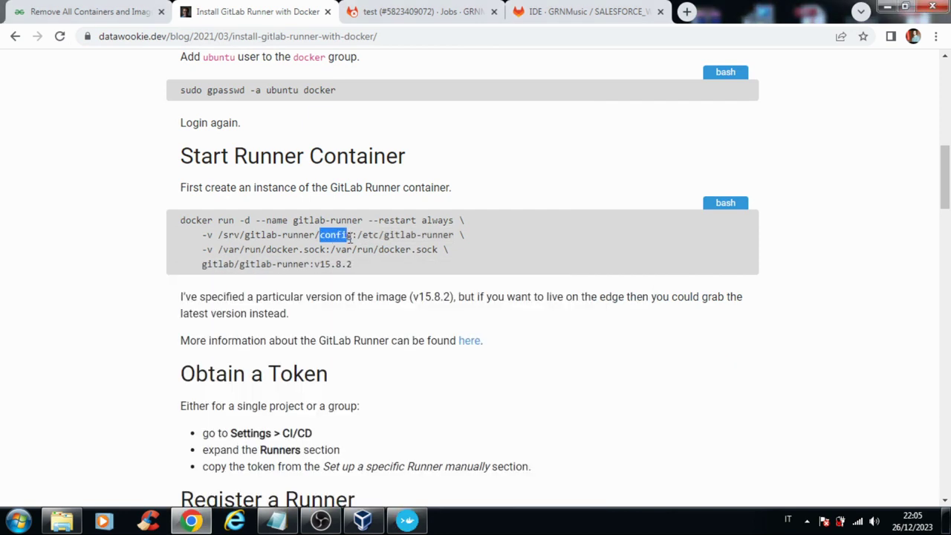
left_click(407, 520)
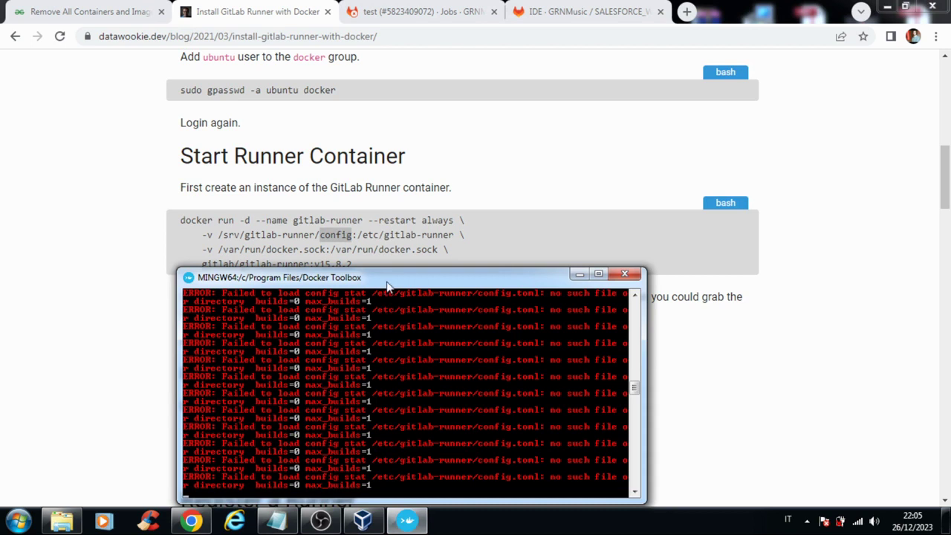
left_click_drag(386, 280, 402, 145)
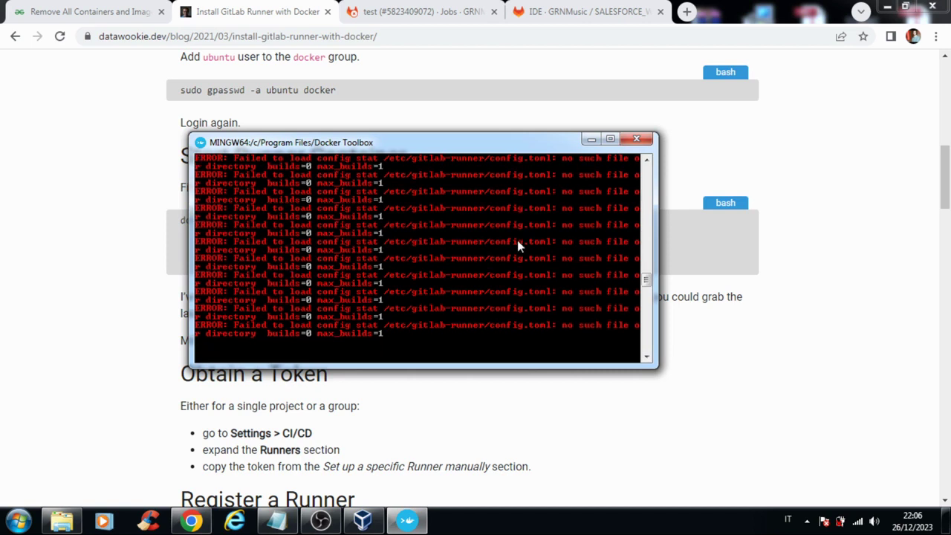
key("BackSpace")
type("docke")
type("rdocker")
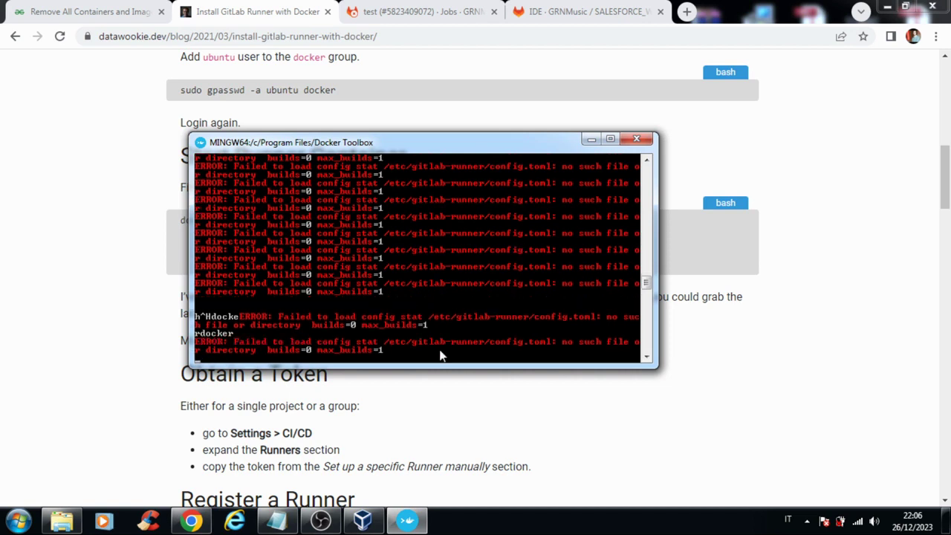
Close the flooded terminal, start a new Docker Quickstart Terminal and list containers with 'docker ps -a'.
left_click(635, 142)
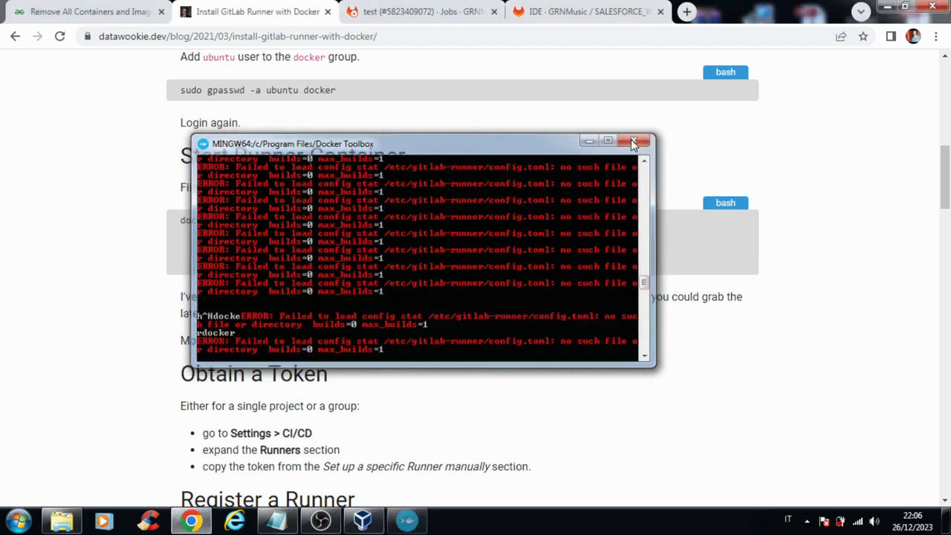
key("super")
left_click(113, 197)
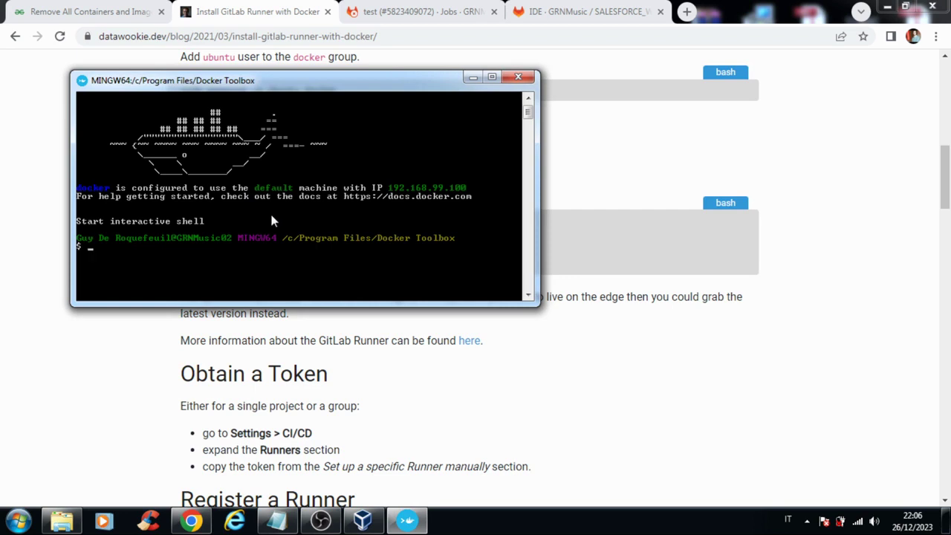
type("docker ps -a")
key("Return")
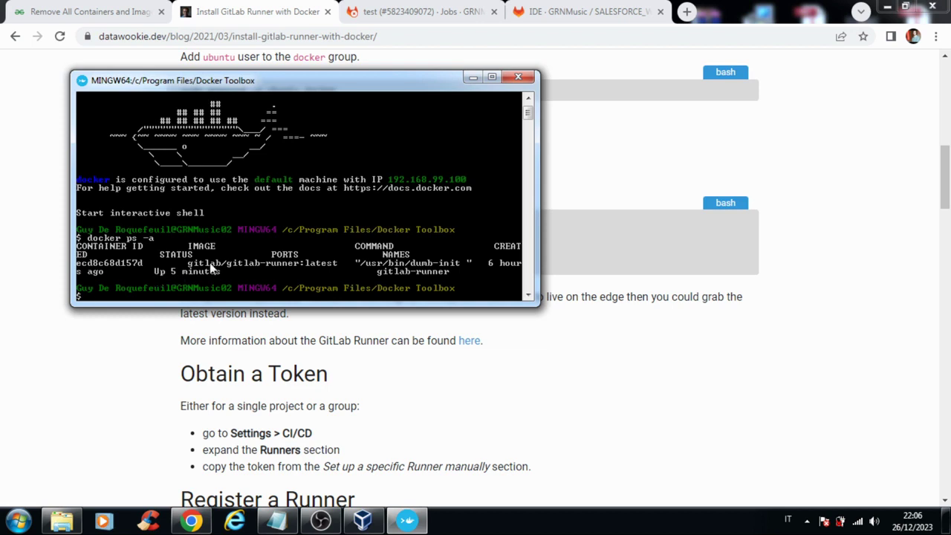
Compose and run a docker exec command to open a shell in the gitlab-runner container.
type("doc")
type("-")
type("exec ")
type("gitlab-runner")
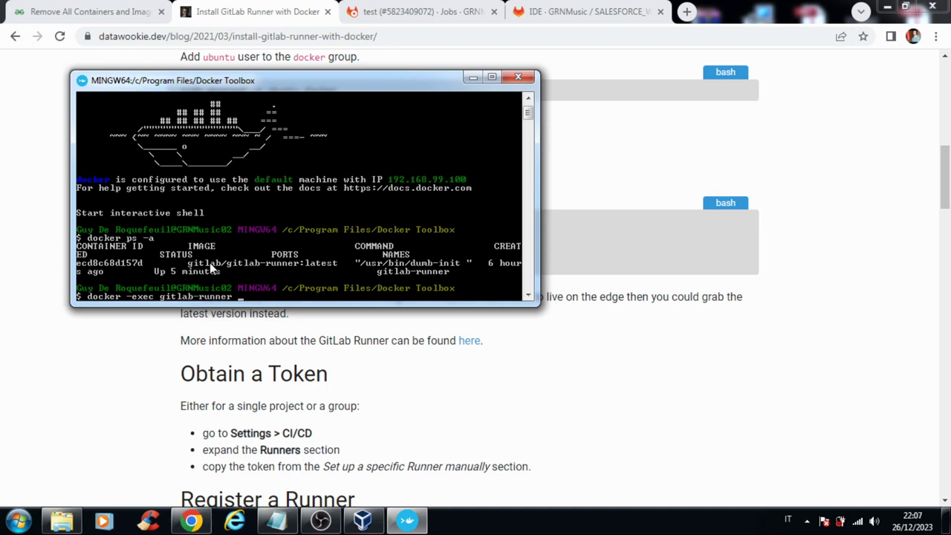
type(" ba")
key("ctrl+Left")
key("ctrl+Left")
key("ctrl+Left")
key("BackSpace")
key("ctrl+Left")
key("BackSpace")
key("ctrl+Right")
type("-it")
key("End")
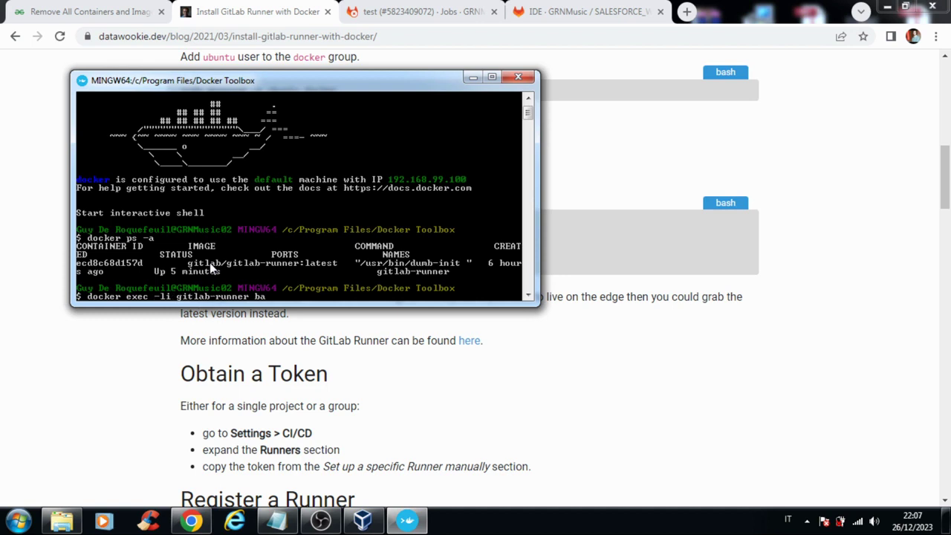
type("sh")
key("Return")
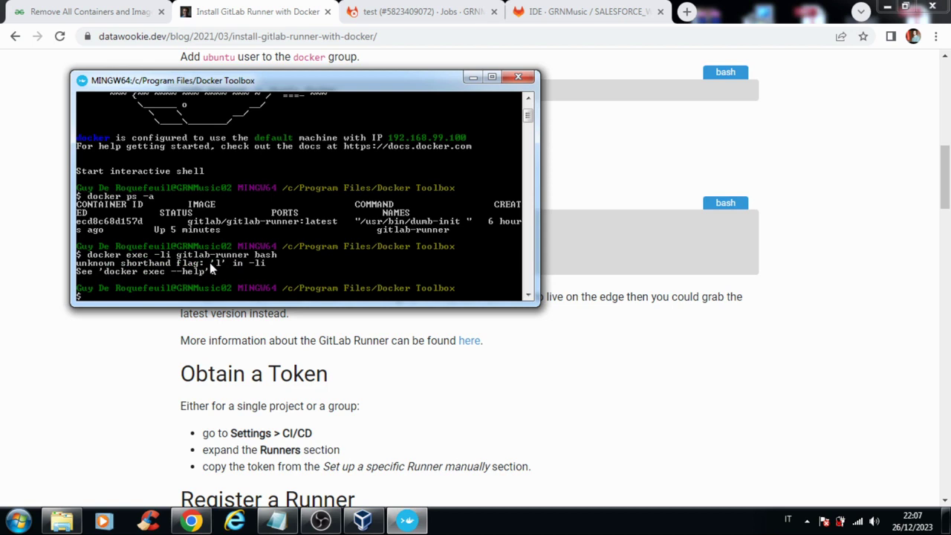
Fix the rejected -li flag to -it and rerun 'docker exec -it gitlab-runner bash'.
key("Up")
key("Left")
key("Left")
key("Left")
key("Left")
key("Left")
key("Left")
key("Left")
key("Delete")
key("Delete")
type("it")
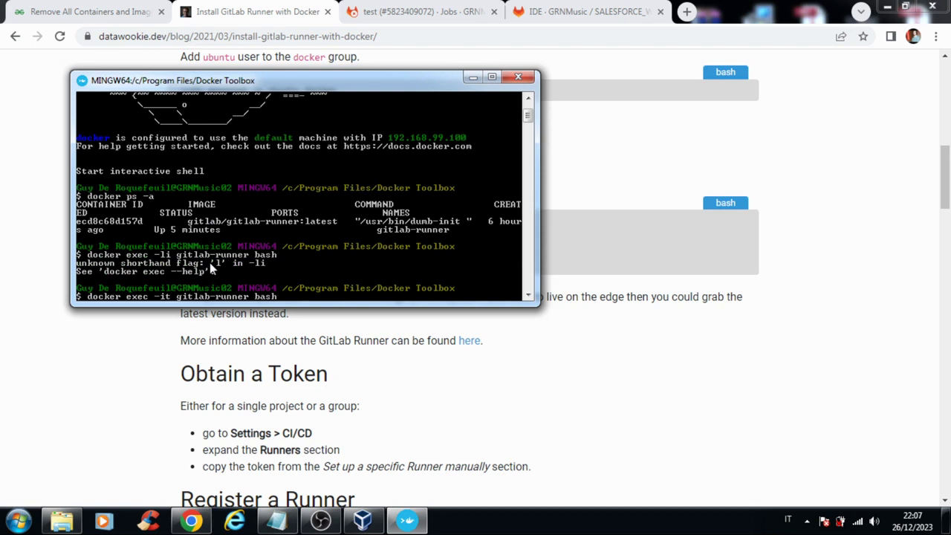
key("Return")
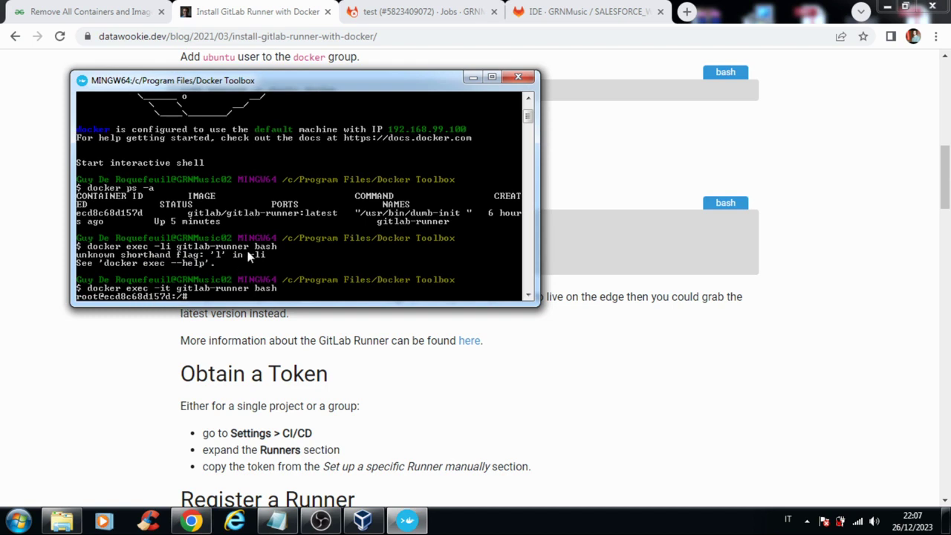
List the container's root directory in detail and check it against the blog's docker run command.
type("ls")
type(" -l")
type("li")
key("Return")
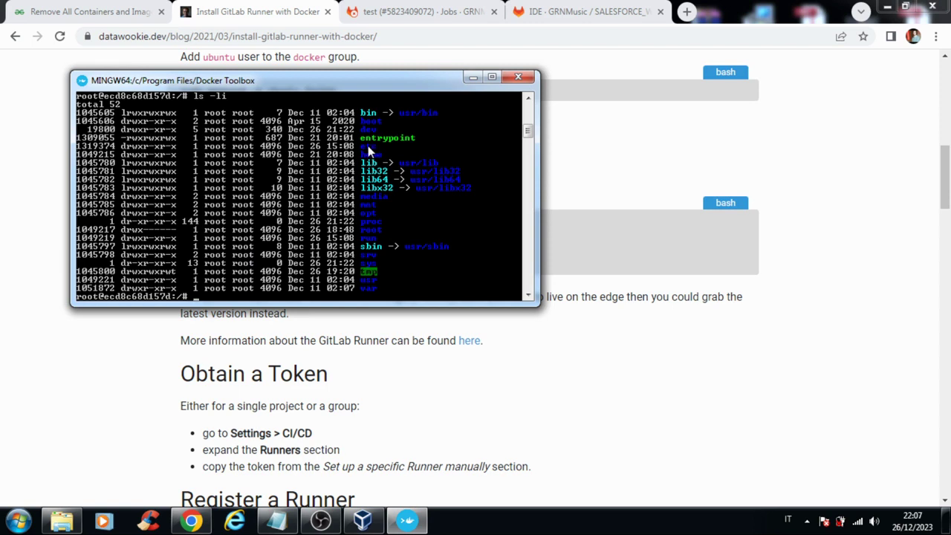
mouse_move(341, 79)
left_mouse_down()
mouse_move(422, 279)
mouse_move(410, 282)
left_mouse_up()
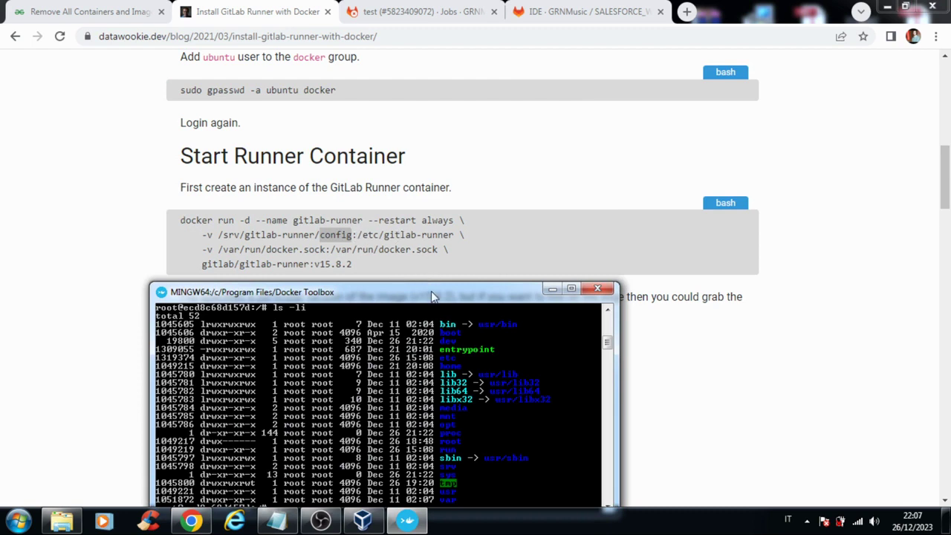
left_click_drag(430, 294, 474, 171)
Change into /etc/gitlab-runner and list it with 'ls -li', confirming it is empty.
type("cd")
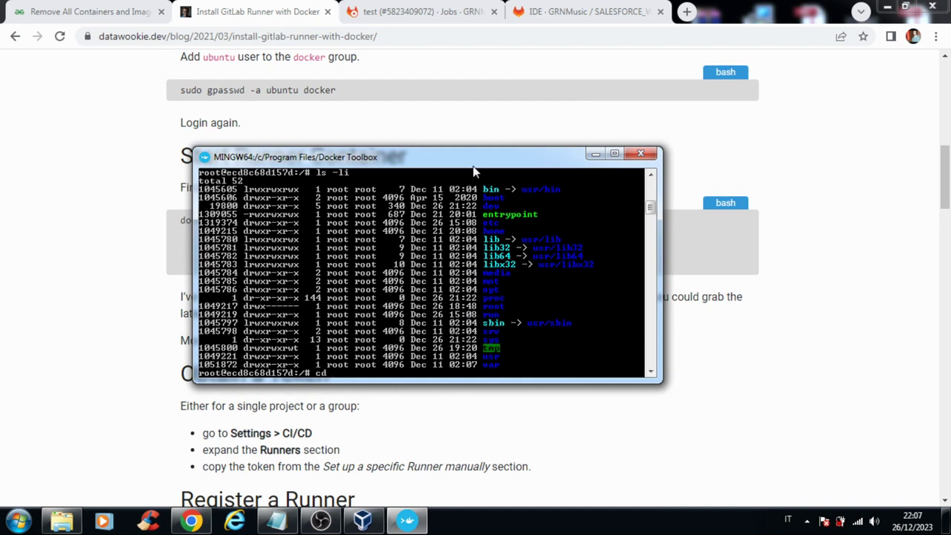
type(" etc/")
type("gitlab-runn")
key("Return")
type("ls -li")
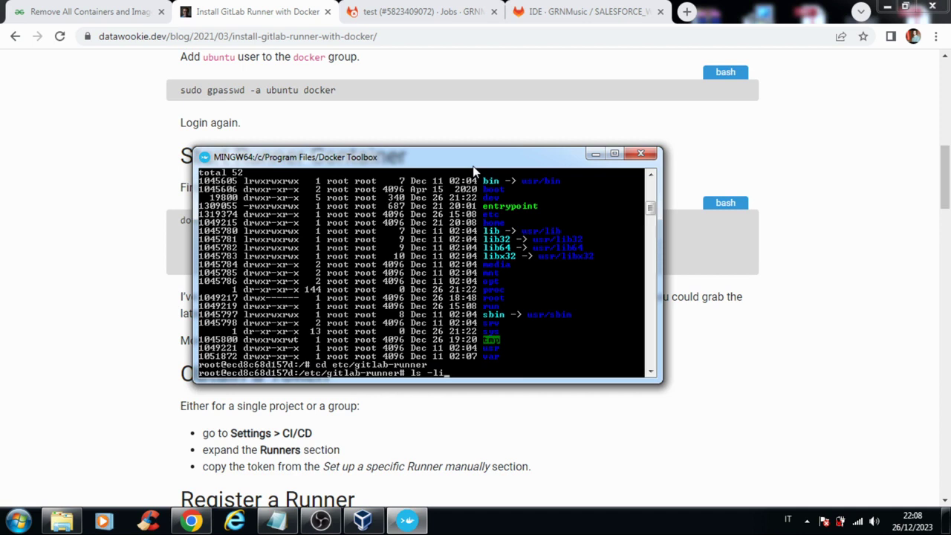
key("Return")
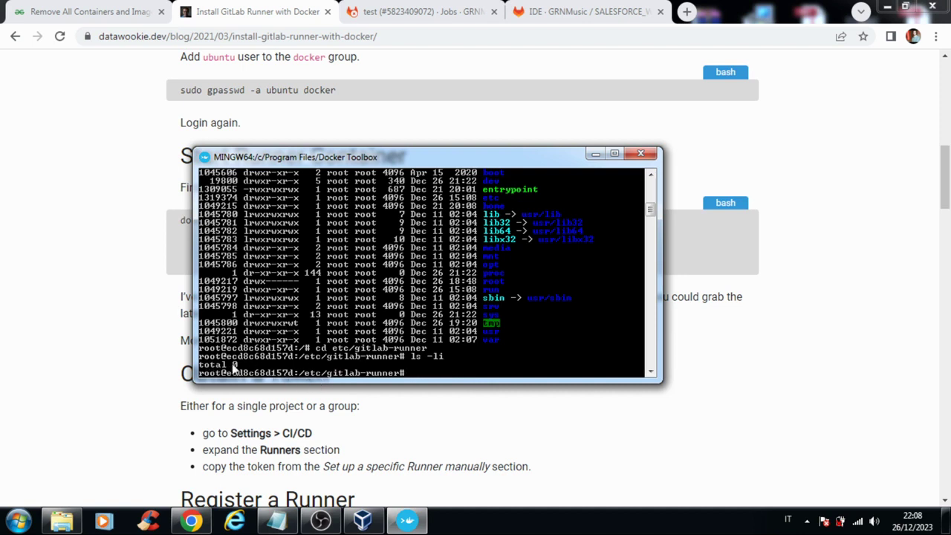
key("Up")
key("Return")
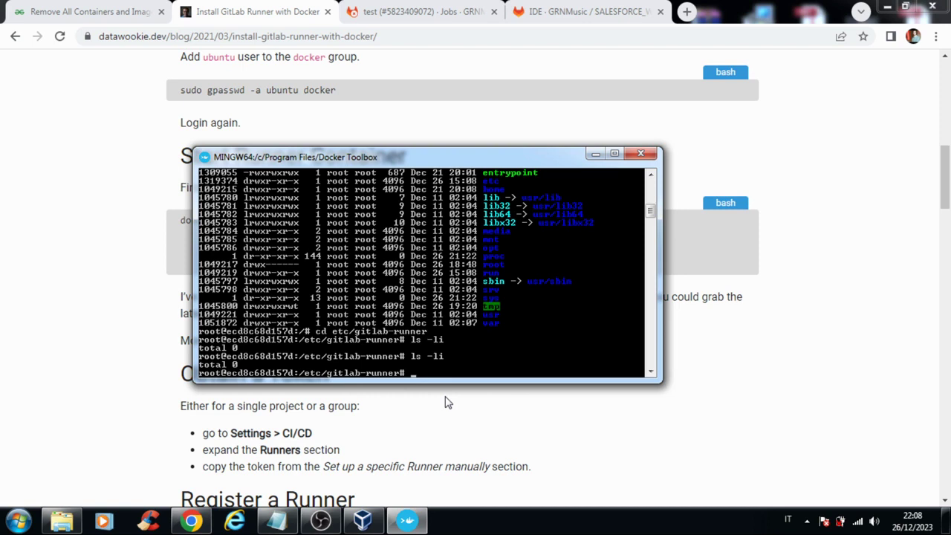
Move up to /etc and list its contents with 'ls -li'.
type("cd ..")
key("Return")
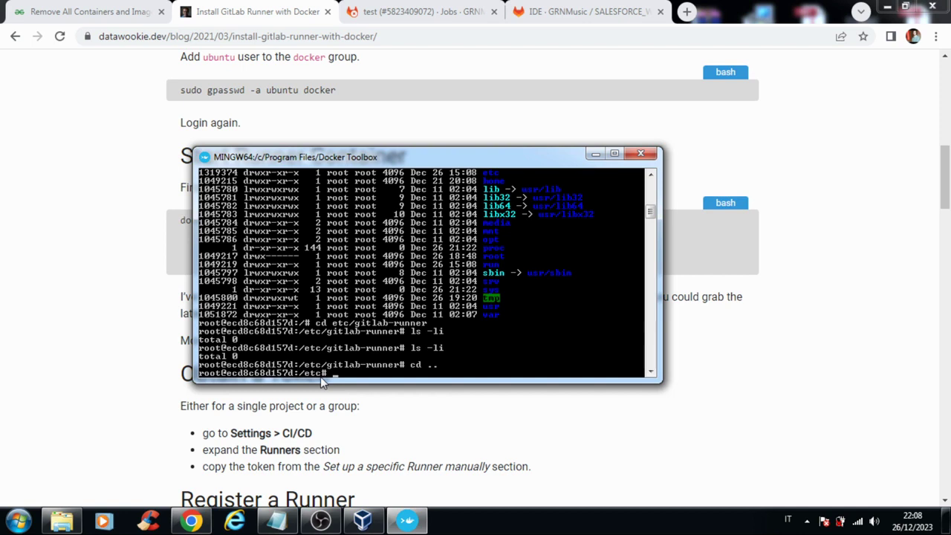
type("ls -li")
key("Return")
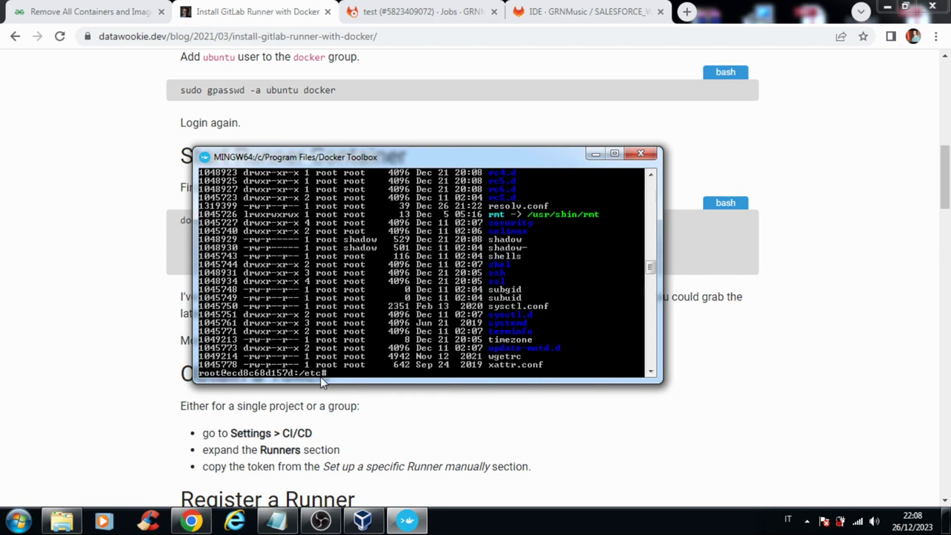
Scroll back through the /etc listing, dismiss the activation notice, and select the gitlab-runner directory entry.
scroll(500, 287, "up", 2)
scroll(501, 291, "up", 5)
scroll(501, 291, "up", 3)
scroll(501, 292, "up", 3)
scroll(500, 292, "up", 3)
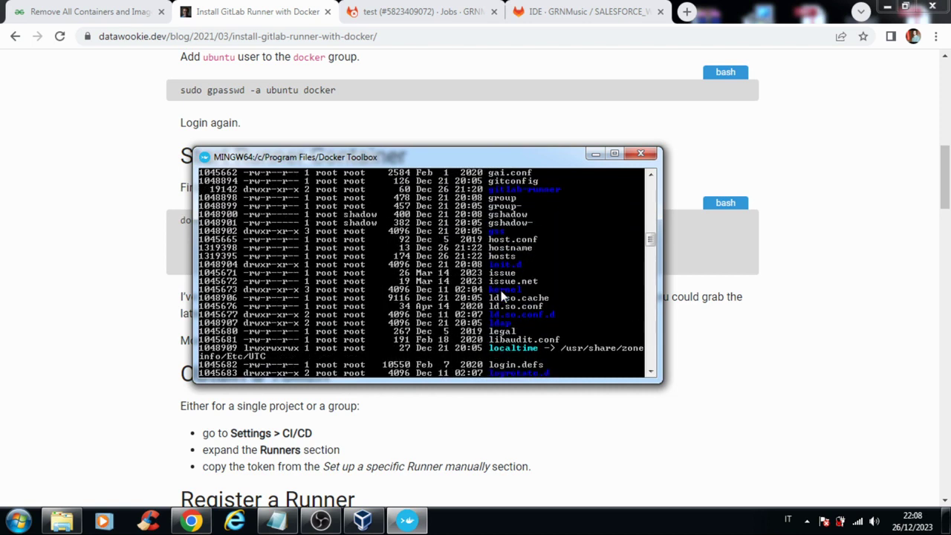
scroll(501, 292, "up", 2)
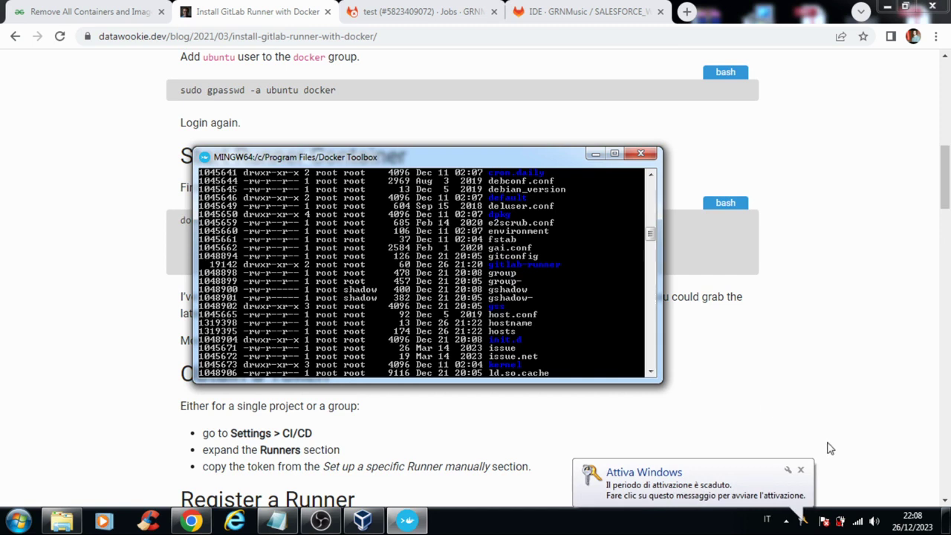
left_click(802, 468)
left_click(488, 264)
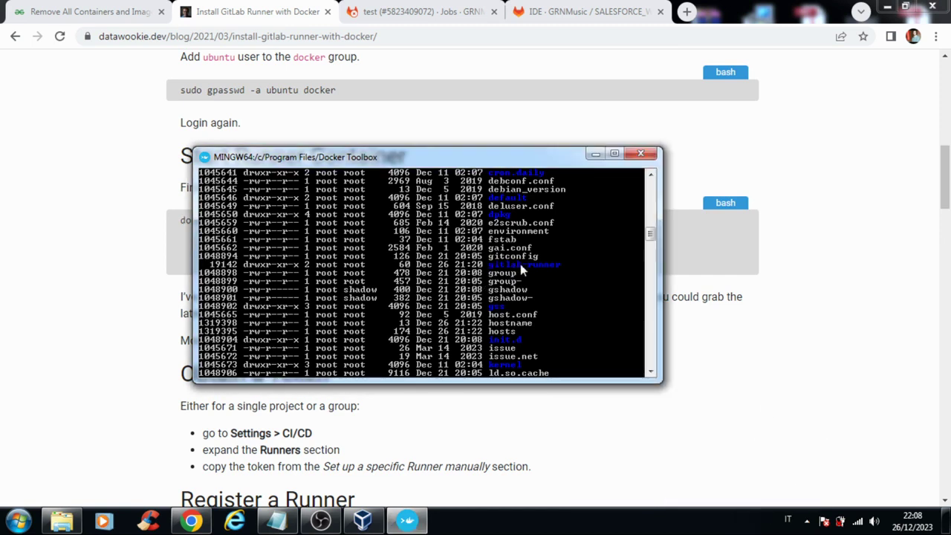
left_click_drag(563, 265, 488, 264)
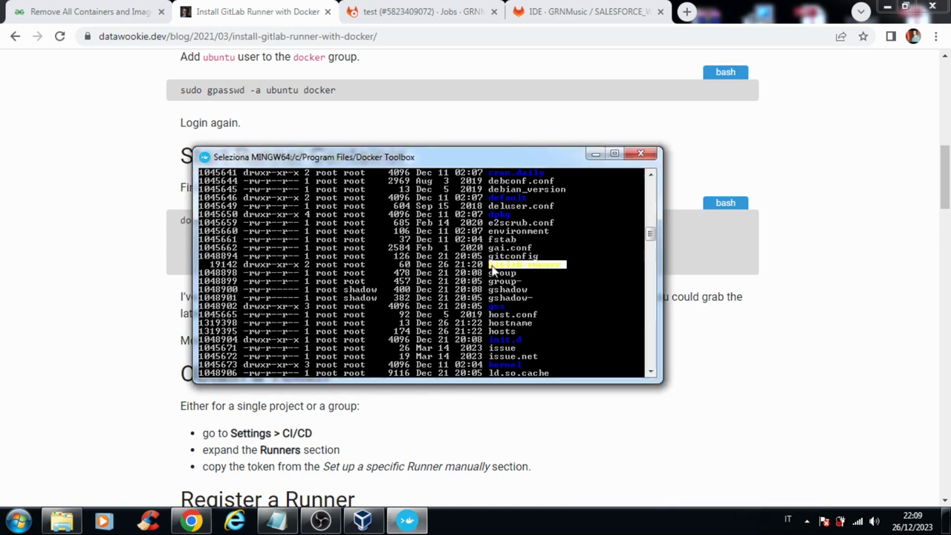
Bring up the Notepad config notes and select the [[runners]] configuration block.
left_click(289, 523)
left_click(288, 524)
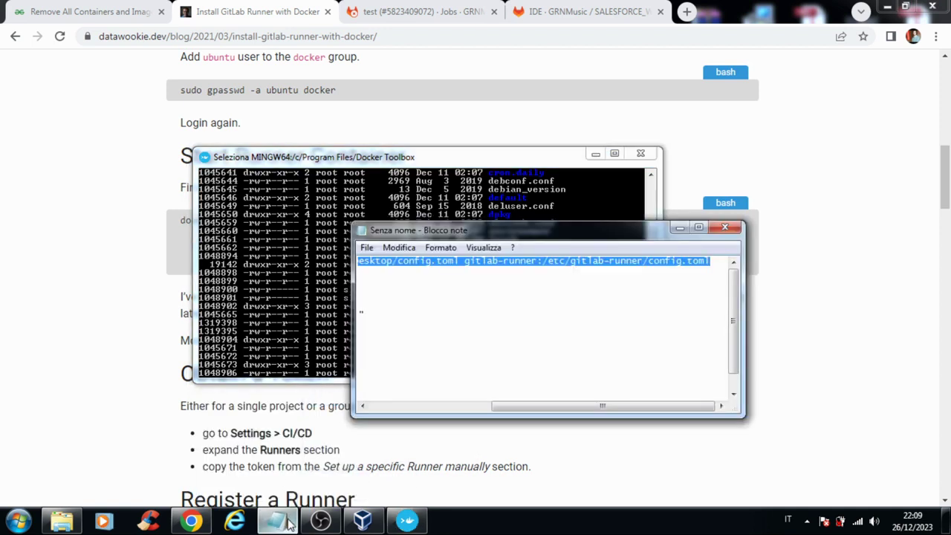
left_click(418, 305)
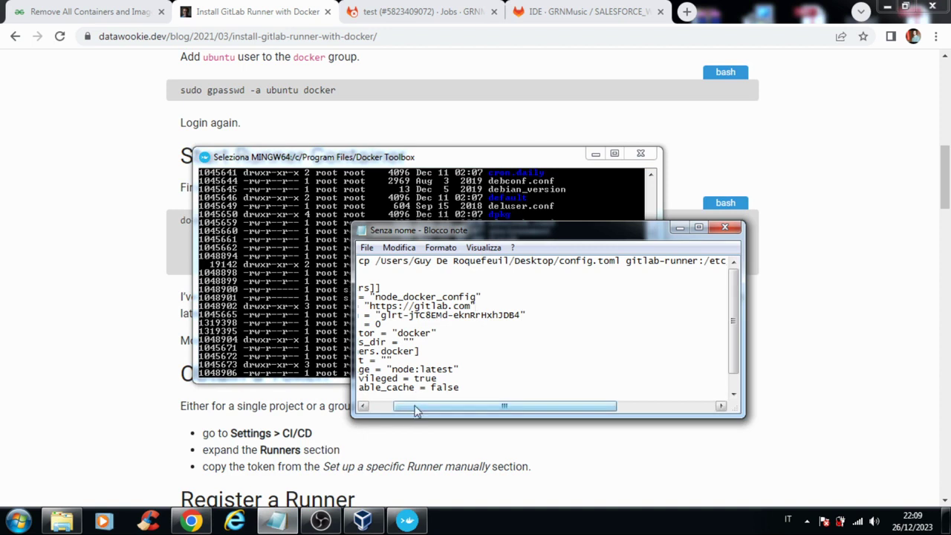
left_click_drag(416, 411, 391, 411)
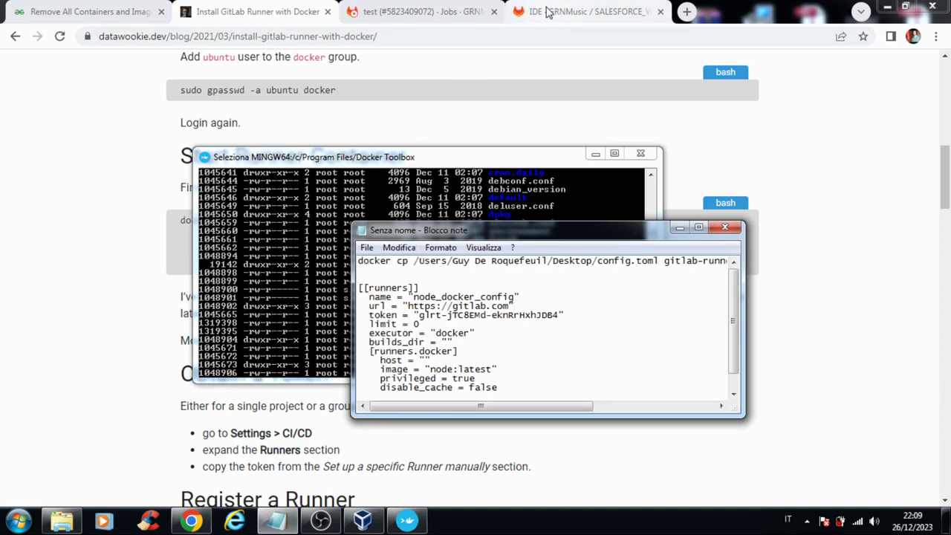
left_click_drag(361, 288, 421, 288)
left_click(423, 288)
scroll(451, 289, "down", 1)
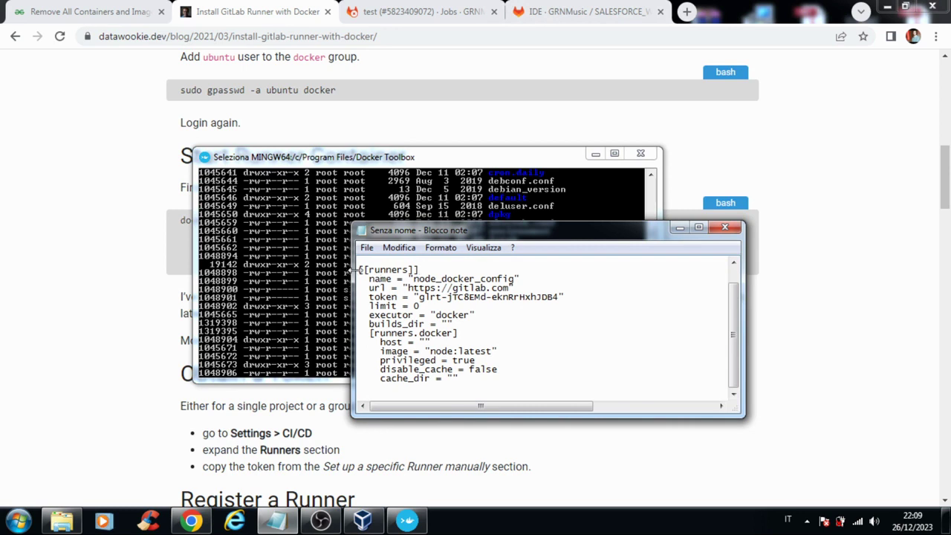
left_click_drag(359, 268, 474, 378)
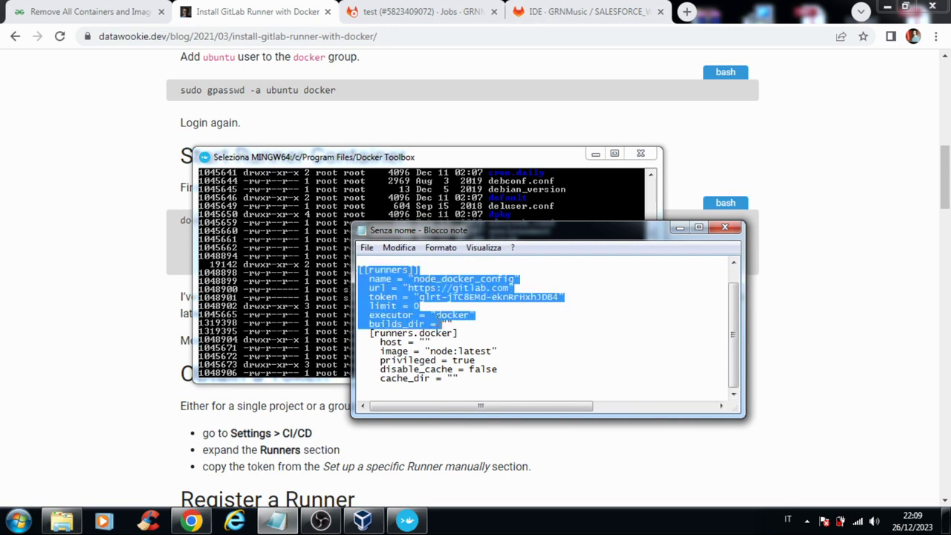
left_click(474, 378)
Rename the runner from node_docker_config to prova_4, then review its gitlab.com URL and token.
left_click_drag(413, 279, 514, 280)
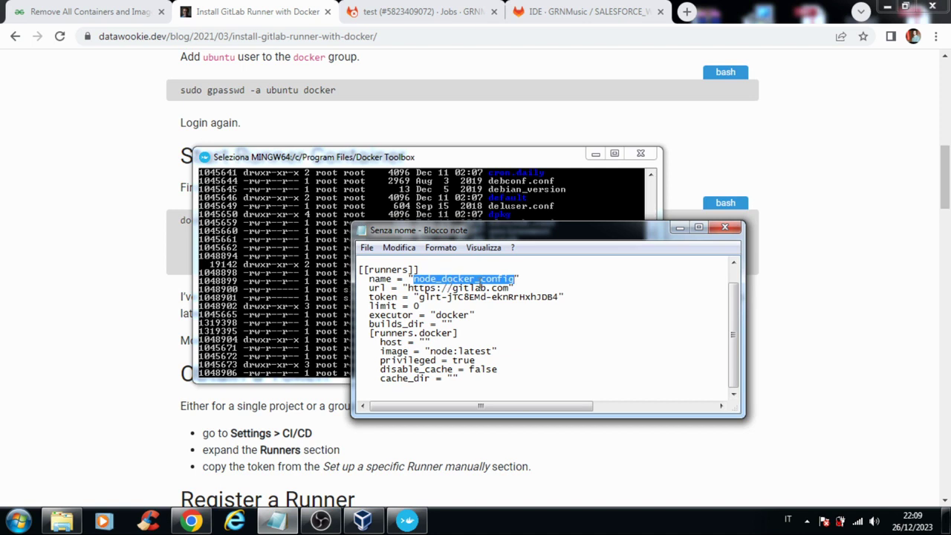
type("prova_4")
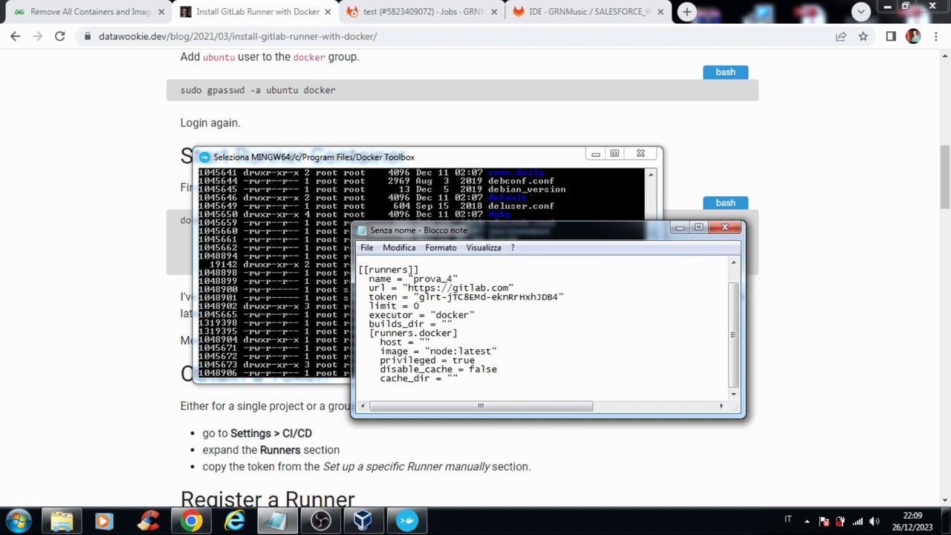
left_click_drag(408, 288, 511, 288)
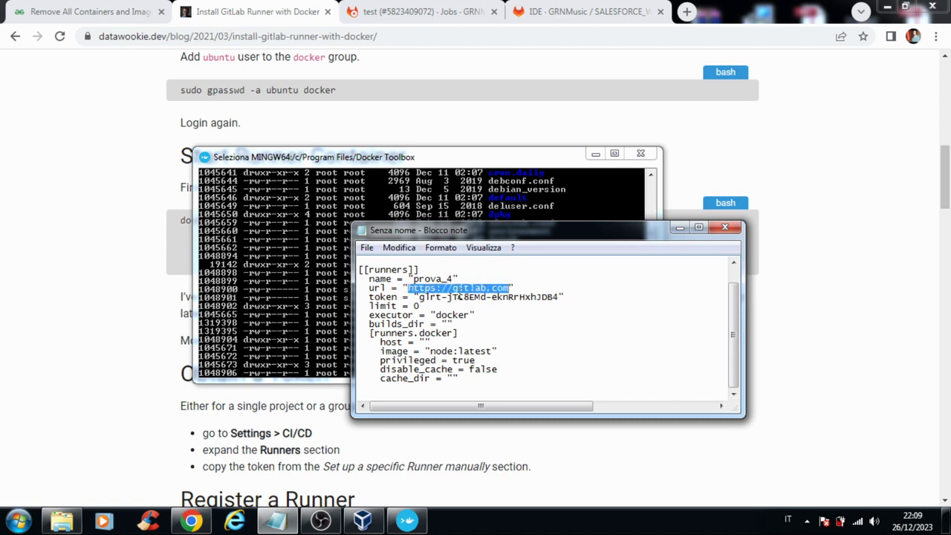
mouse_move(419, 297)
left_mouse_down()
mouse_move(558, 297)
mouse_move(419, 297)
left_mouse_up()
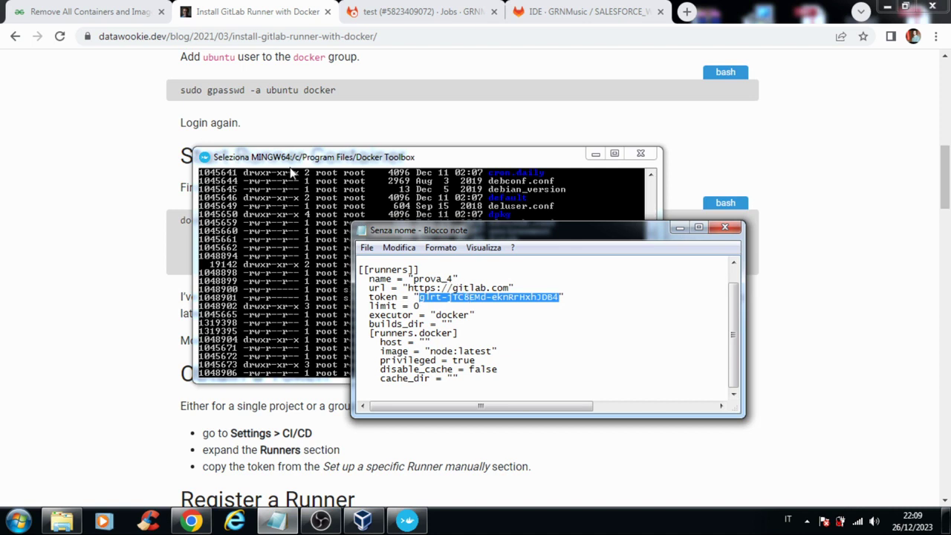
left_click(354, 174)
Check the bottom of the /etc listing, then bring the prova_4 Notepad config back to front.
scroll(442, 308, "down", 15)
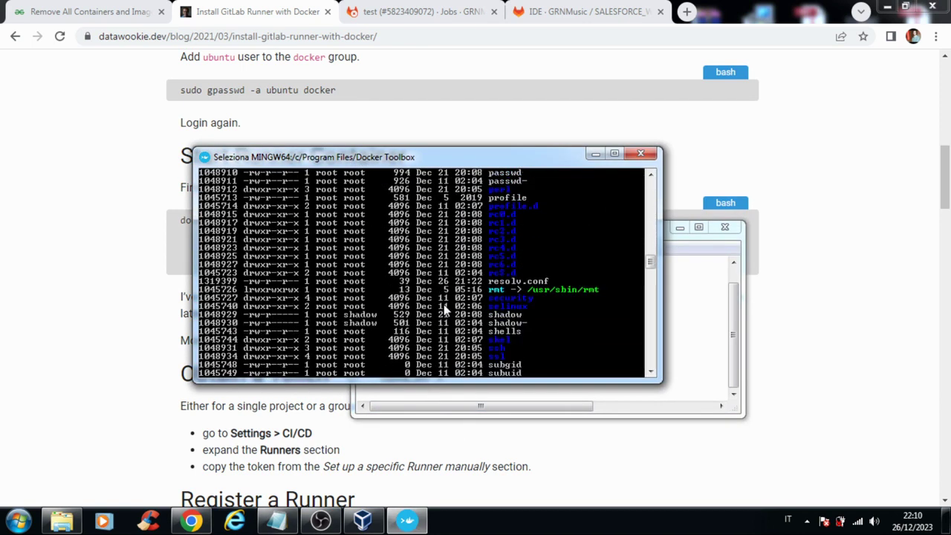
scroll(435, 309, "up", 3)
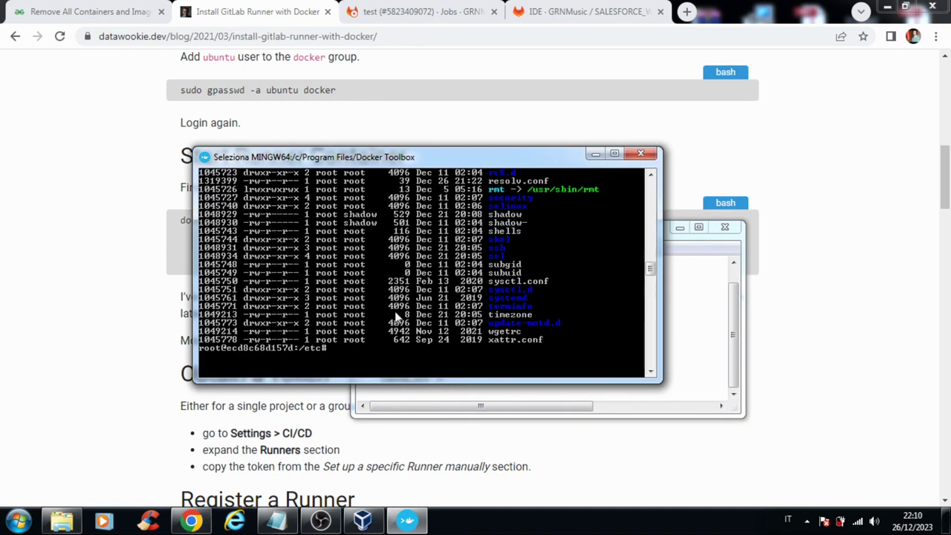
left_click(738, 297)
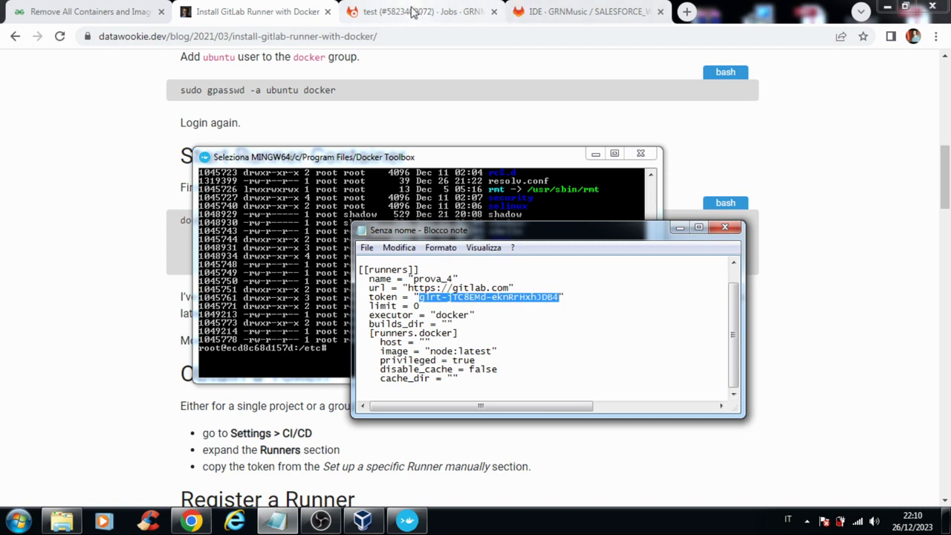
Review the runner's limit = 0, docker executor, build/cache dirs and privileged = true lines.
left_click_drag(427, 306, 359, 306)
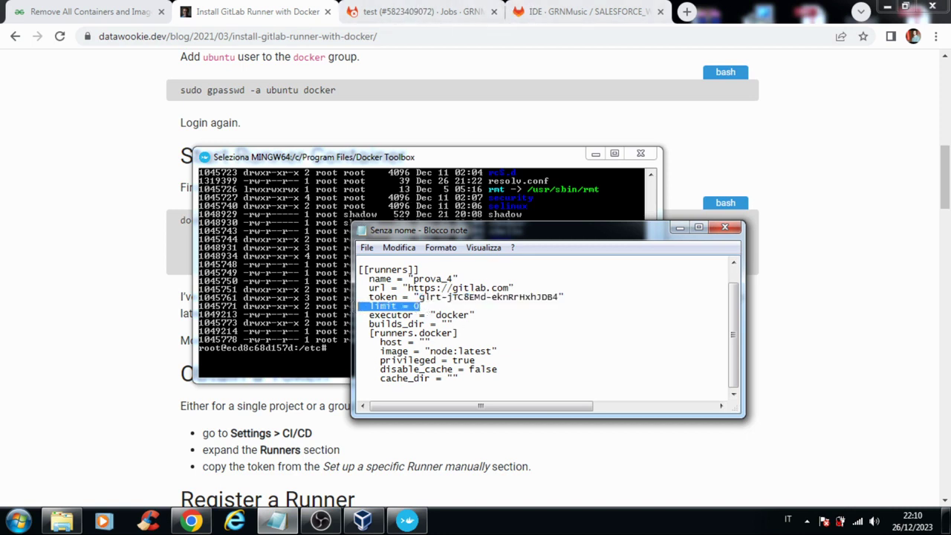
left_click(444, 316)
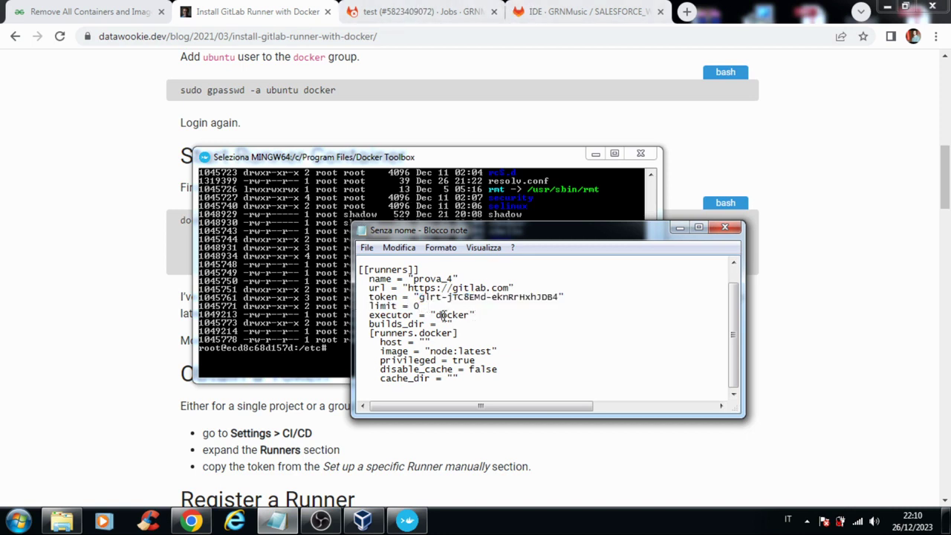
double_click(444, 315)
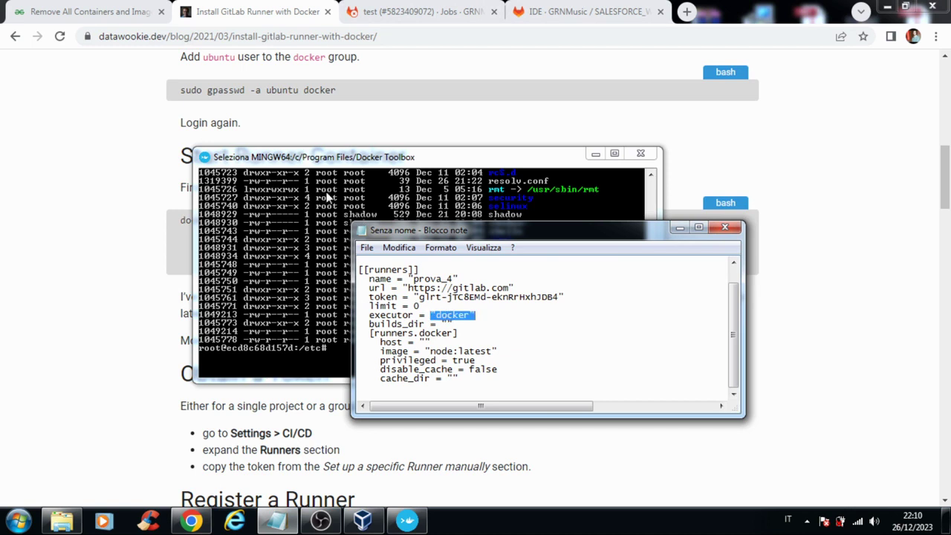
mouse_move(369, 325)
left_mouse_down()
mouse_move(428, 377)
mouse_move(492, 352)
left_mouse_up()
left_click(428, 375)
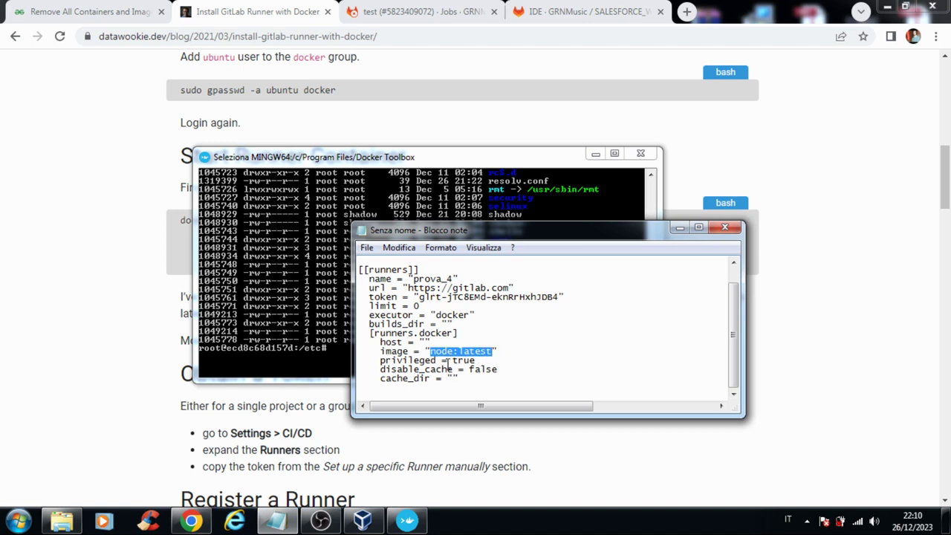
left_click_drag(380, 360, 475, 360)
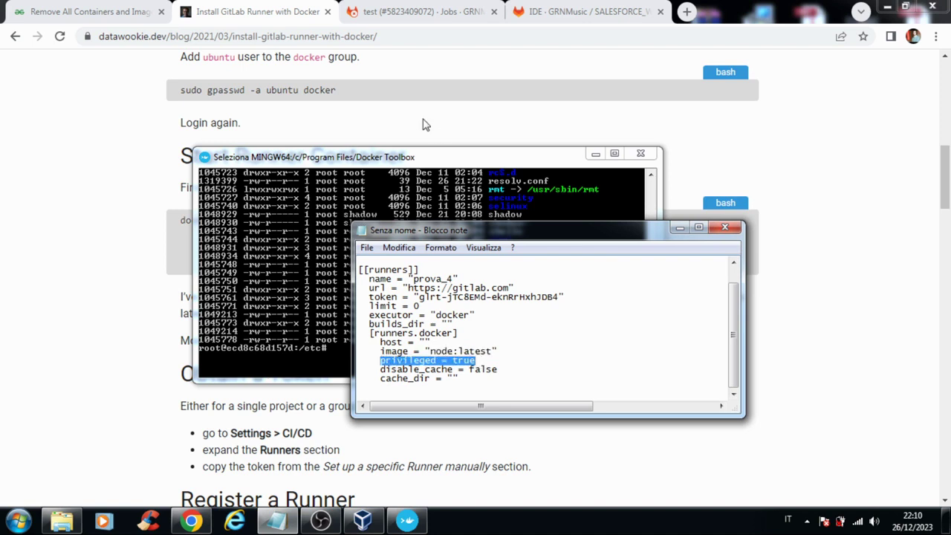
Return to the Docker runner guide in Chrome and scroll up to its Install Docker section.
left_click(422, 124)
scroll(423, 124, "up", 3)
scroll(437, 170, "up", 3)
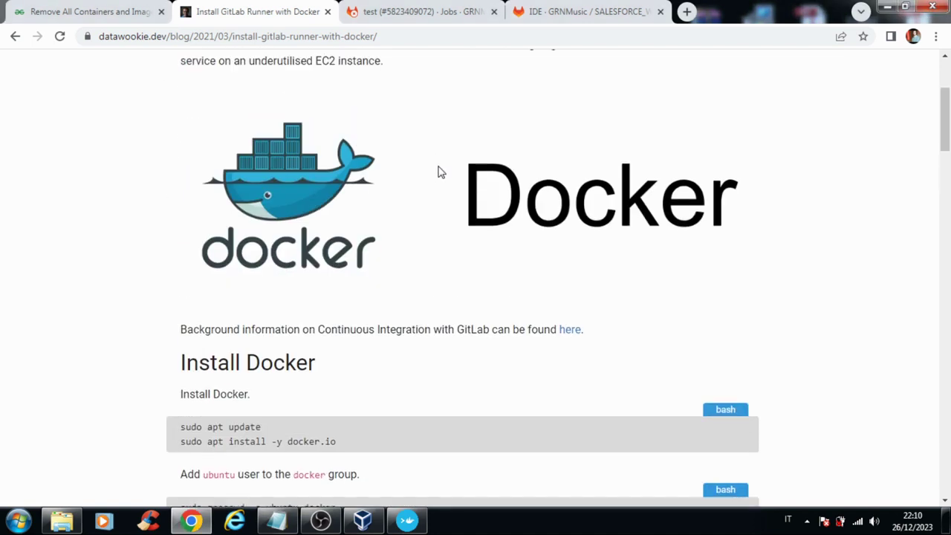
Scroll the datawookie.dev post to the docker exec register command and highlight its --docker-privileged flag.
scroll(438, 172, "down", 4)
scroll(437, 172, "down", 4)
scroll(438, 173, "down", 3)
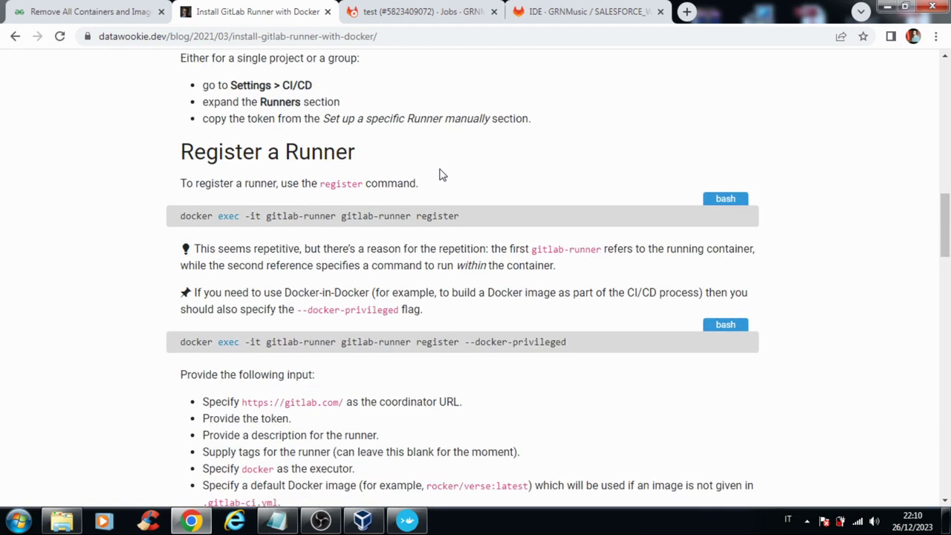
scroll(438, 173, "down", 2)
left_click_drag(180, 77, 460, 77)
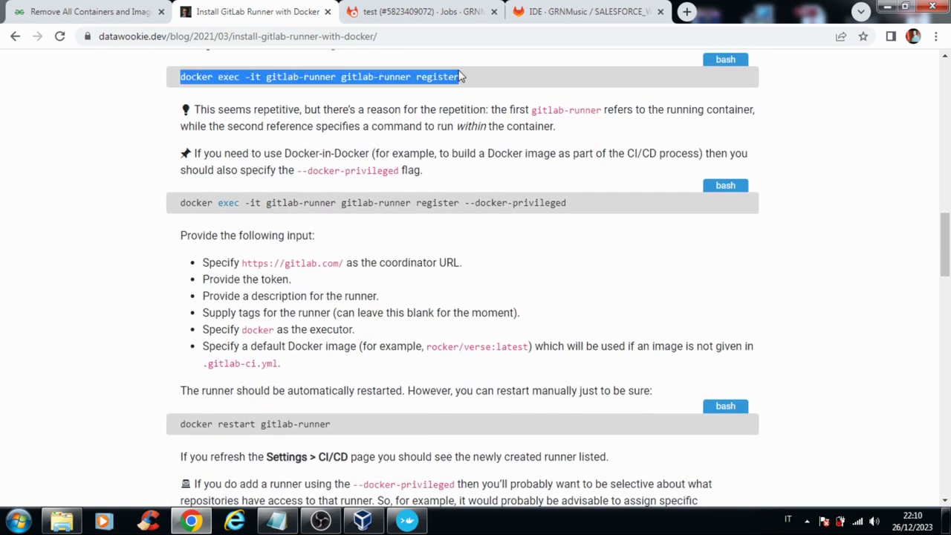
left_click_drag(181, 203, 567, 203)
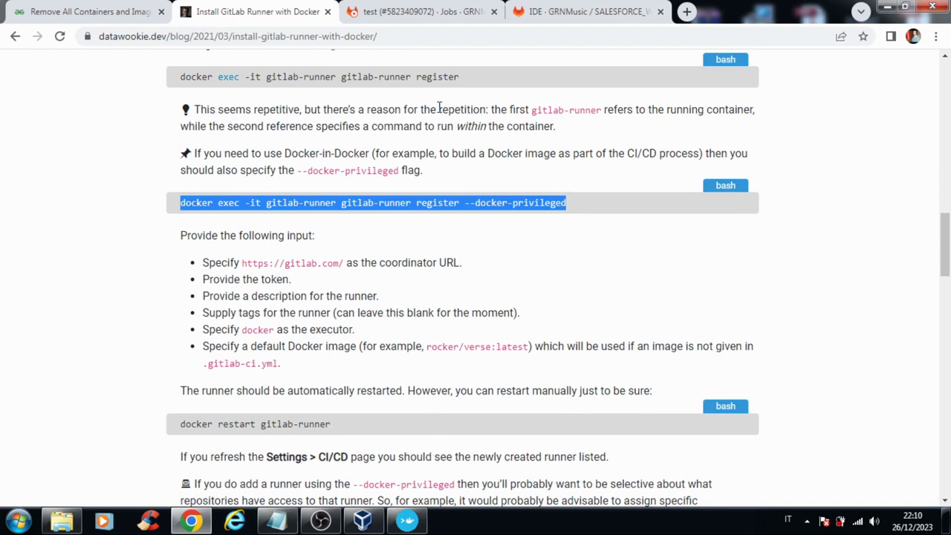
double_click(433, 77)
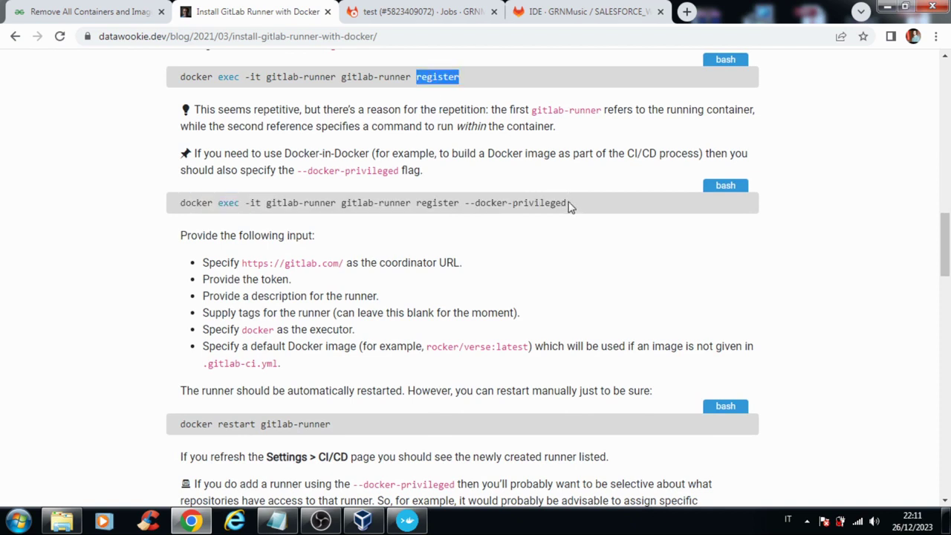
left_click_drag(567, 204, 464, 203)
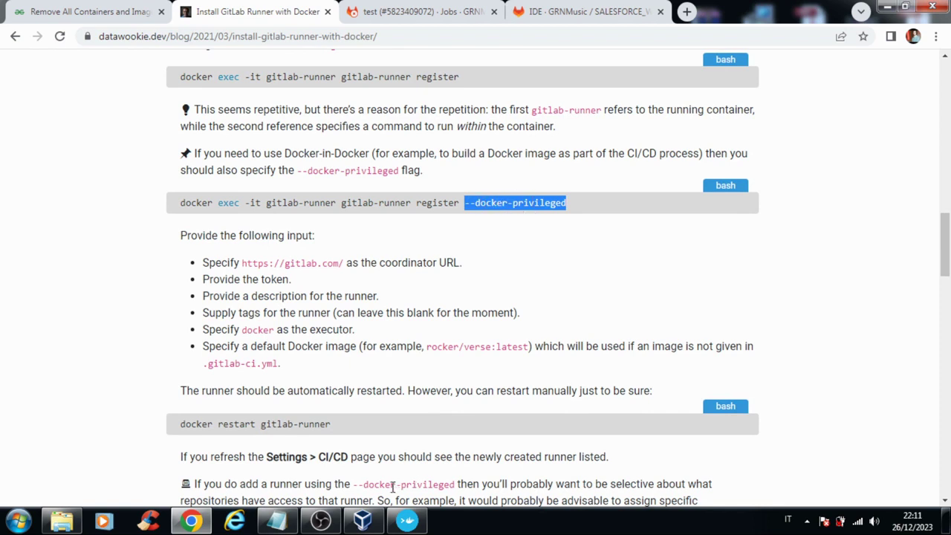
Select the whole [runners] configuration block in the untitled runner notes.
mouse_move(289, 523)
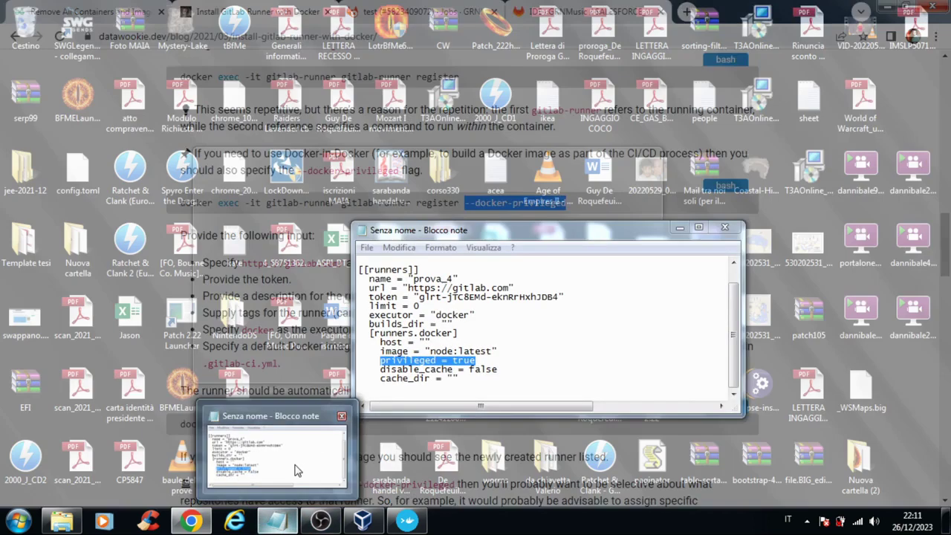
left_click(275, 450)
double_click(472, 360)
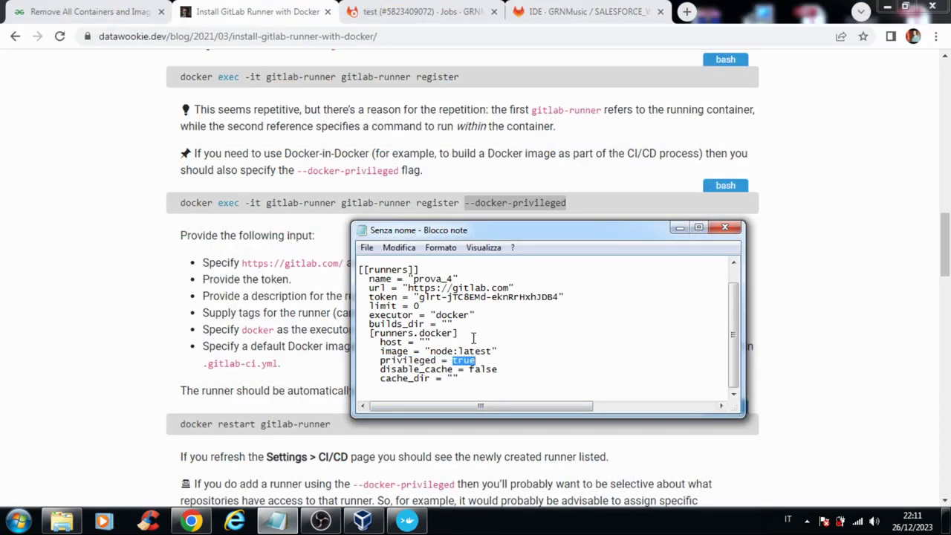
left_click_drag(360, 269, 488, 378)
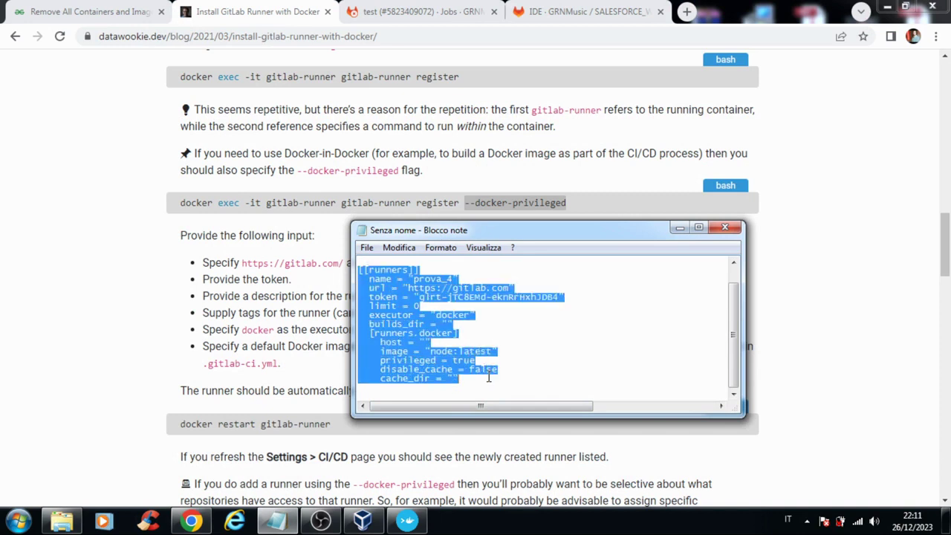
Launch a new Blocco note window from Start search and paste the configuration into it.
key("super")
type("blo")
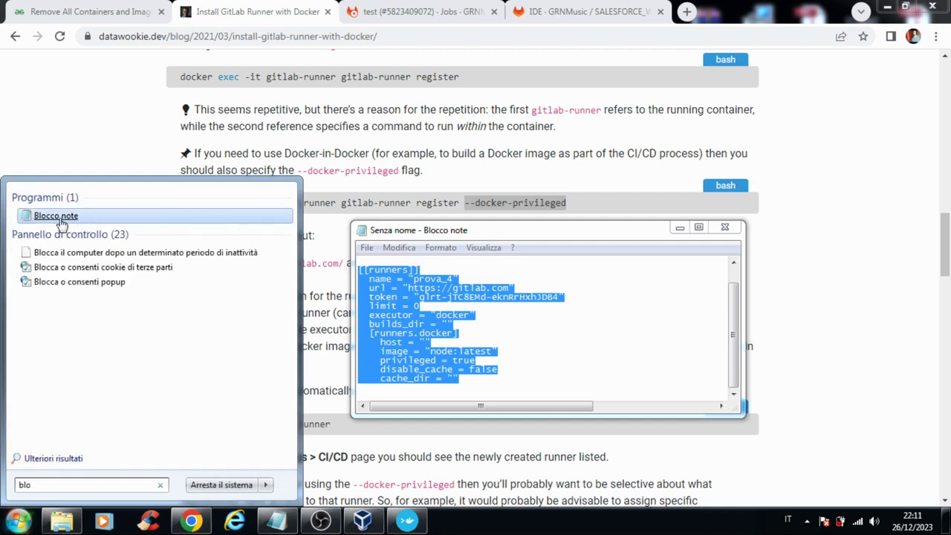
left_click(59, 219)
right_click(364, 223)
left_click(408, 287)
Save the note as config.toml with type Tutti i file, replacing the existing file, then close it.
left_click(365, 213)
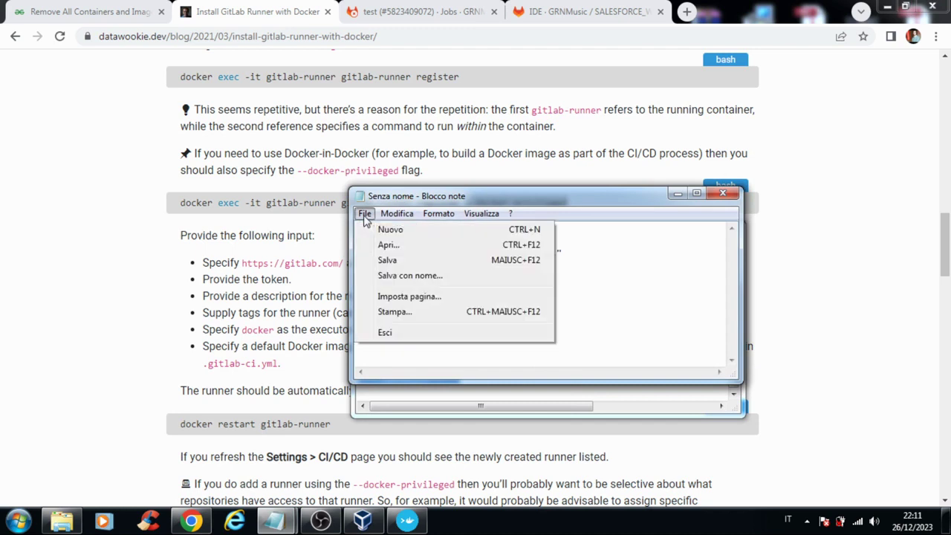
left_click(388, 274)
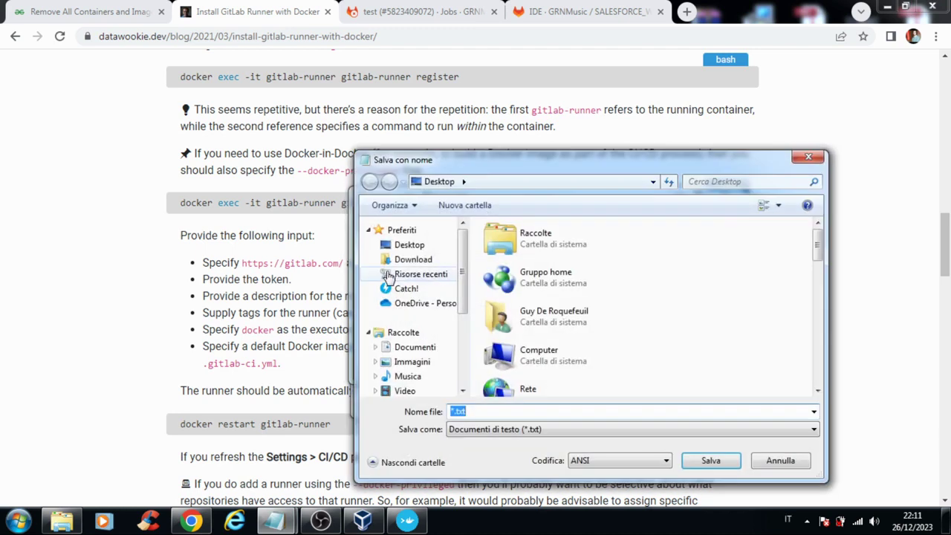
type("c")
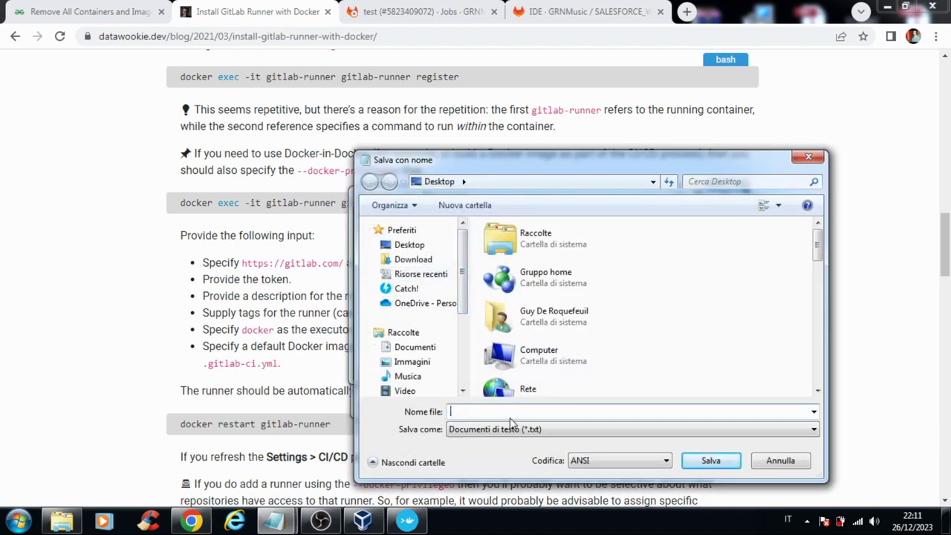
type("onfig.")
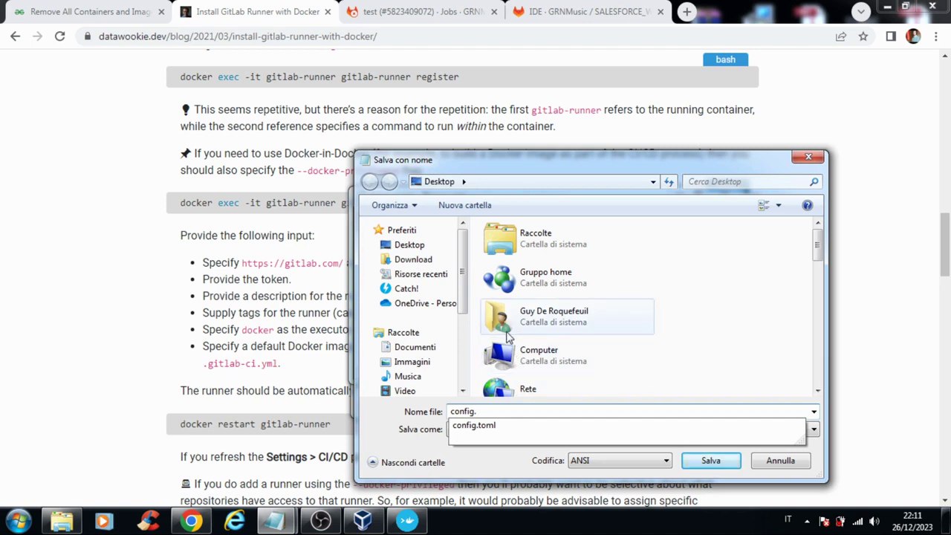
scroll(408, 344, "down", 3)
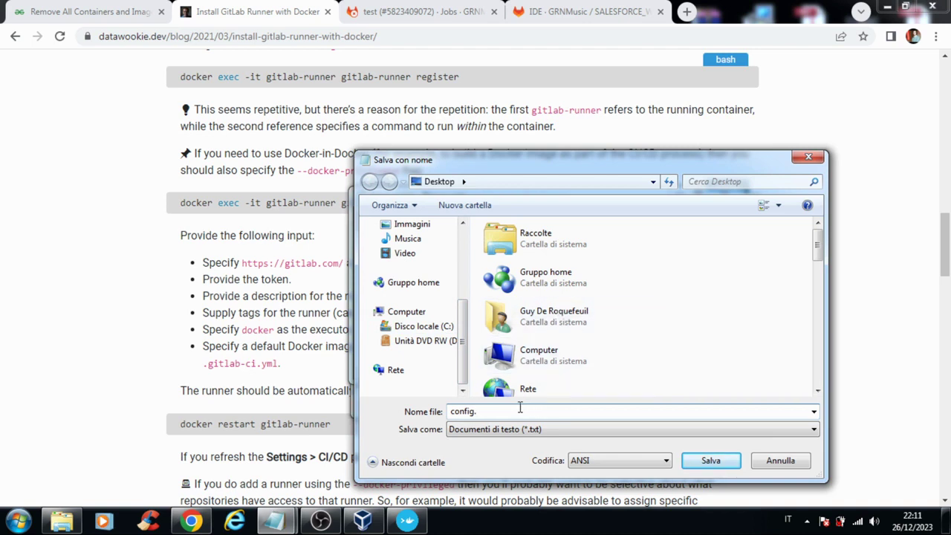
type("toml")
left_click(495, 431)
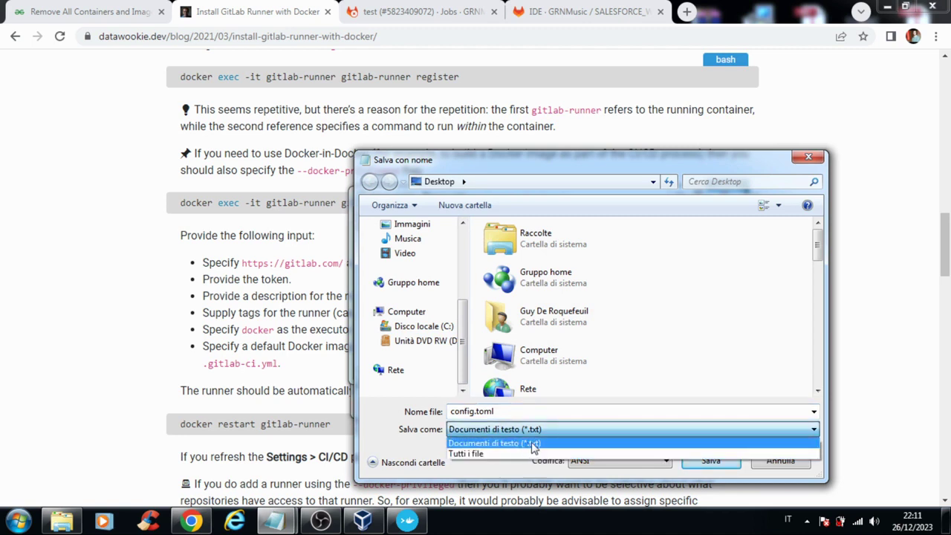
left_click(468, 455)
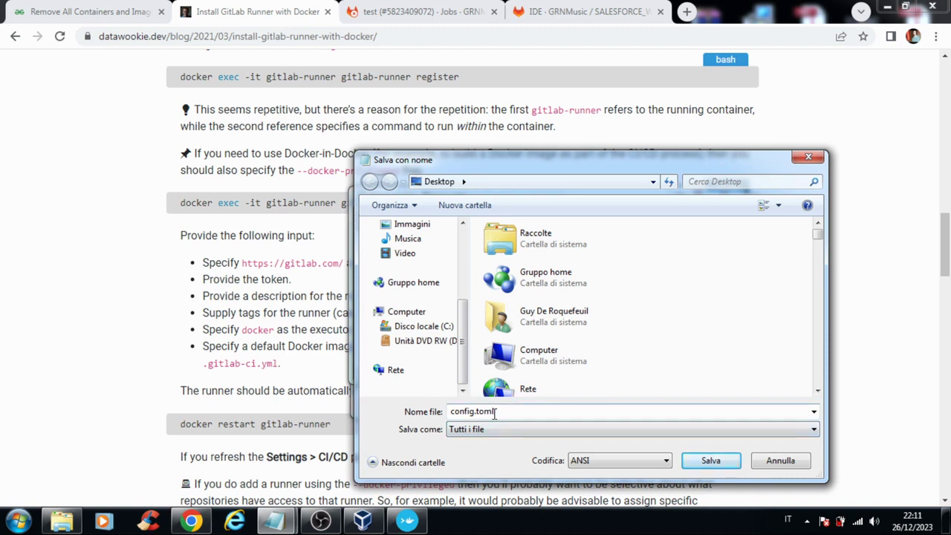
left_click(711, 462)
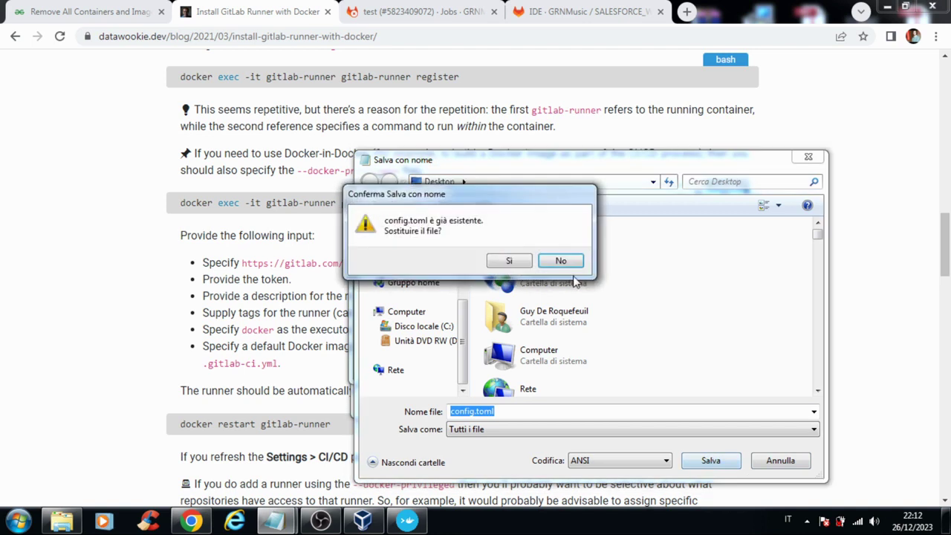
left_click(509, 262)
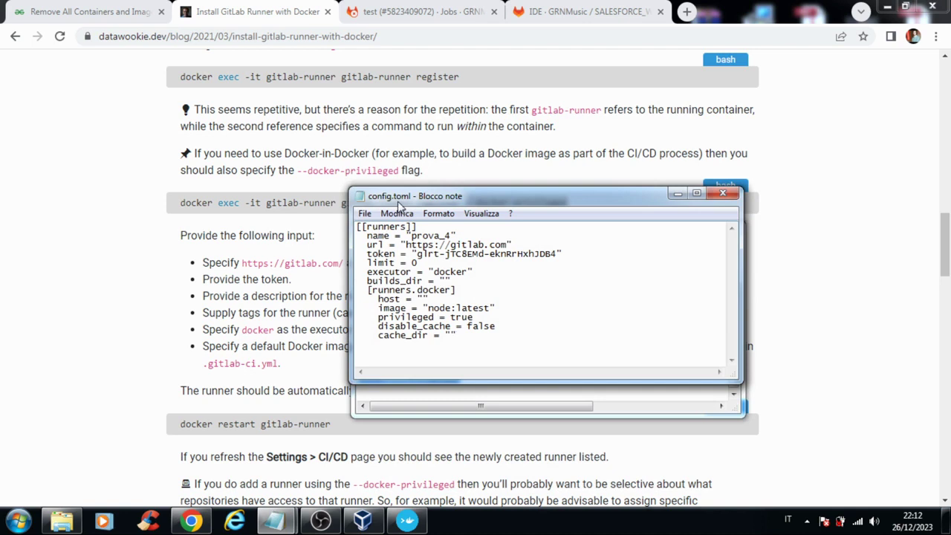
left_click(732, 196)
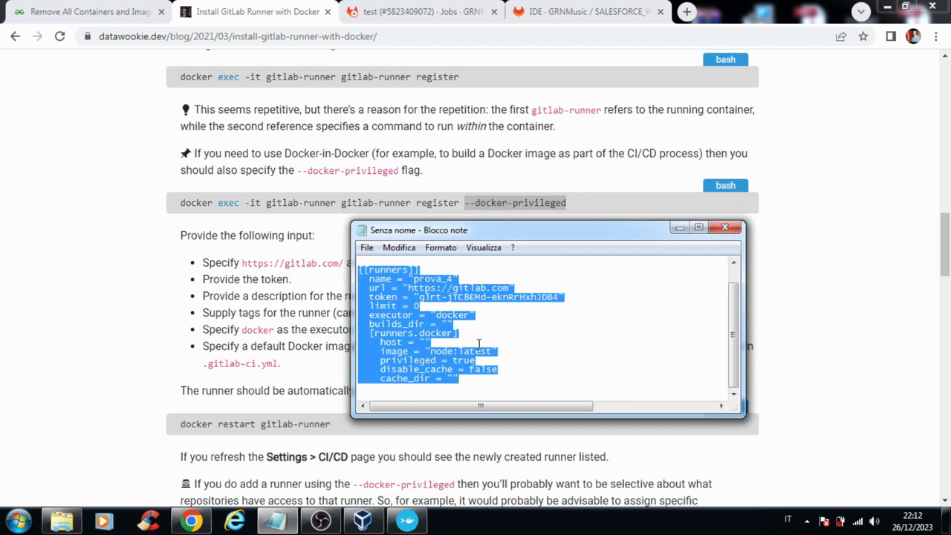
Examine the /Users source path in the docker cp command, then bring up File Explorer.
scroll(479, 343, "up", 1)
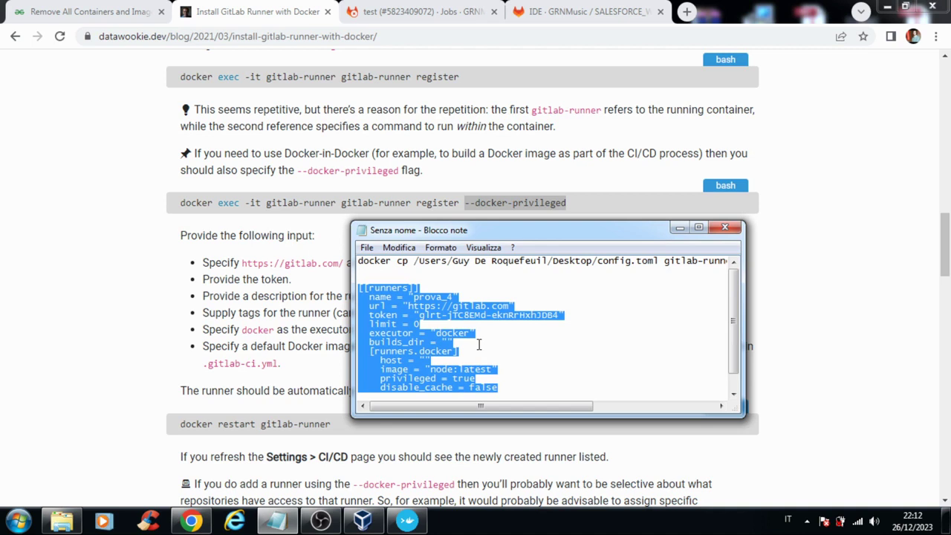
left_click_drag(359, 261, 710, 261)
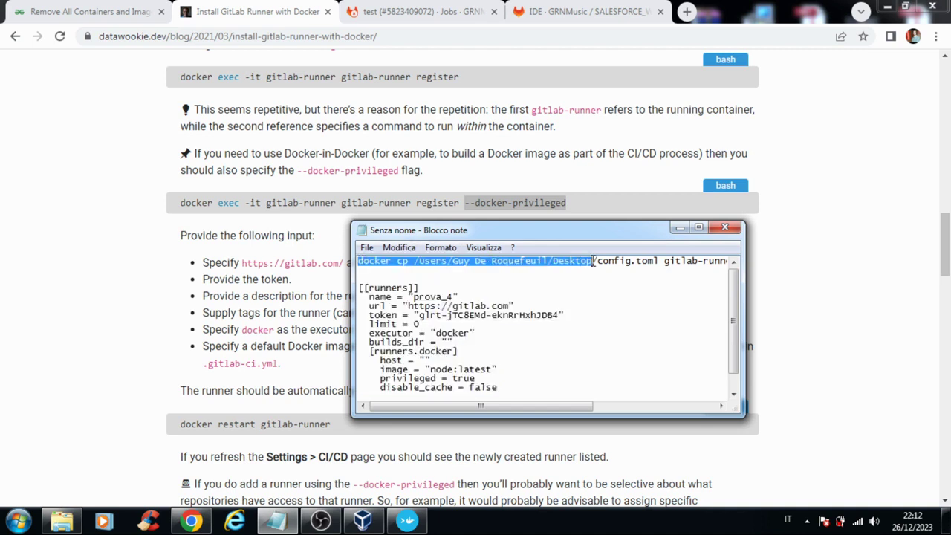
left_click(664, 261)
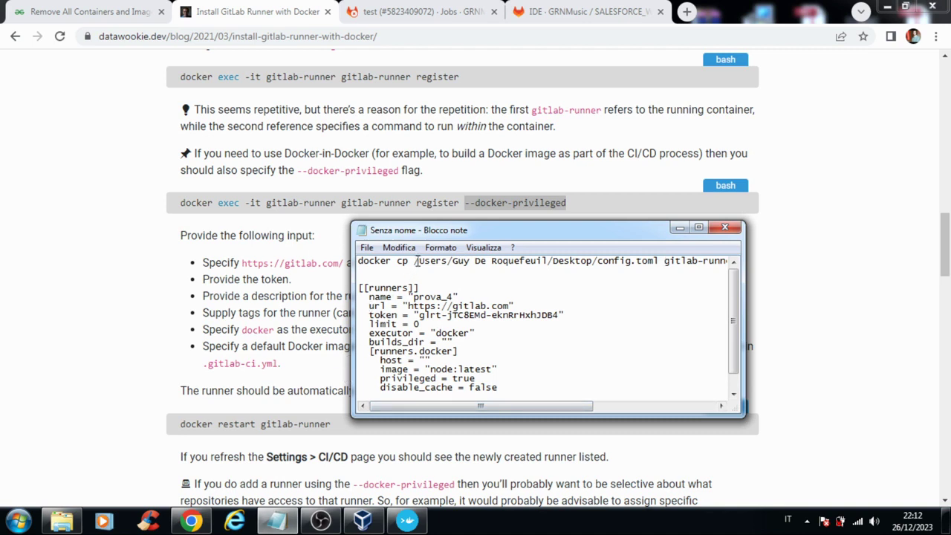
left_click_drag(416, 260, 450, 261)
left_click(380, 260)
double_click(380, 261)
left_click(397, 262)
double_click(402, 262)
left_click(405, 262)
mouse_move(416, 261)
left_mouse_down()
mouse_move(434, 262)
mouse_move(417, 261)
left_mouse_up()
left_click(416, 261)
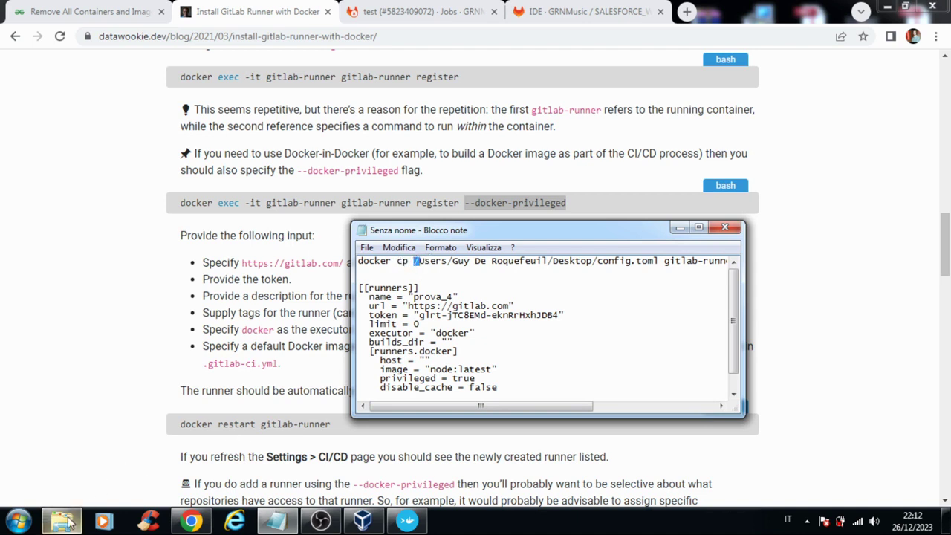
left_click(65, 521)
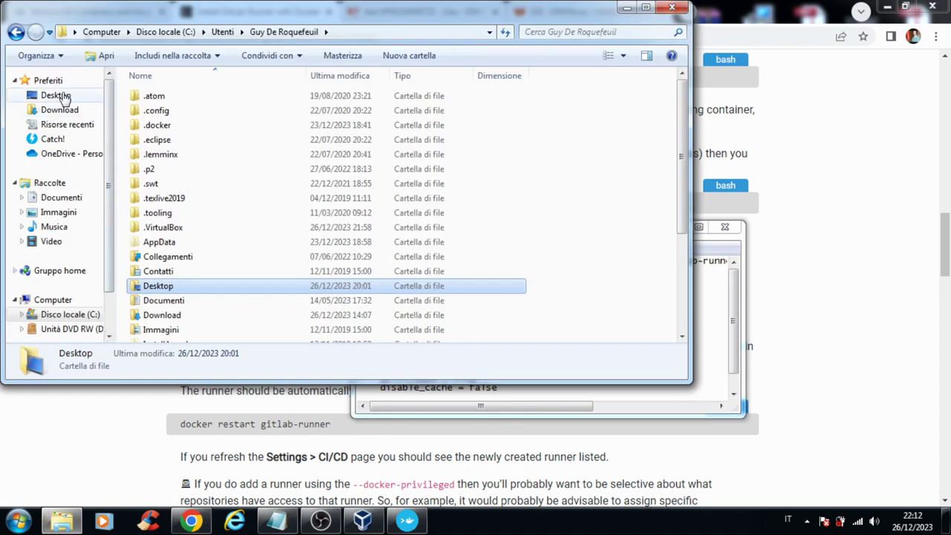
Browse in Explorer from C: through Utenti and the user's profile folder to Desktop.
left_click(70, 314)
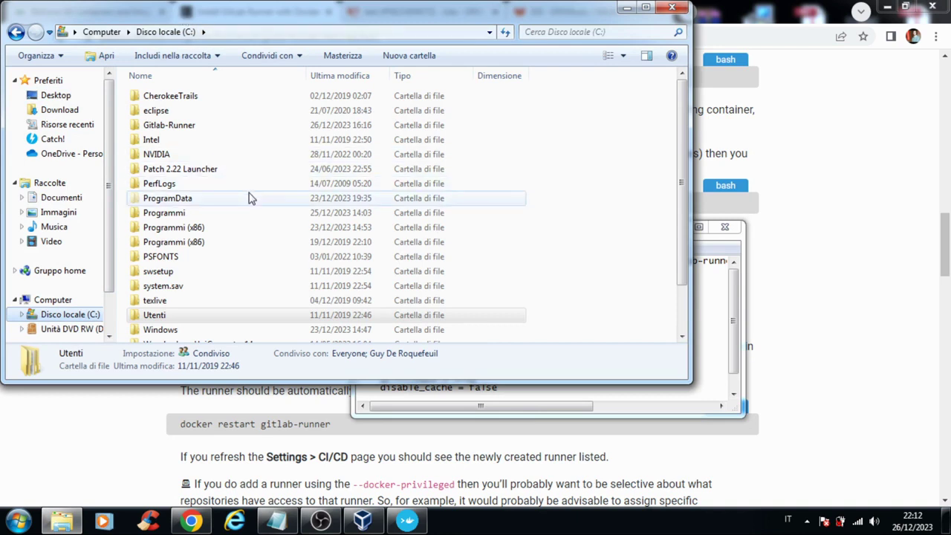
left_click(156, 317)
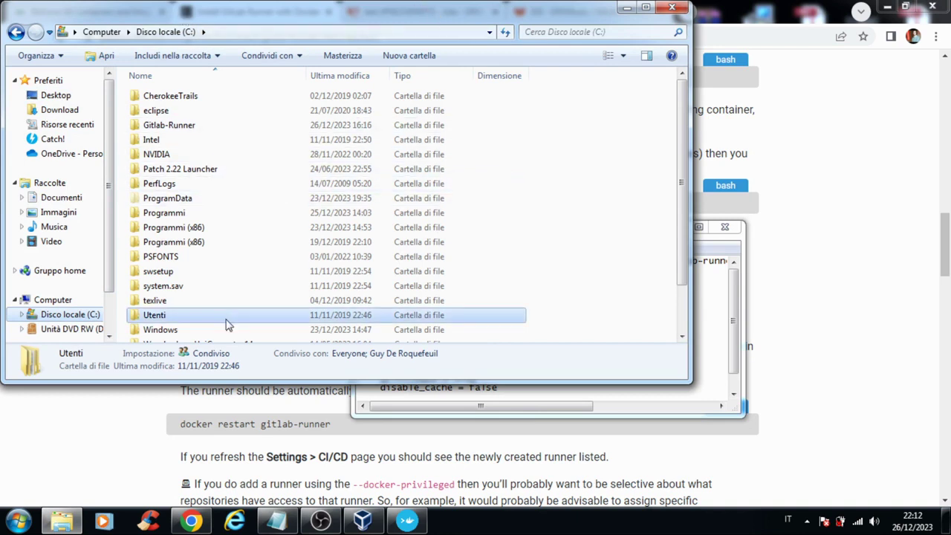
double_click(156, 318)
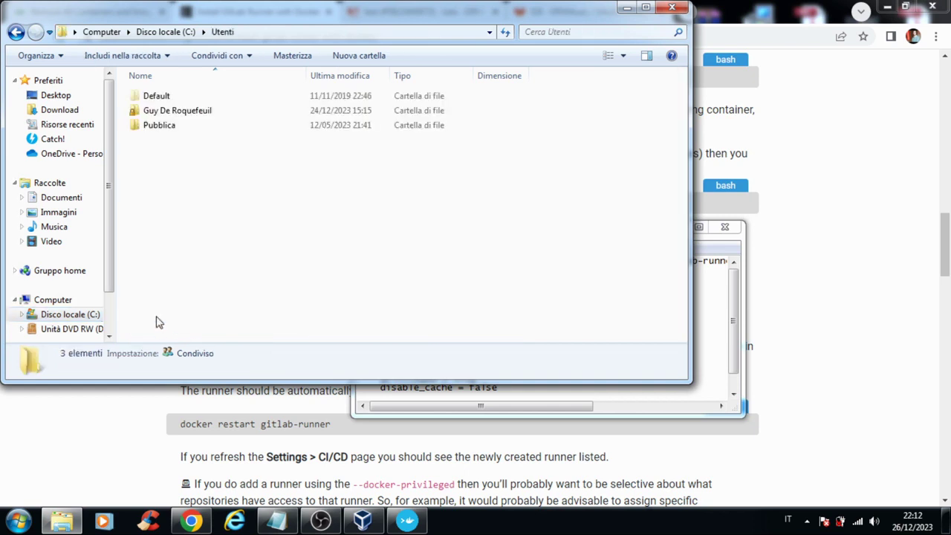
left_click(185, 115)
double_click(185, 117)
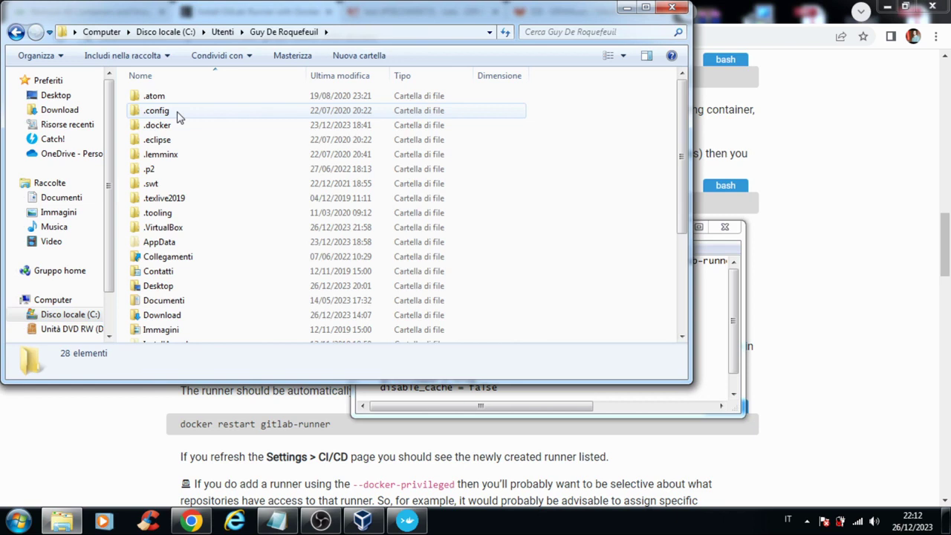
double_click(153, 288)
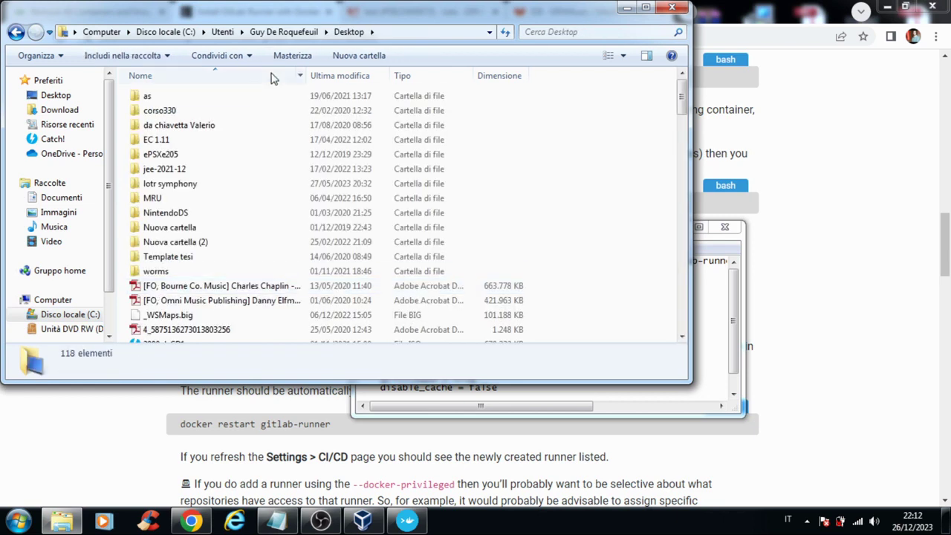
Copy the Desktop path as text and start selecting the old /Users path in the docker cp command.
right_click(351, 35)
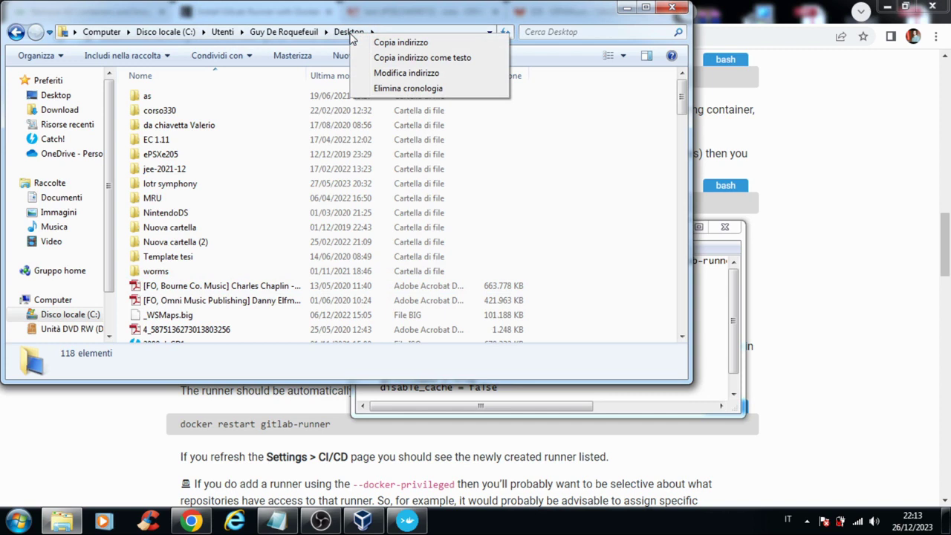
left_click(399, 65)
left_click(698, 271)
left_click_drag(420, 261, 435, 261)
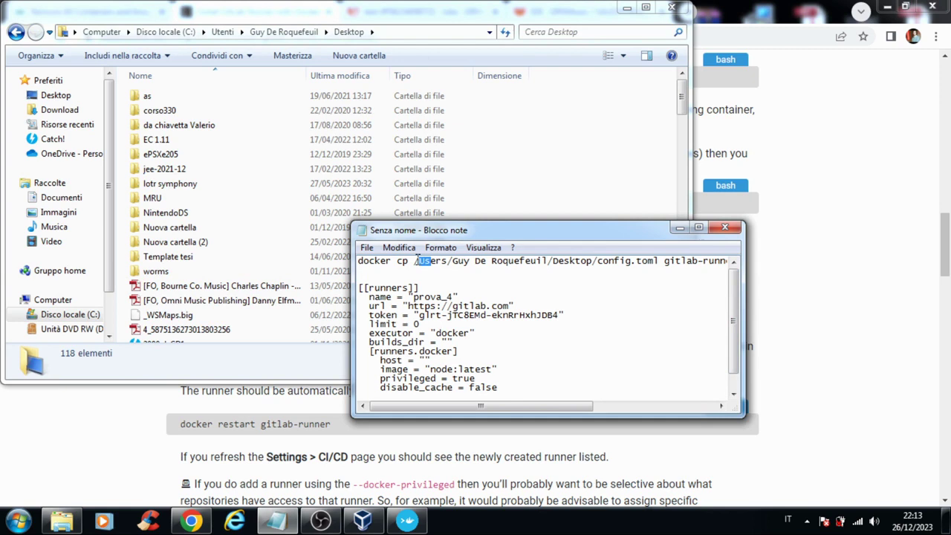
Replace the docker cp source path with the copied Desktop path and remove its C:\ prefix.
left_click(589, 261, "shift")
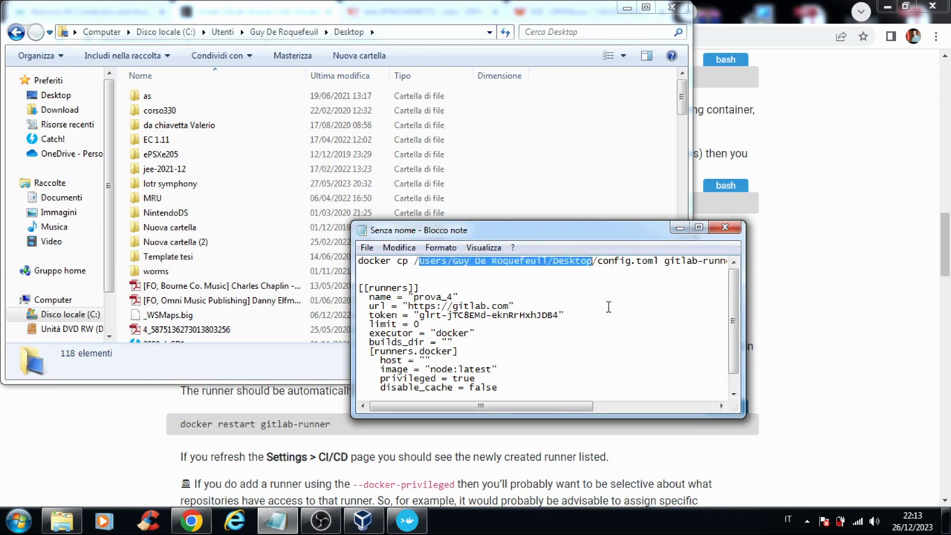
key("BackSpace")
type("C:\\Users\\Guy De Roquefeuil\\Desktop")
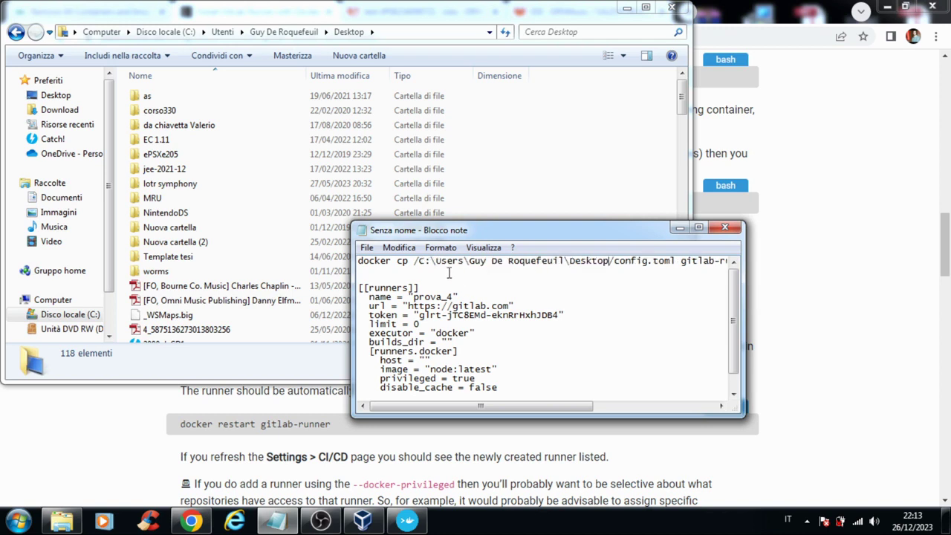
left_click_drag(417, 263, 435, 263)
key("BackSpace")
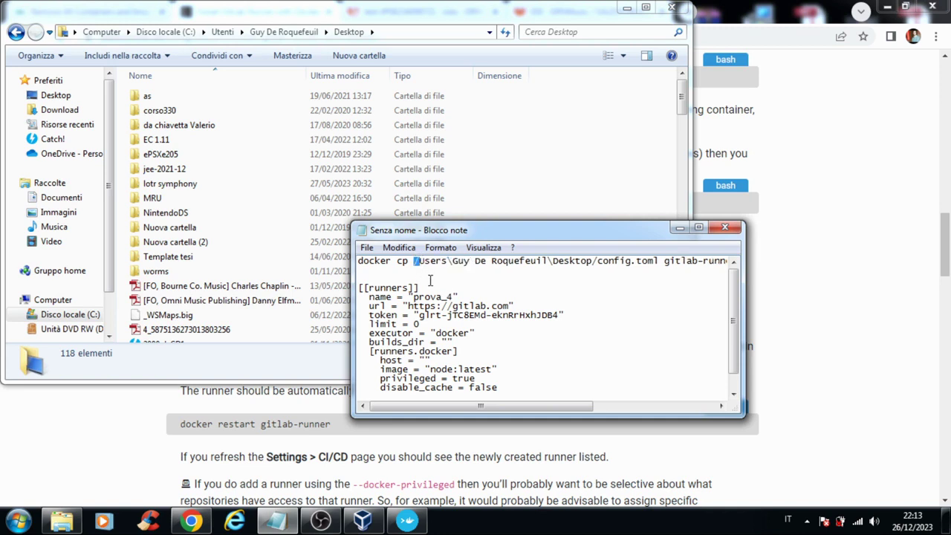
Change the path's backslashes to forward slashes and review the source path through config.toml.
left_click_drag(447, 261, 451, 264)
type("/")
left_click_drag(547, 261, 592, 260)
type("/")
mouse_move(592, 261)
left_mouse_down()
mouse_move(554, 260)
mouse_move(597, 260)
left_mouse_up()
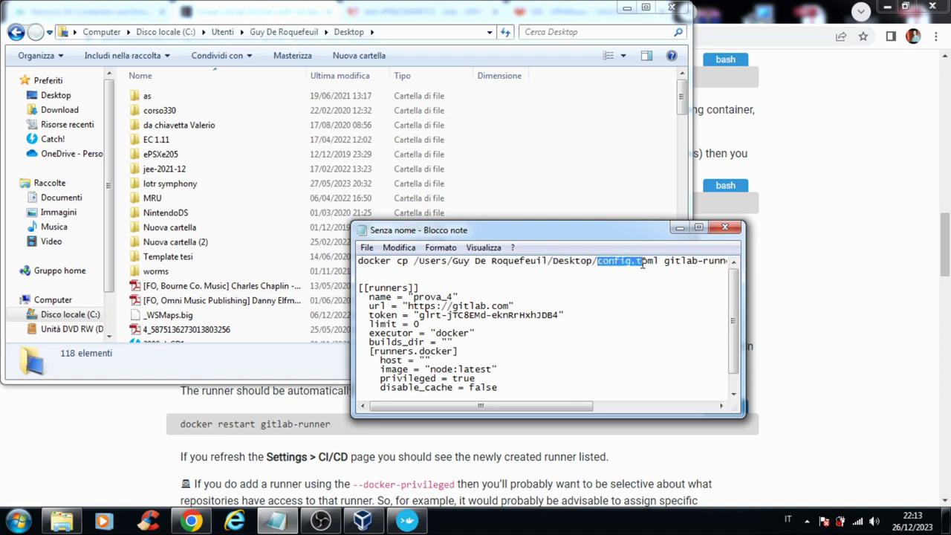
left_click_drag(658, 261, 597, 262)
left_click_drag(452, 261, 547, 262)
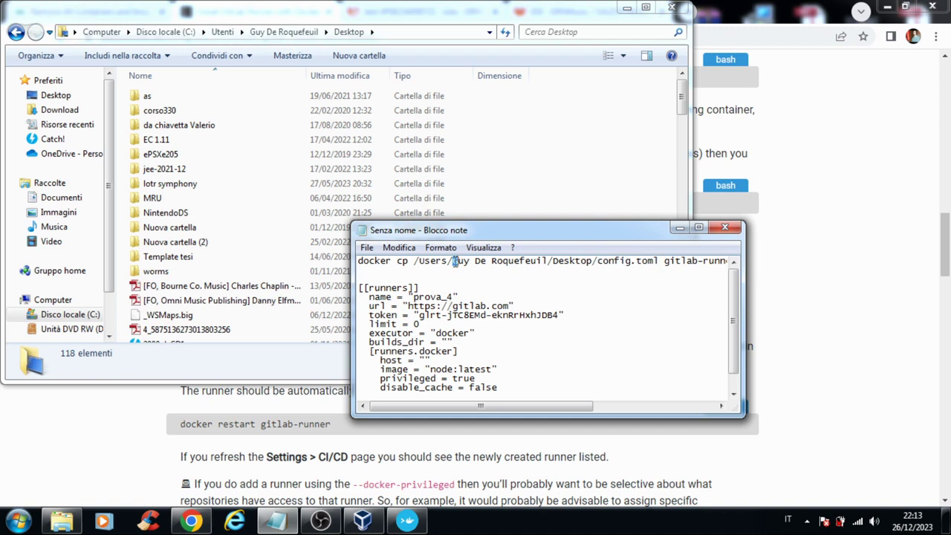
left_click_drag(658, 261, 414, 261)
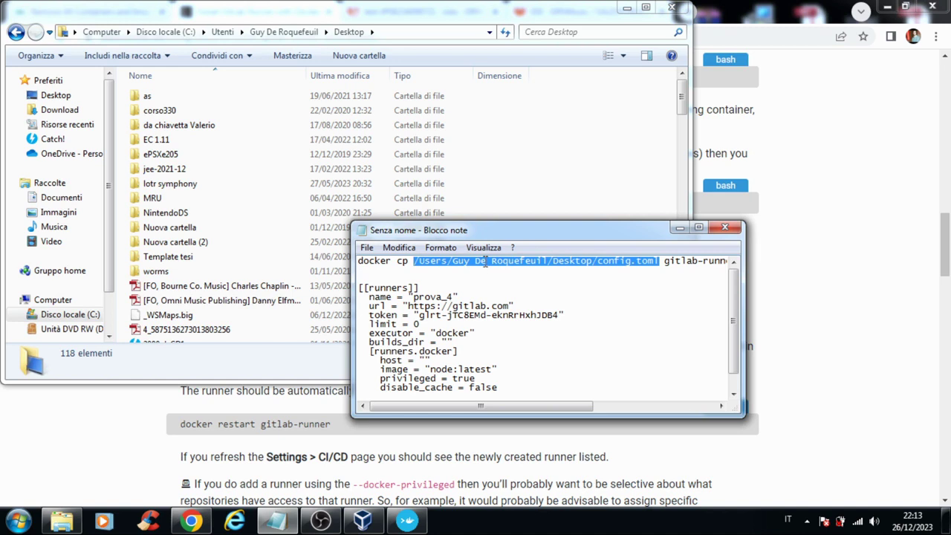
left_click(175, 32)
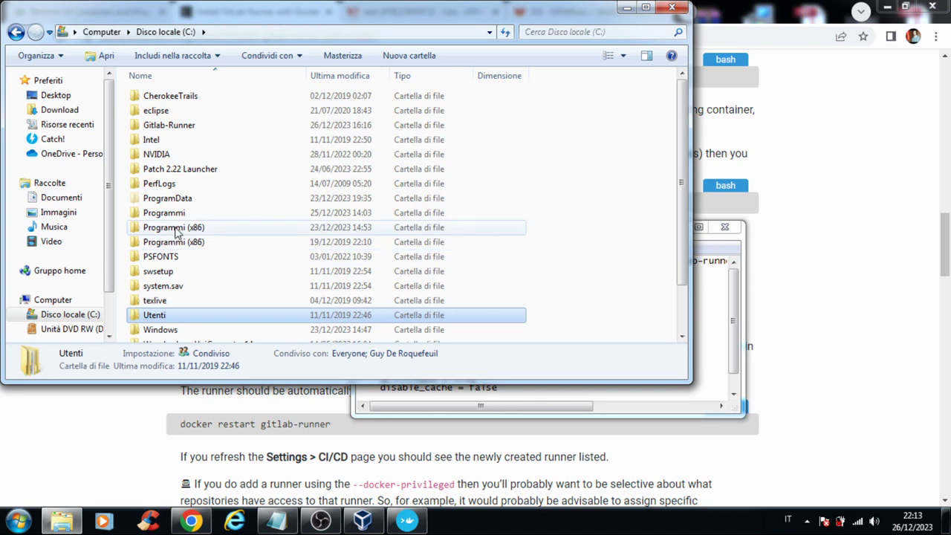
Look over the C: drive folders such as Programmi (x86) in Explorer.
left_click(183, 233)
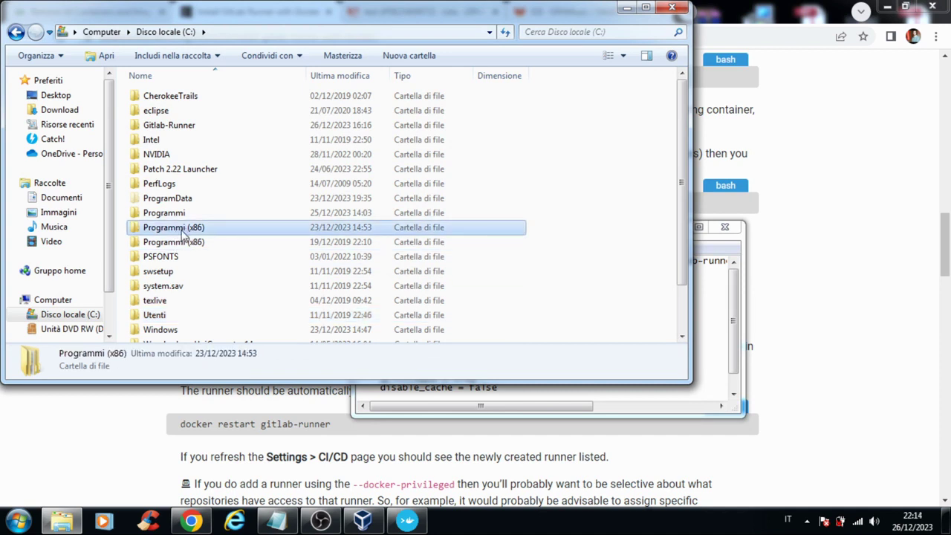
scroll(185, 233, "down", 1)
scroll(186, 235, "up", 2)
scroll(195, 286, "down", 2)
scroll(186, 267, "up", 2)
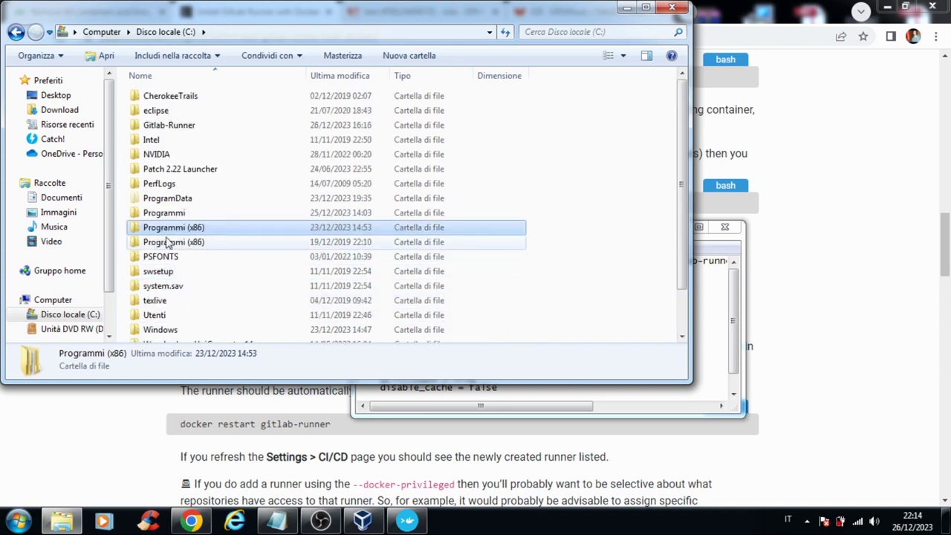
Put double quotes around the source path from /Users through config.toml.
left_click(735, 295)
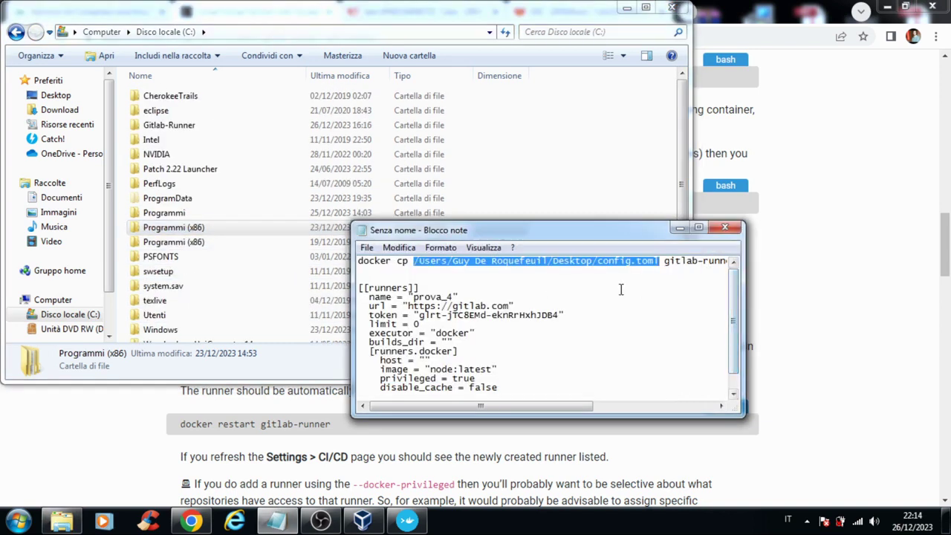
left_click(466, 265)
left_click_drag(452, 261, 531, 261)
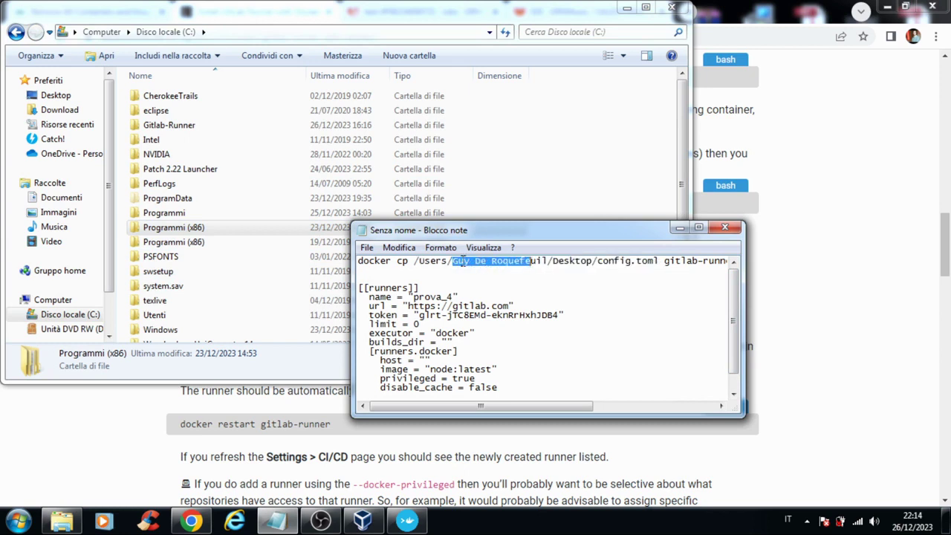
left_click(417, 262)
type("U")
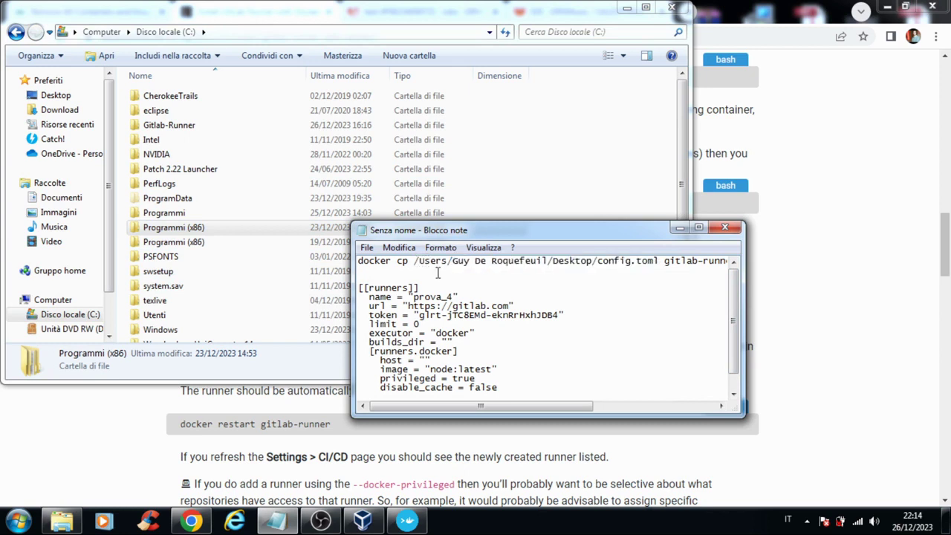
type("\"")
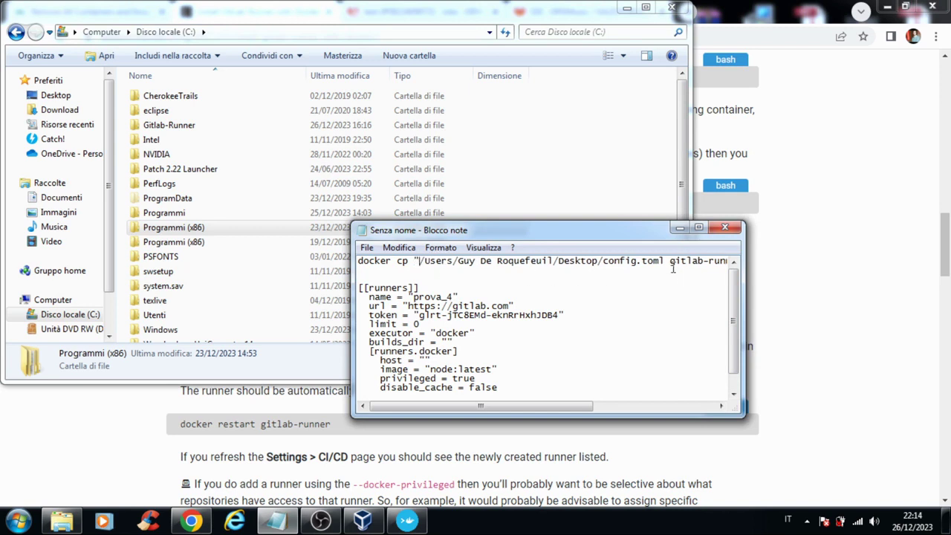
left_click(665, 260)
type("\"")
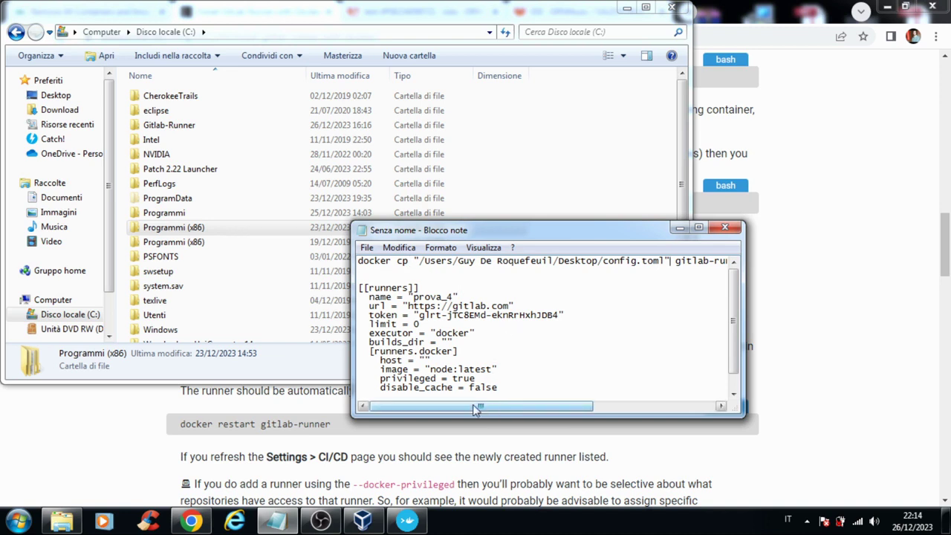
Check the gitlab-runner:/etc/gitlab-runner/config.toml destination and select the whole docker cp line.
left_click_drag(477, 405, 401, 318)
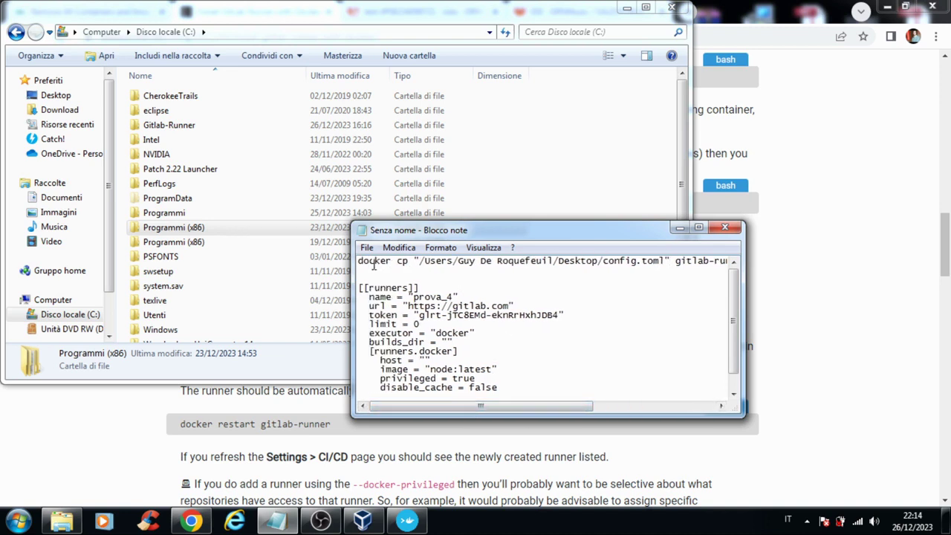
left_click_drag(419, 261, 479, 262)
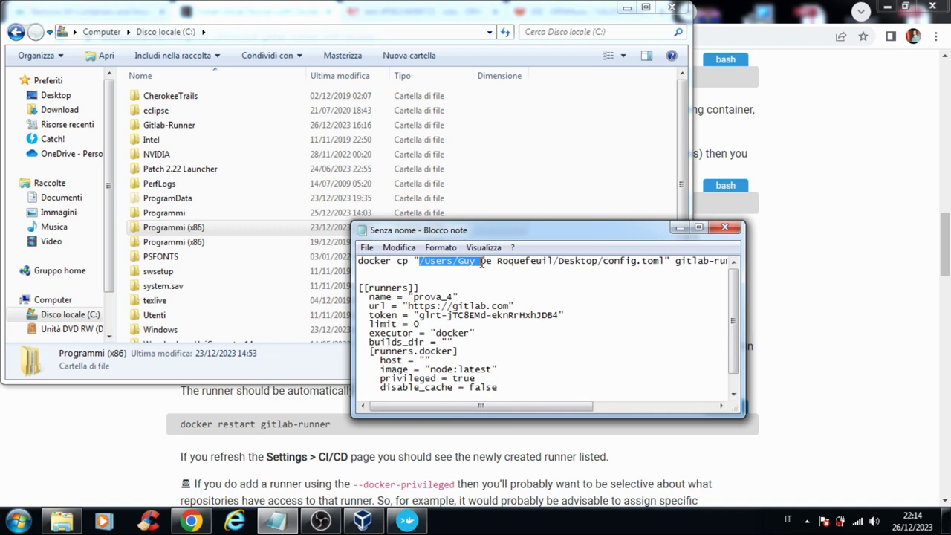
left_click_drag(563, 406, 631, 407)
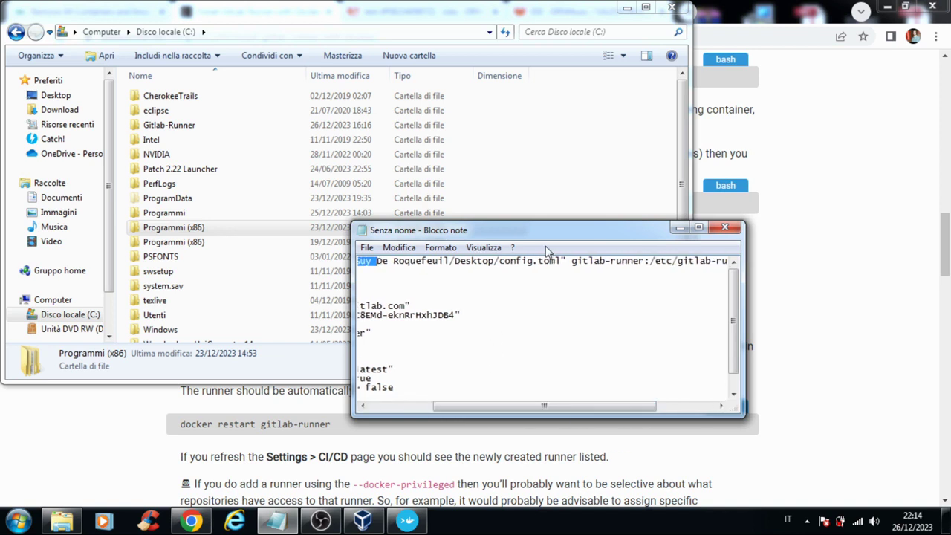
left_click(519, 261)
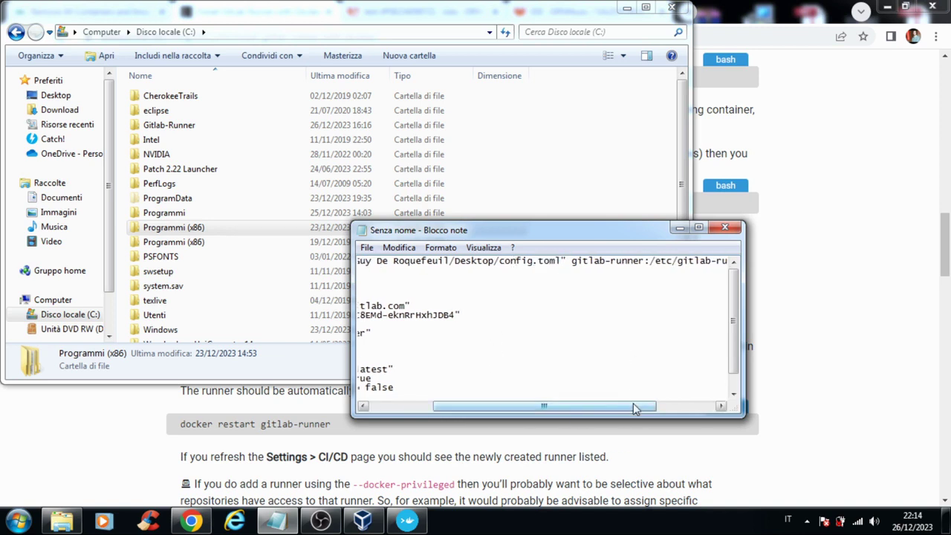
left_click_drag(633, 405, 665, 406)
left_click_drag(519, 261, 592, 262)
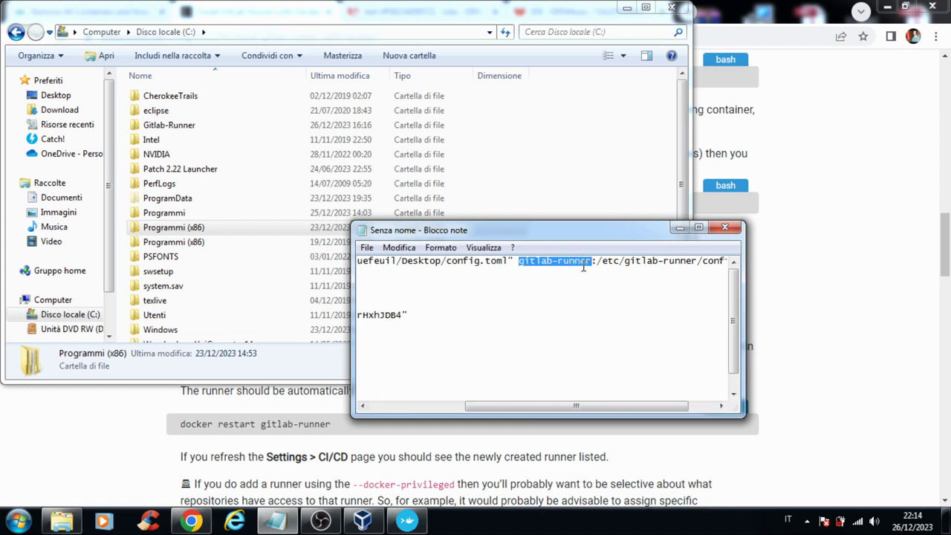
left_click_drag(635, 407, 662, 407)
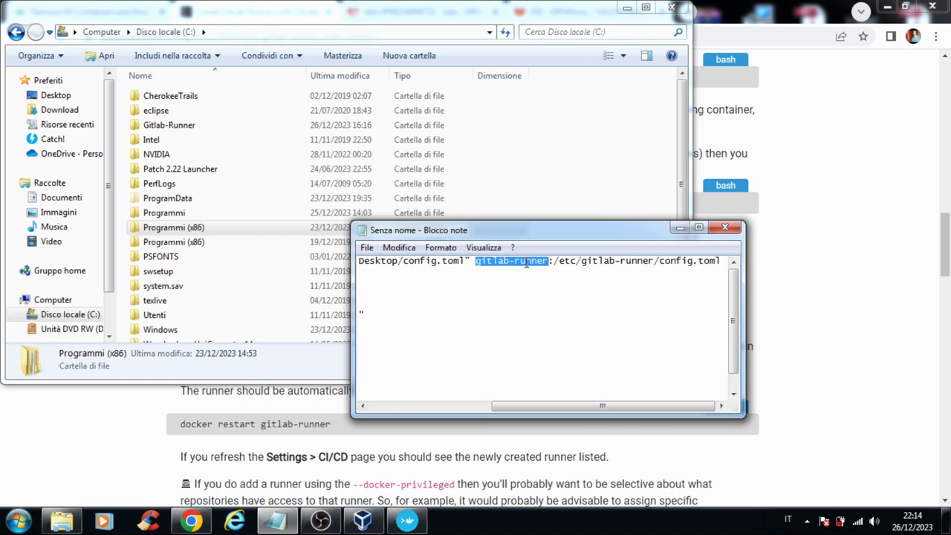
left_click_drag(548, 262, 561, 262)
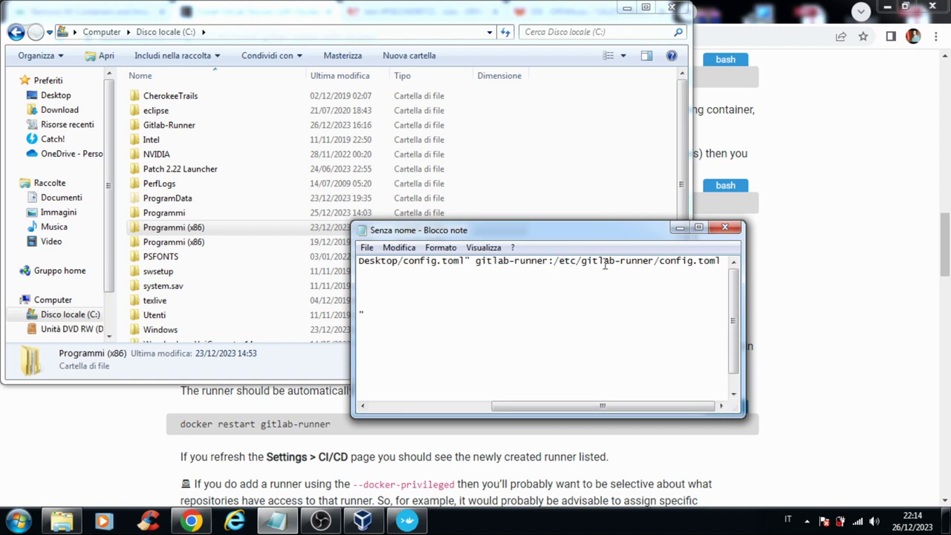
double_click(562, 261)
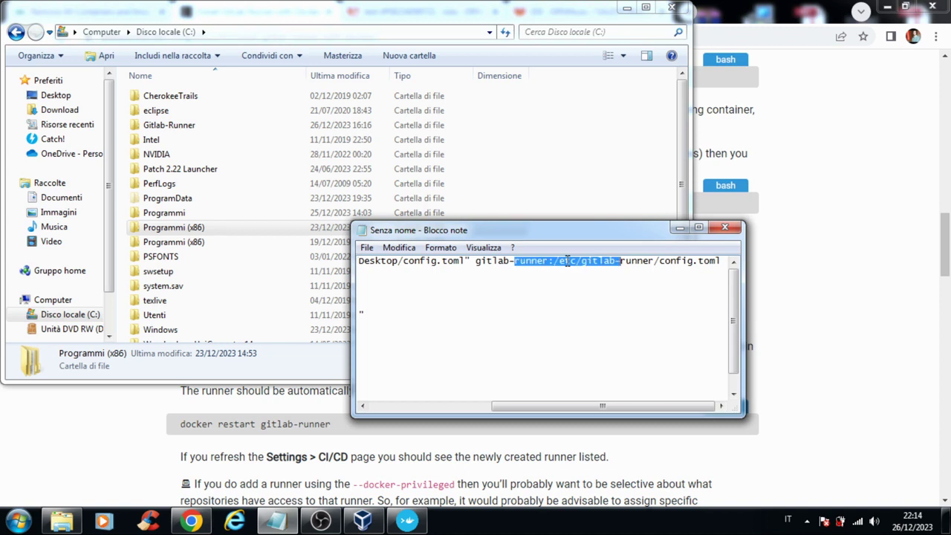
left_click(578, 264)
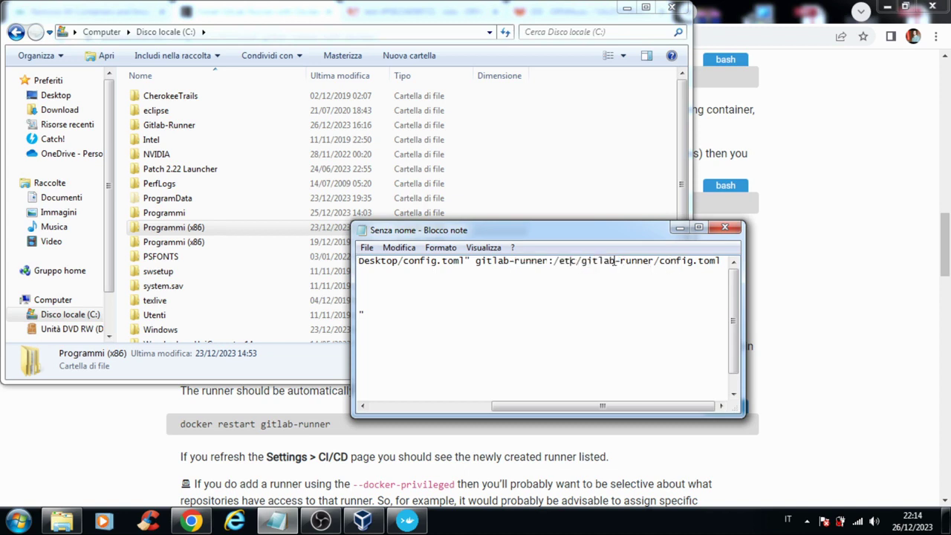
left_click(721, 261)
key("shift+Home")
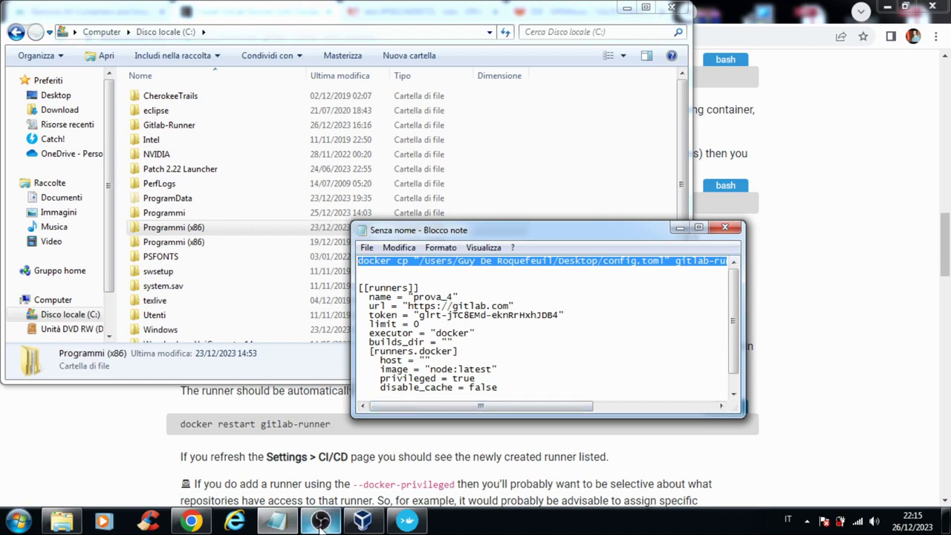
Exit the container shell in the MINGW64 terminal.
mouse_move(321, 523)
mouse_move(362, 520)
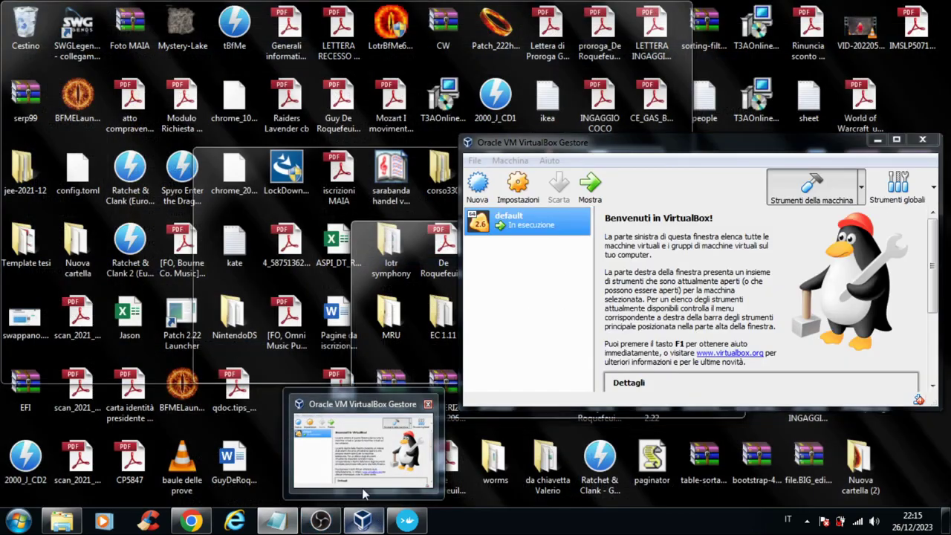
mouse_move(410, 512)
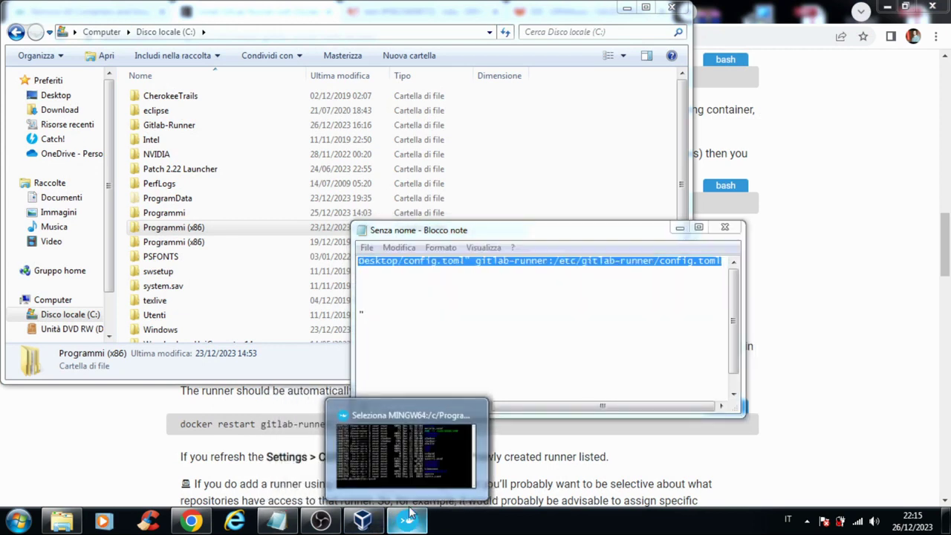
left_click(405, 453)
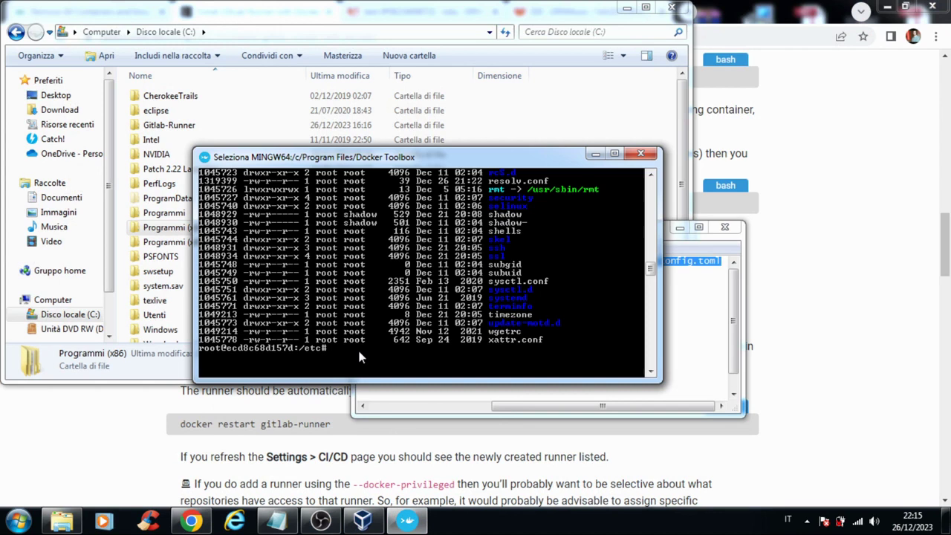
type("exit")
key("Return")
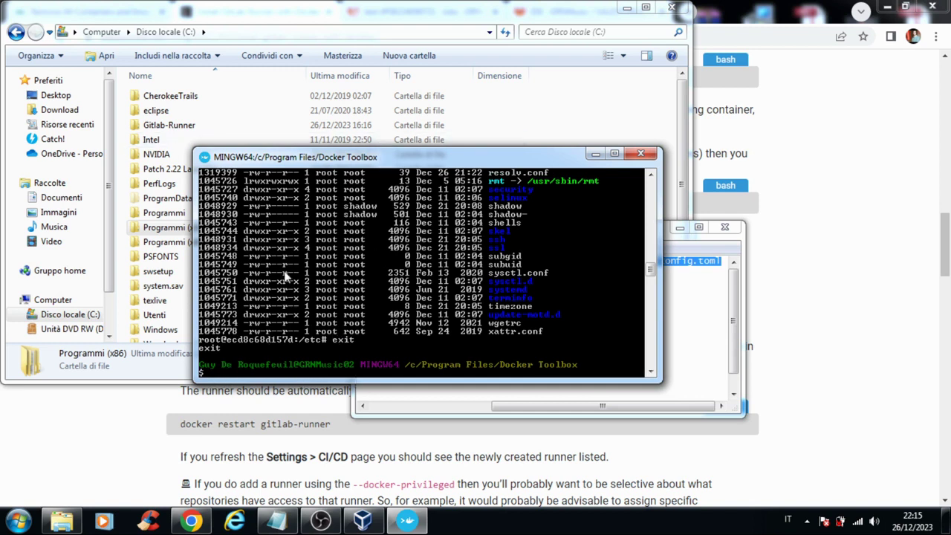
Paste and run the quoted docker cp command copying config.toml into gitlab-runner.
right_click(348, 159)
mouse_move(429, 266)
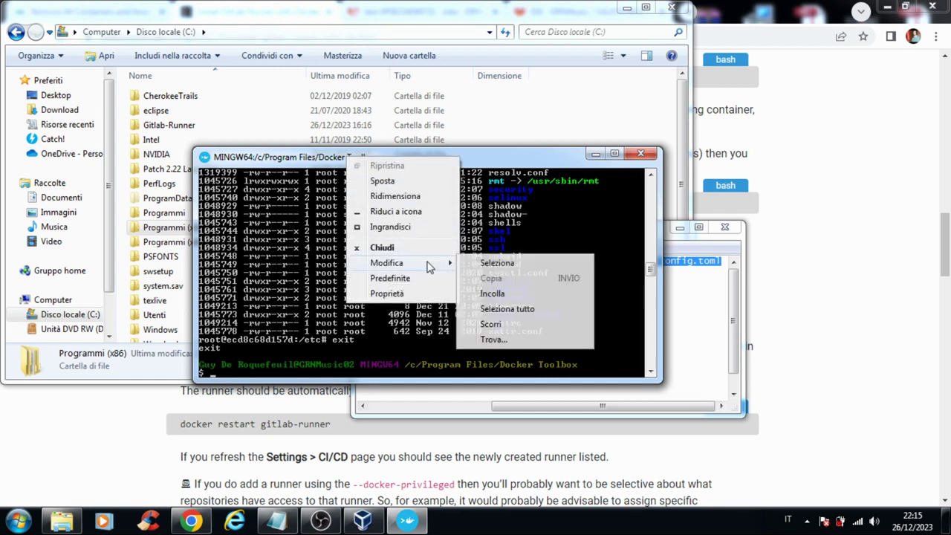
left_click(477, 294)
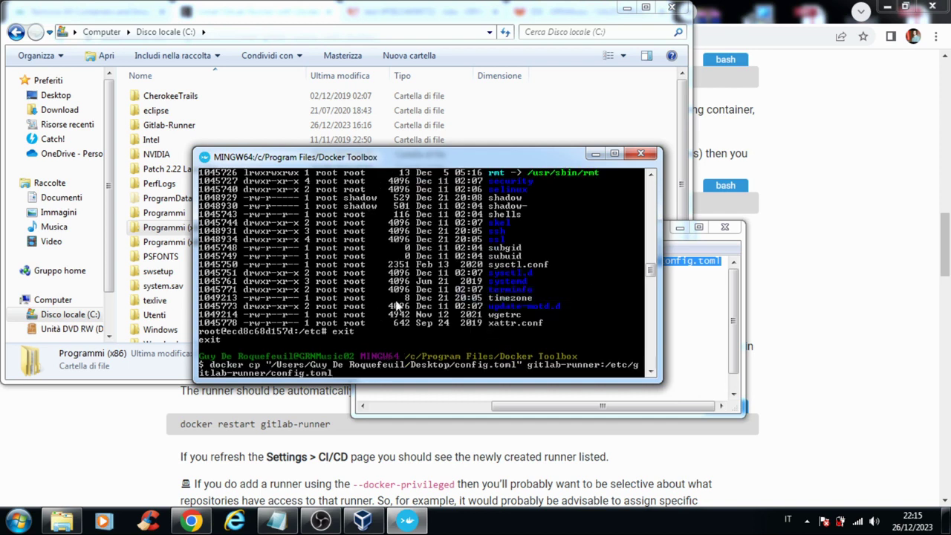
key("Return")
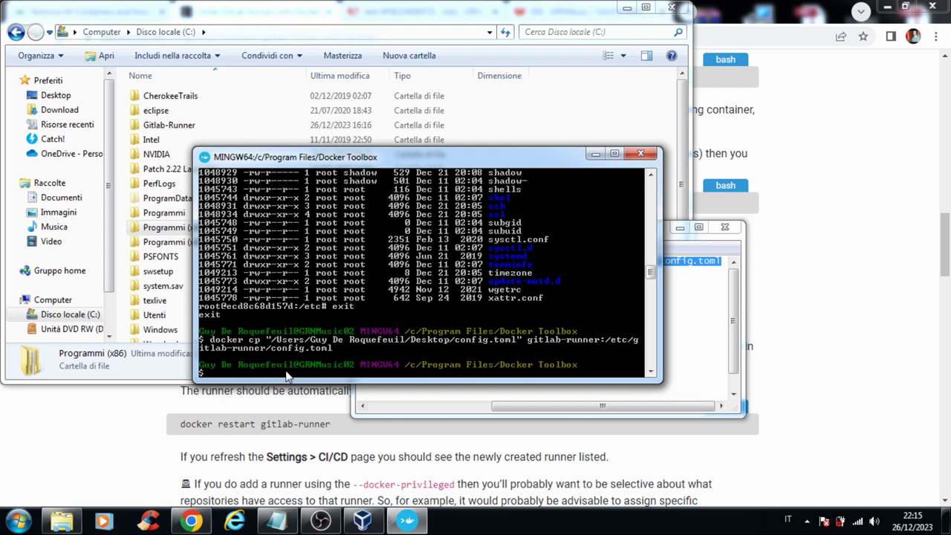
Restart the gitlab-runner container and confirm it is up with docker ps -a.
type("docker restart")
type(" gitlab-runner")
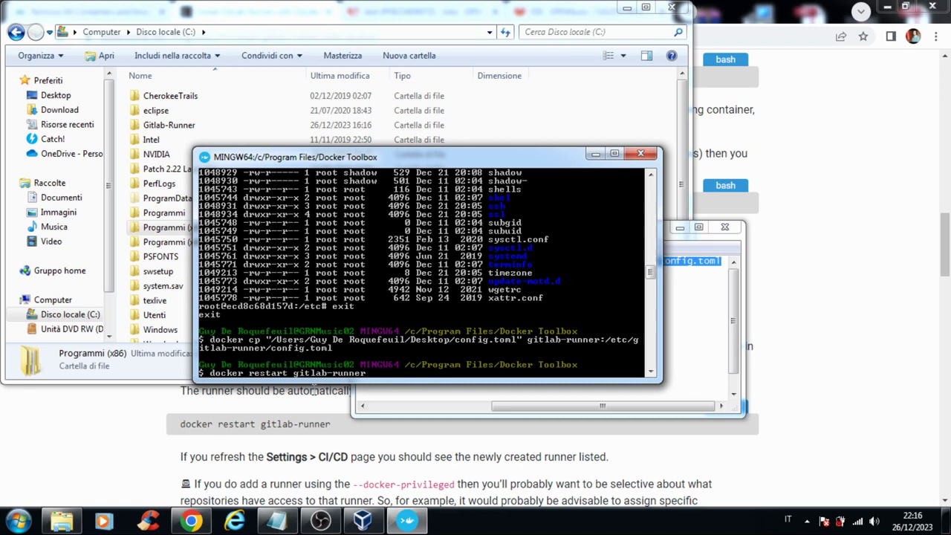
key("Return")
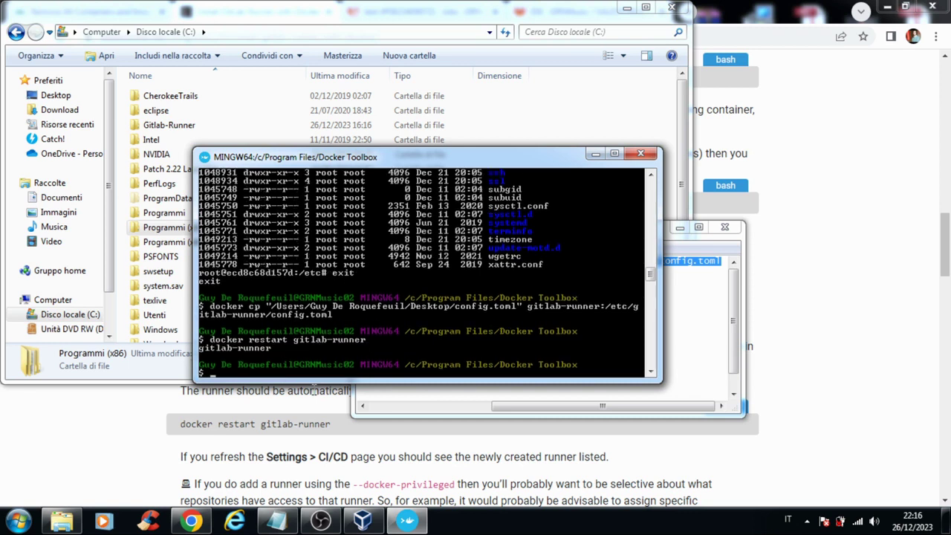
key("Up")
key("Up")
key("Up")
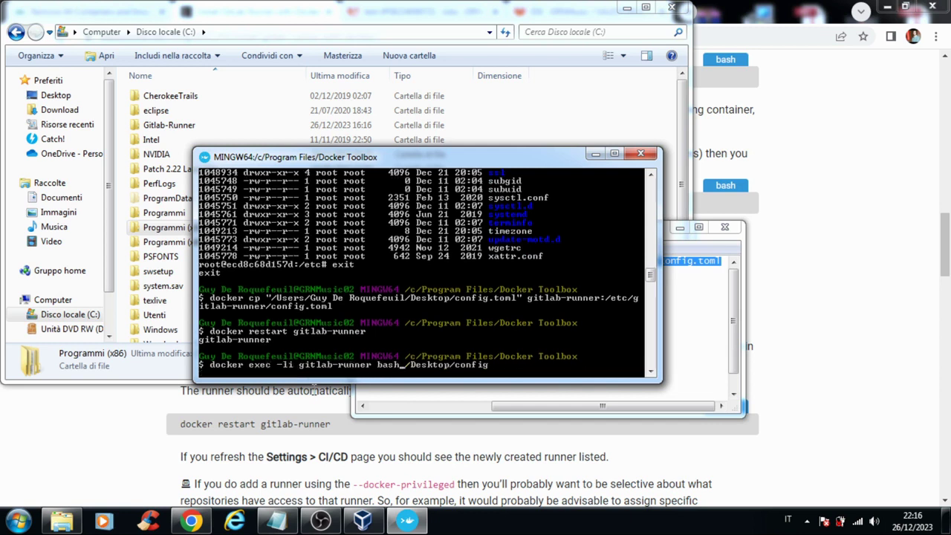
key("Up")
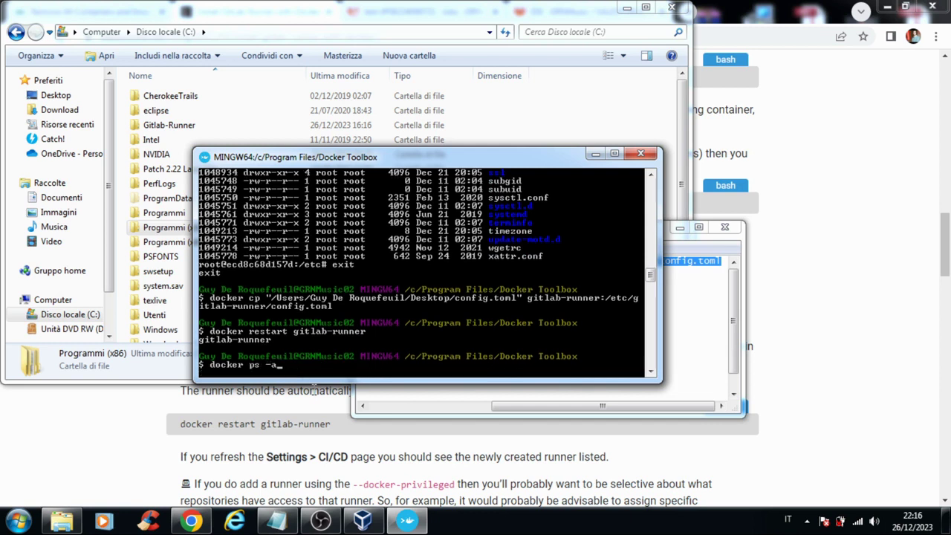
key("Return")
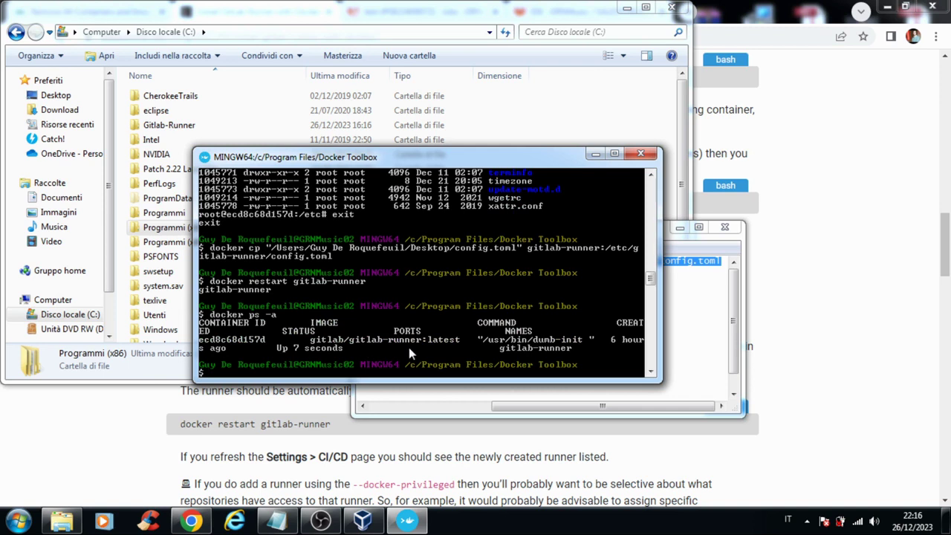
Start the runner with docker exec -it gitlab-runner gitlab-runner run.
type("docker exec ")
type("-it ")
type("gitlab-runner gitlab-runner")
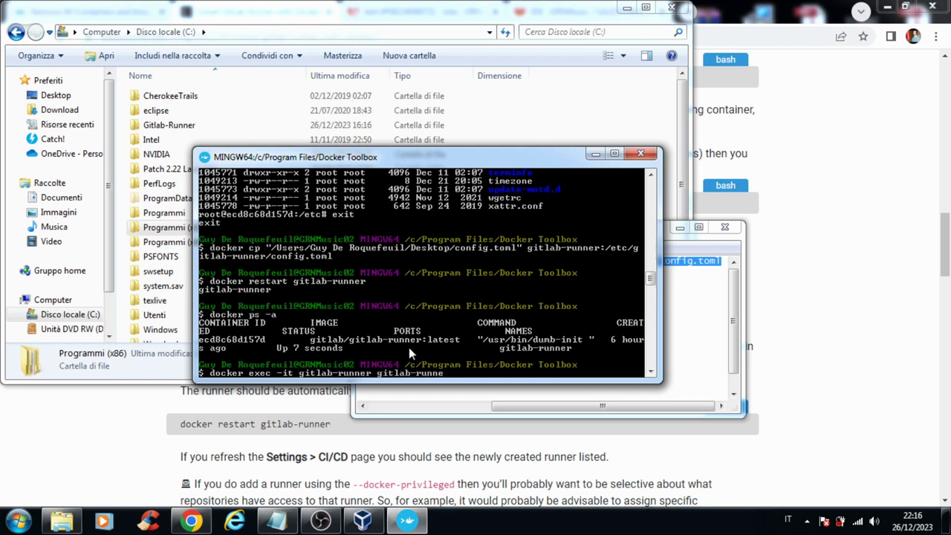
type(" run")
key("Return")
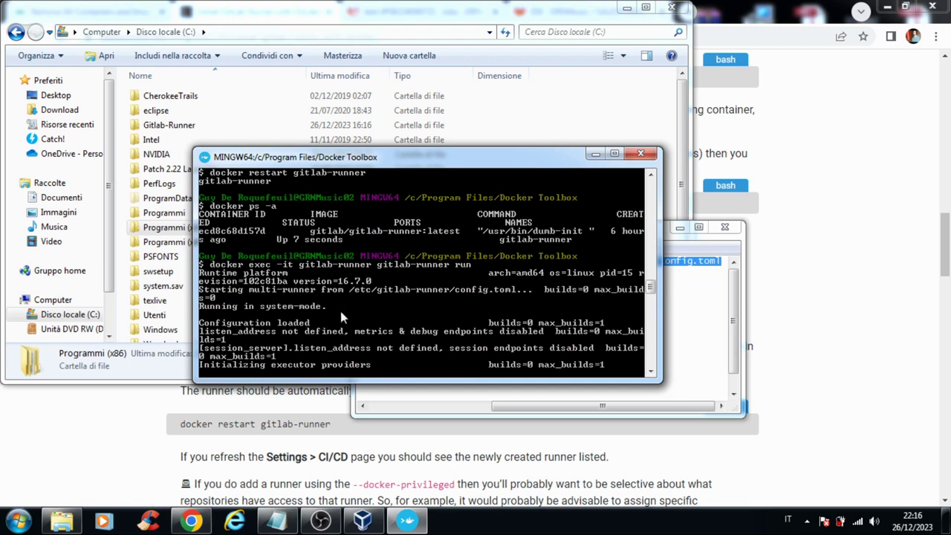
left_click(672, 8)
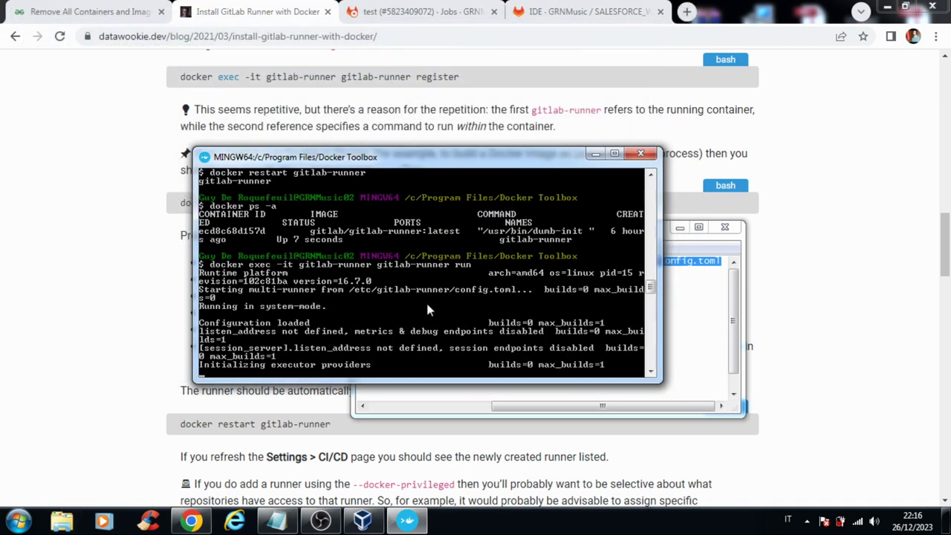
left_click(420, 12)
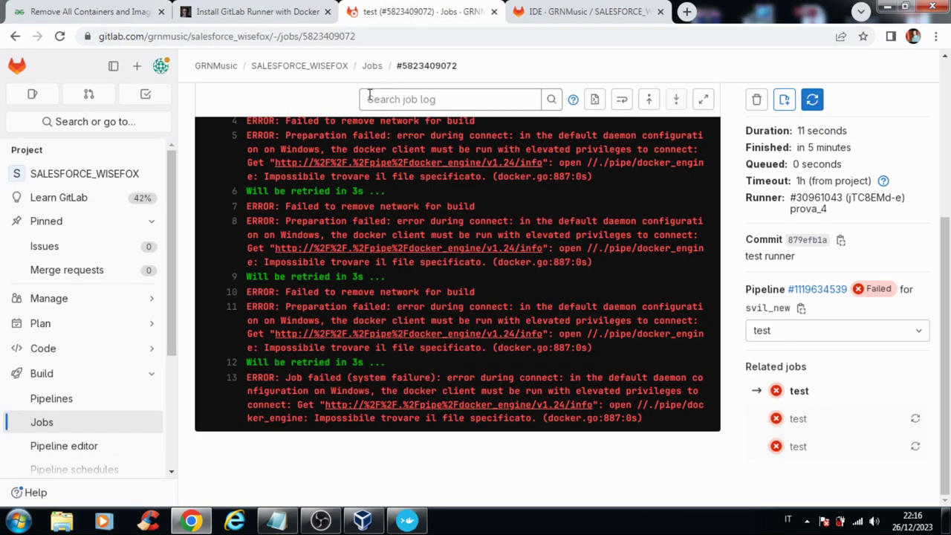
left_click(813, 106)
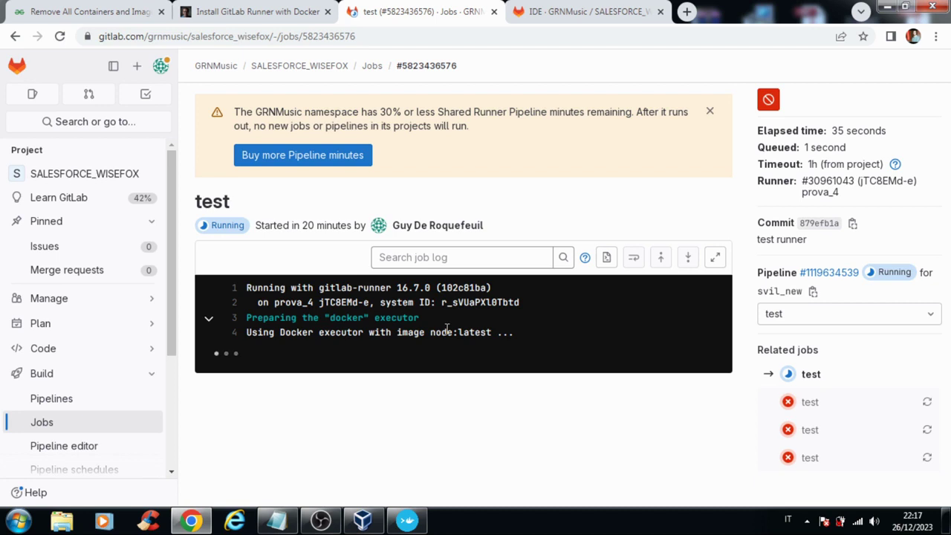
left_click(253, 11)
scroll(570, 208, "up", 4)
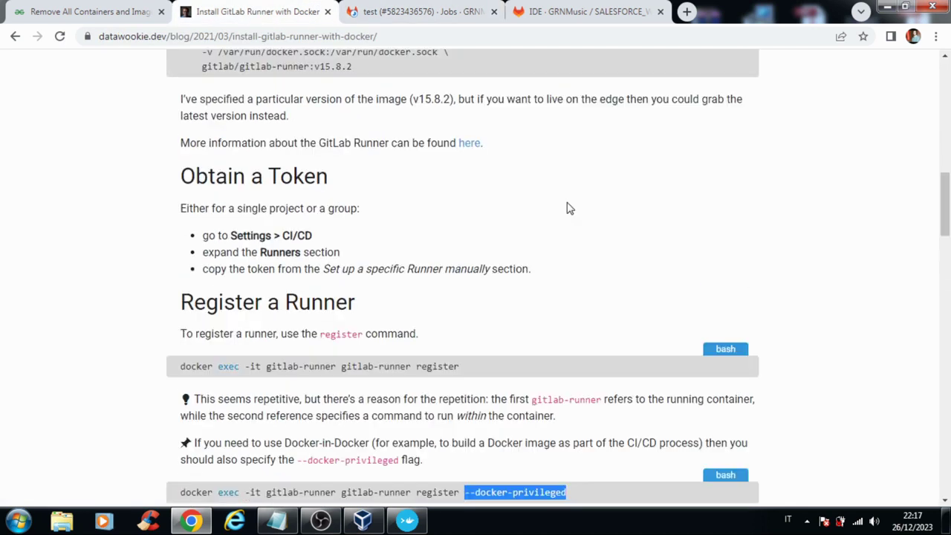
scroll(570, 208, "up", 3)
left_click_drag(357, 235, 453, 234)
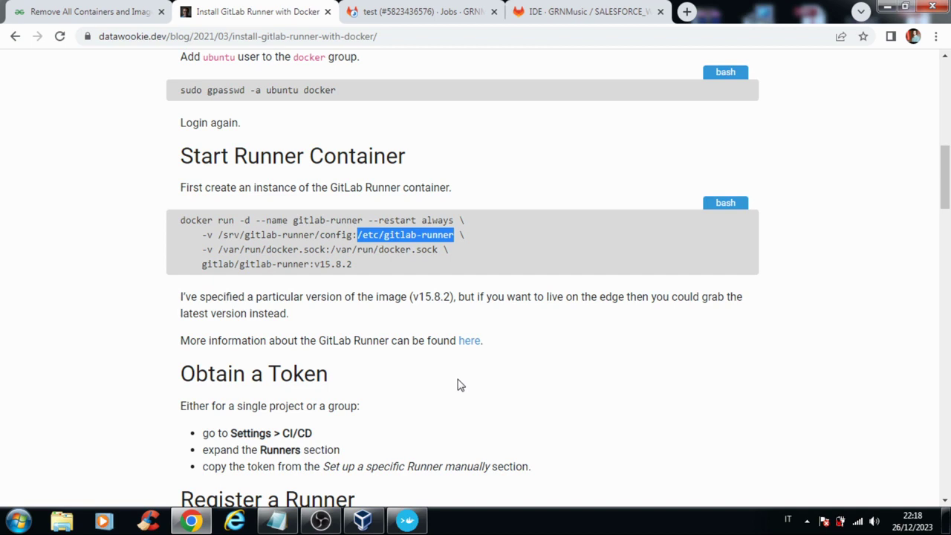
left_click(437, 15)
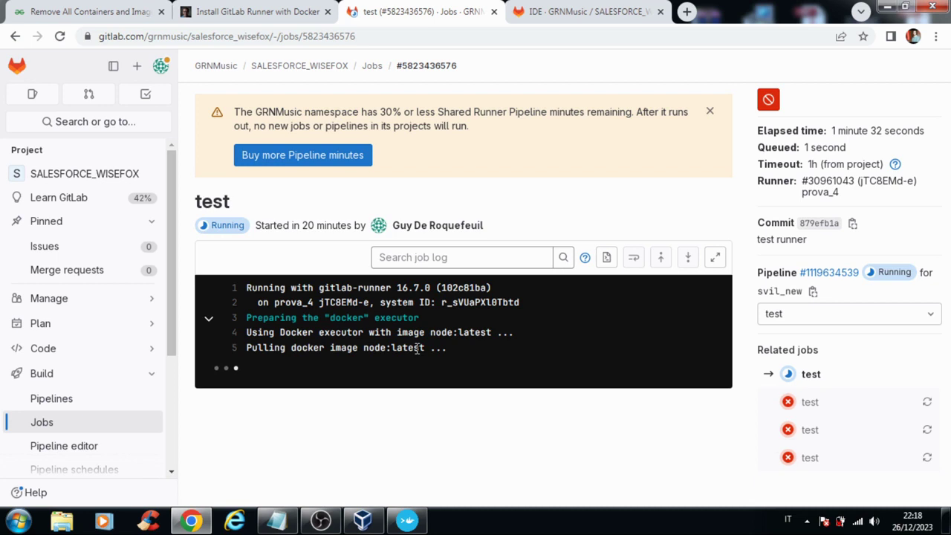
Cancel the running test job and bring up the GeeksforGeeks article on removing Docker containers and images.
left_click(768, 102)
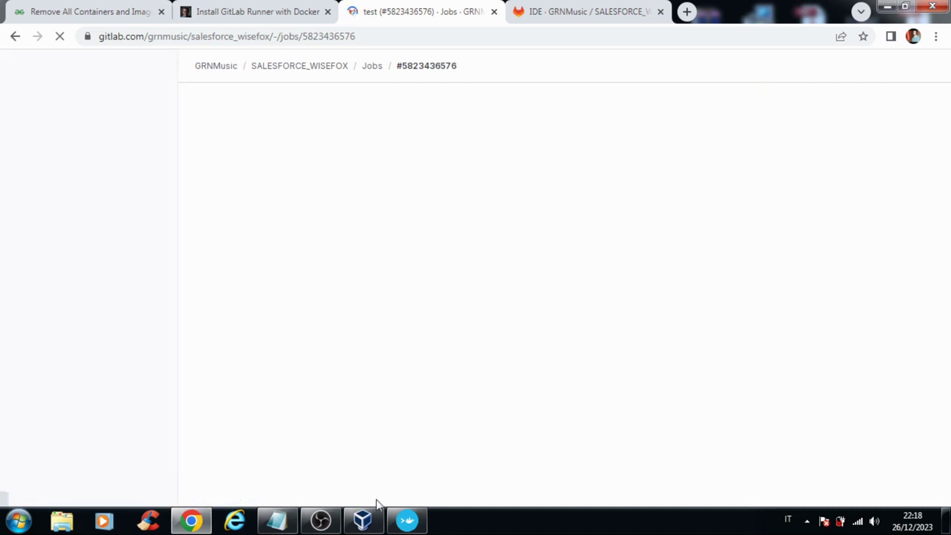
left_click(116, 17)
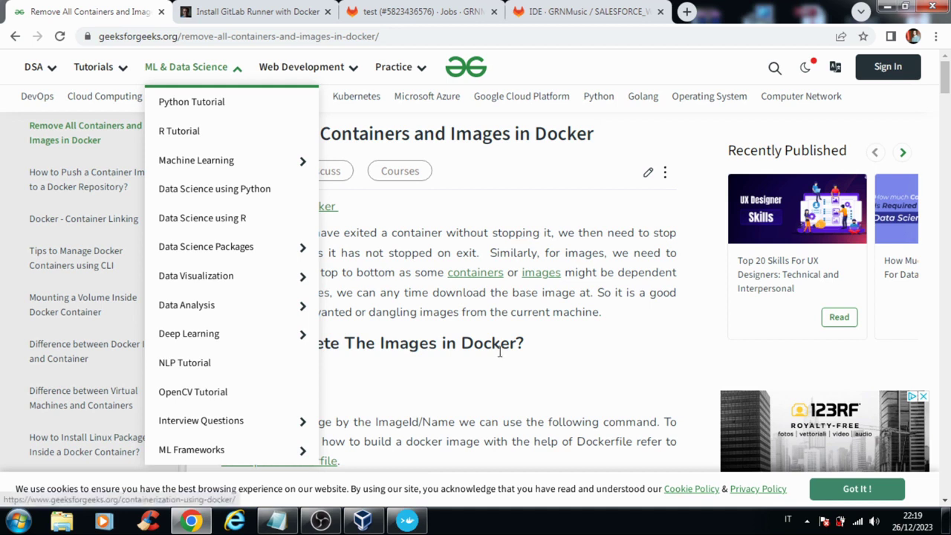
Review the runner log's 403 Forbidden node:latest pull failure, then launch a new Docker Quickstart Terminal.
left_click(421, 520)
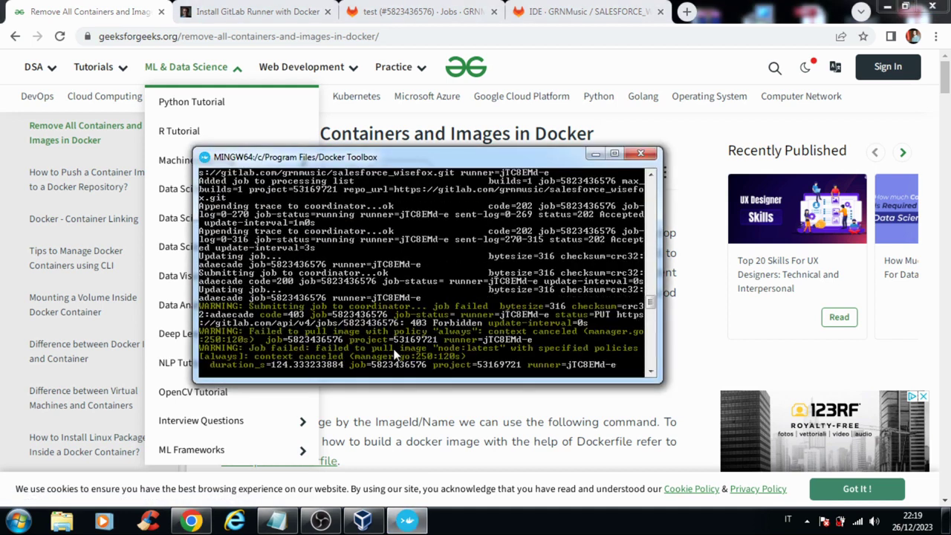
scroll(393, 355, "down", 5)
scroll(394, 354, "up", 3)
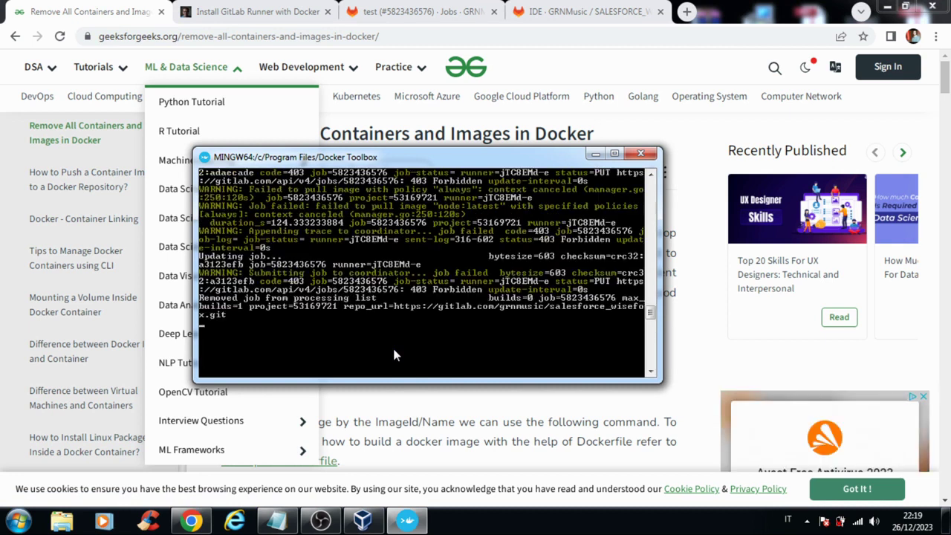
scroll(386, 334, "up", 9)
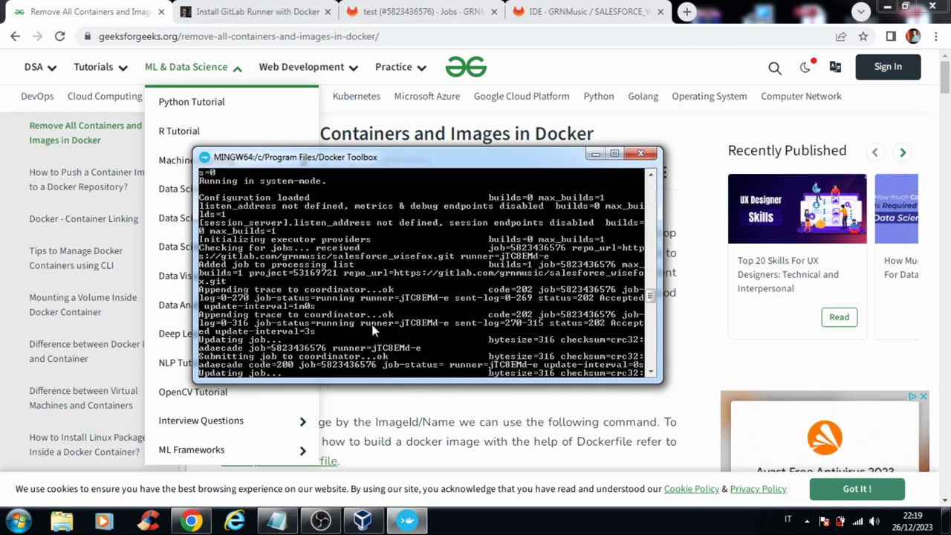
scroll(375, 318, "down", 5)
scroll(375, 318, "down", 3)
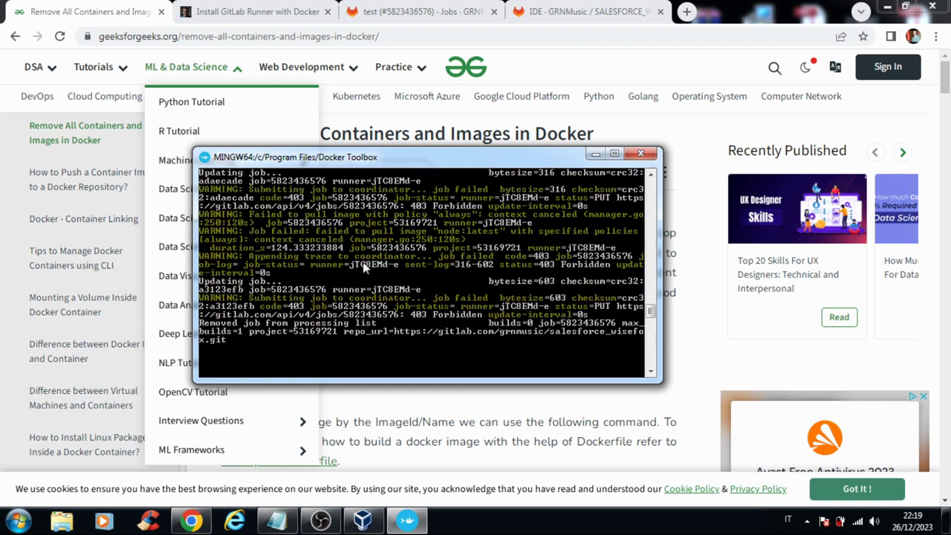
left_click(29, 516)
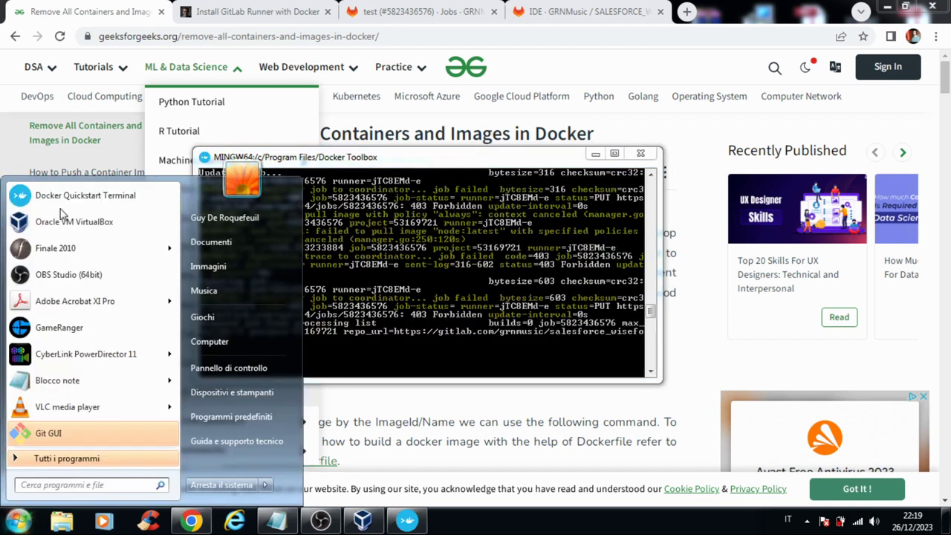
left_click(74, 195)
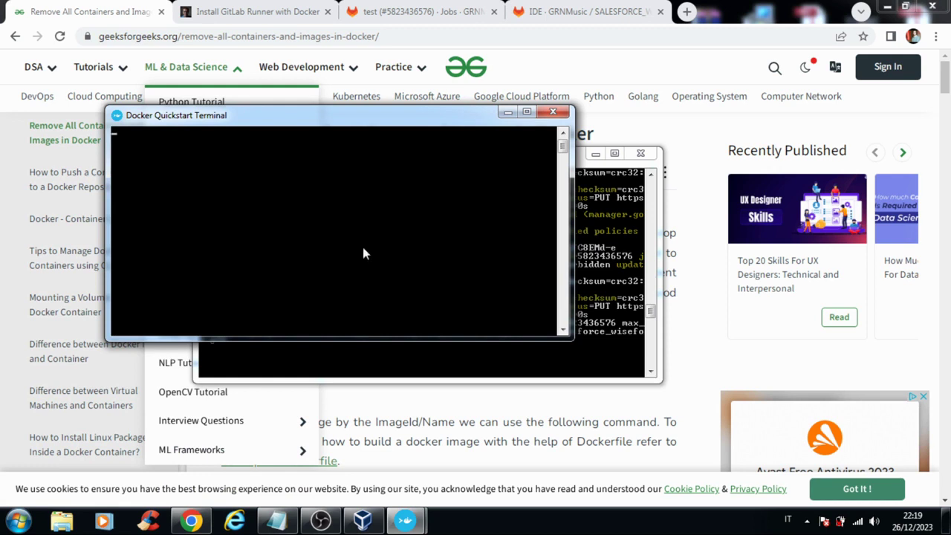
Close VirtualBox Manager, run docker images to list the gitlab-runner images, and launch Oracle VM VirtualBox.
mouse_move(369, 524)
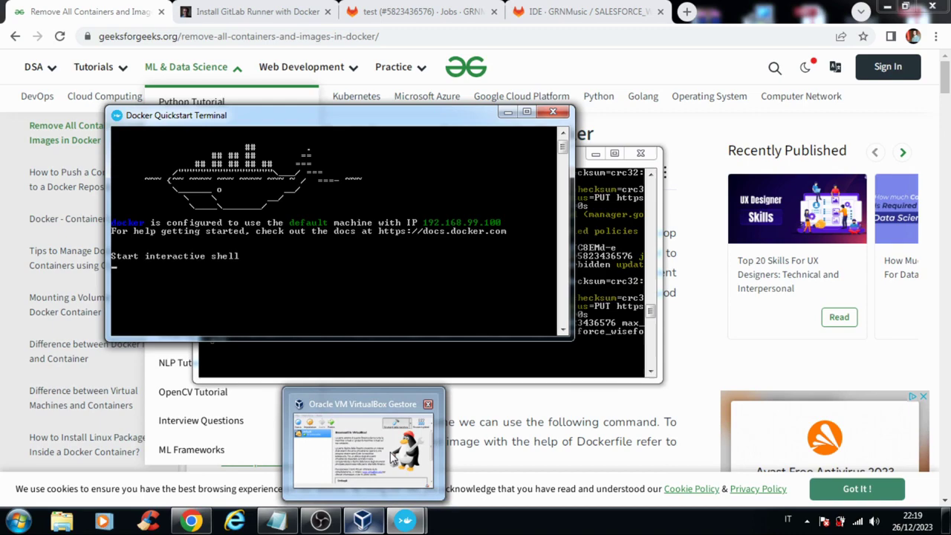
mouse_move(364, 438)
left_click(922, 139)
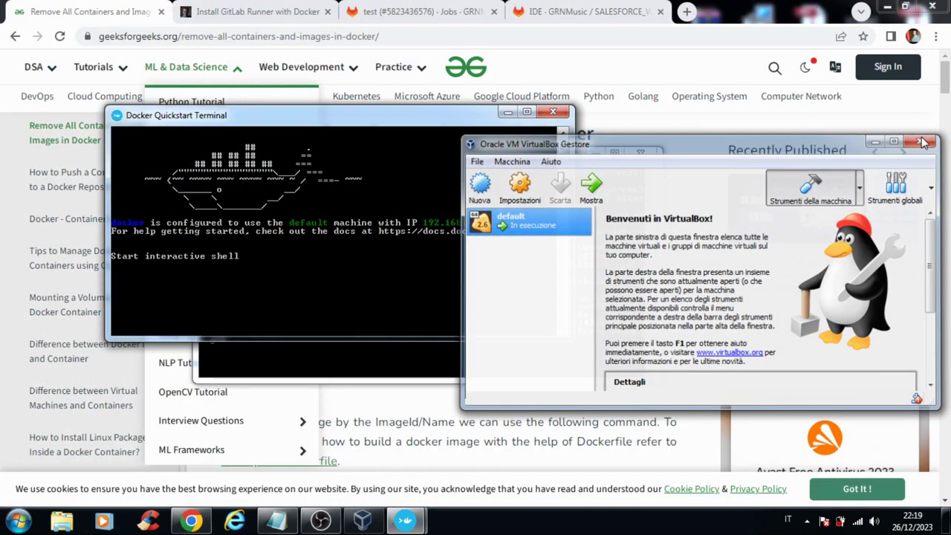
type("docker images")
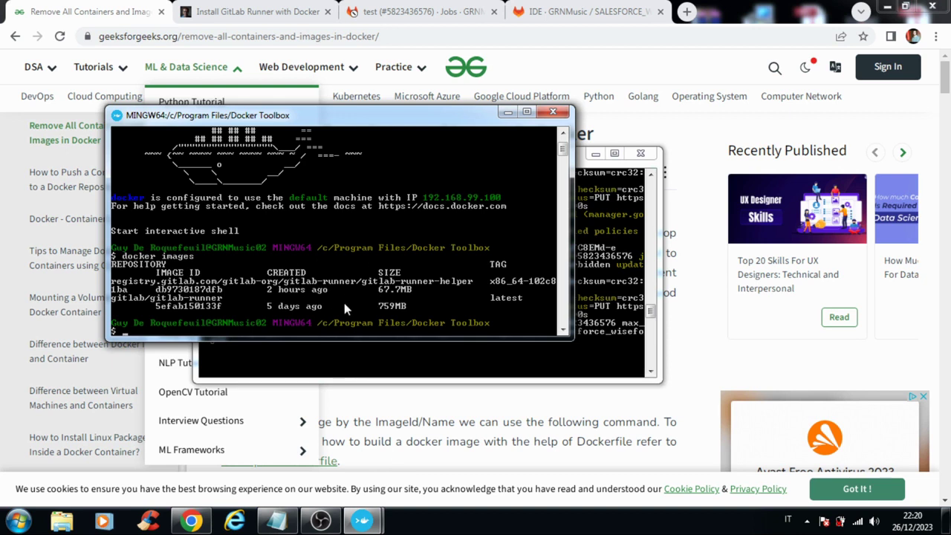
left_click(18, 520)
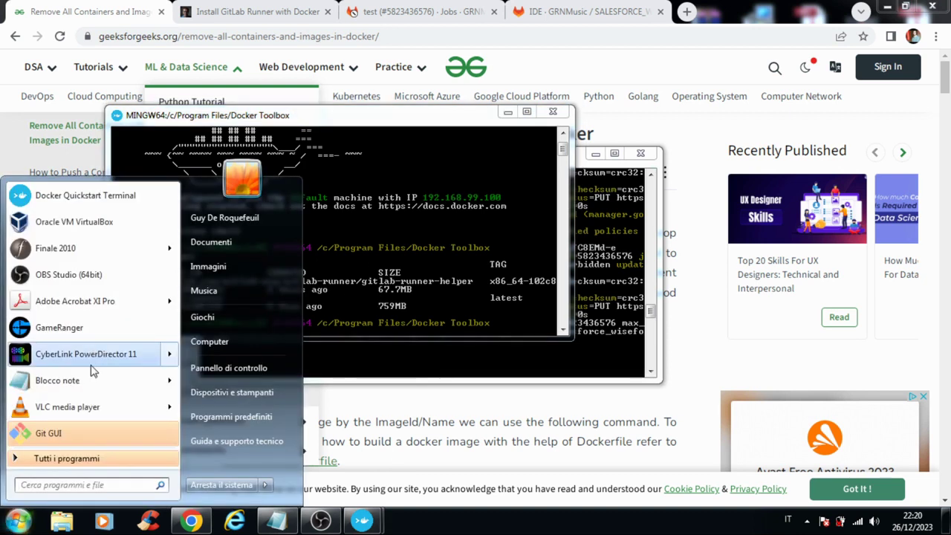
left_click(75, 221)
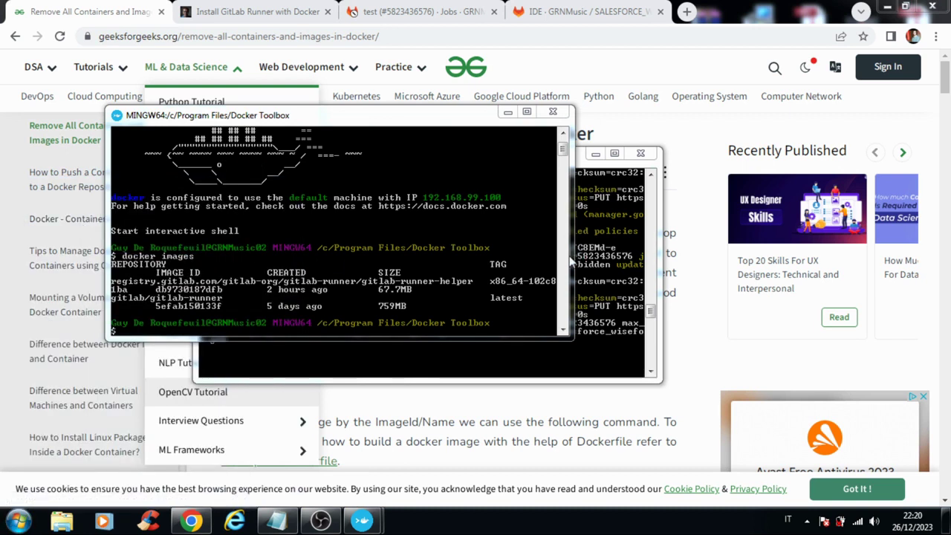
Power off the 'default' Docker virtual machine in VirtualBox.
right_click(532, 225)
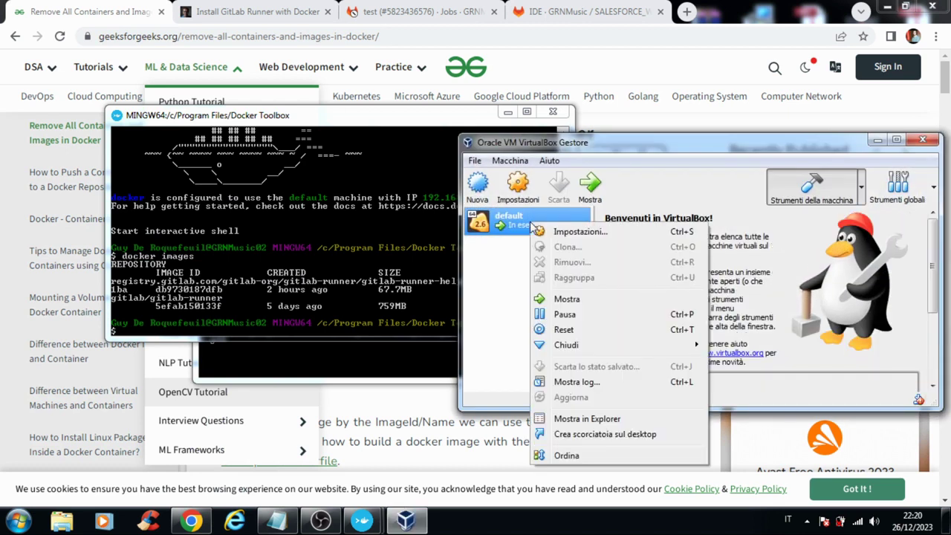
mouse_move(578, 344)
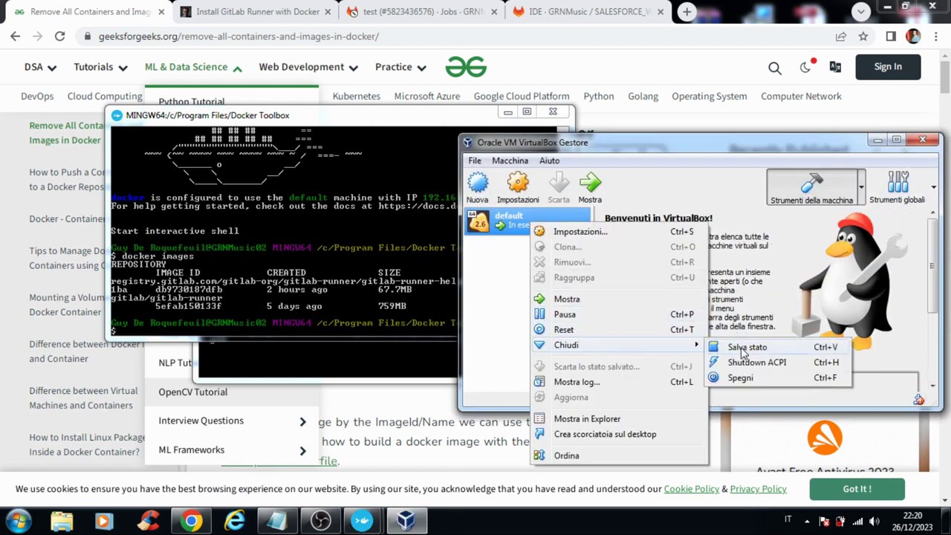
left_click(738, 378)
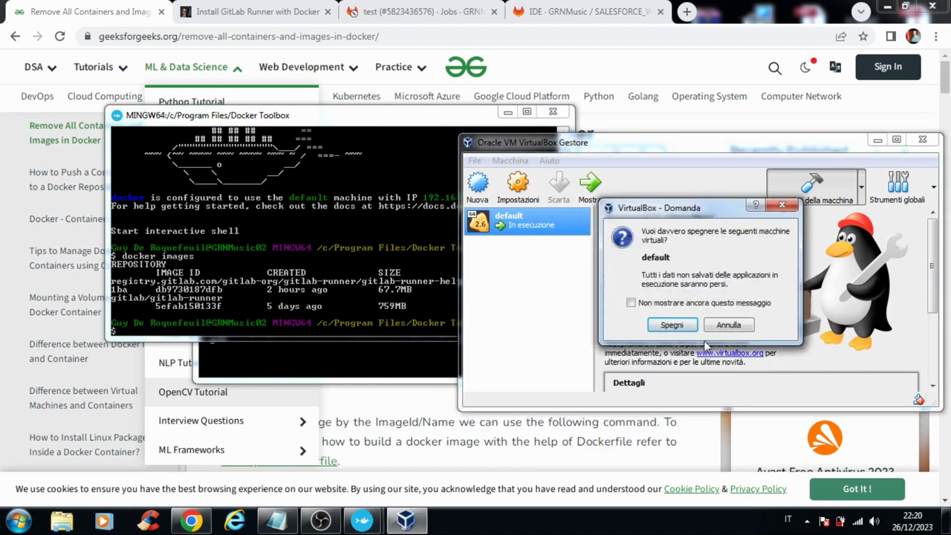
left_click(673, 324)
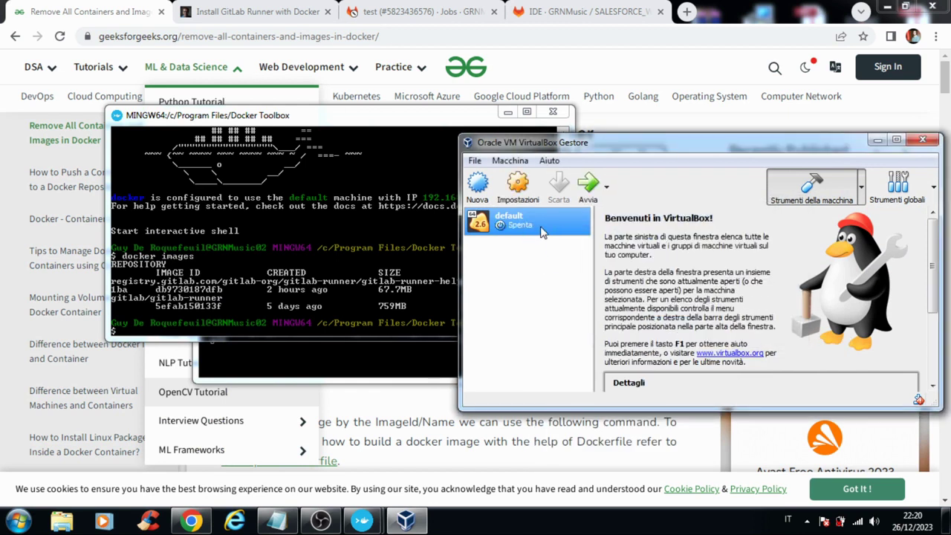
Start the 'default' machine headless (Avvio senza finestra) and close the old Docker Toolbox terminal.
right_click(542, 233)
mouse_move(658, 306)
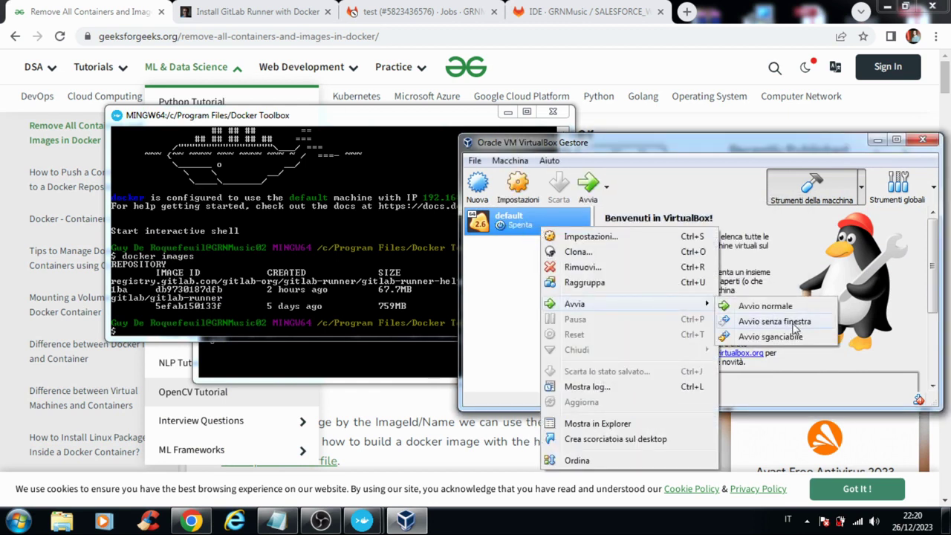
left_click(793, 324)
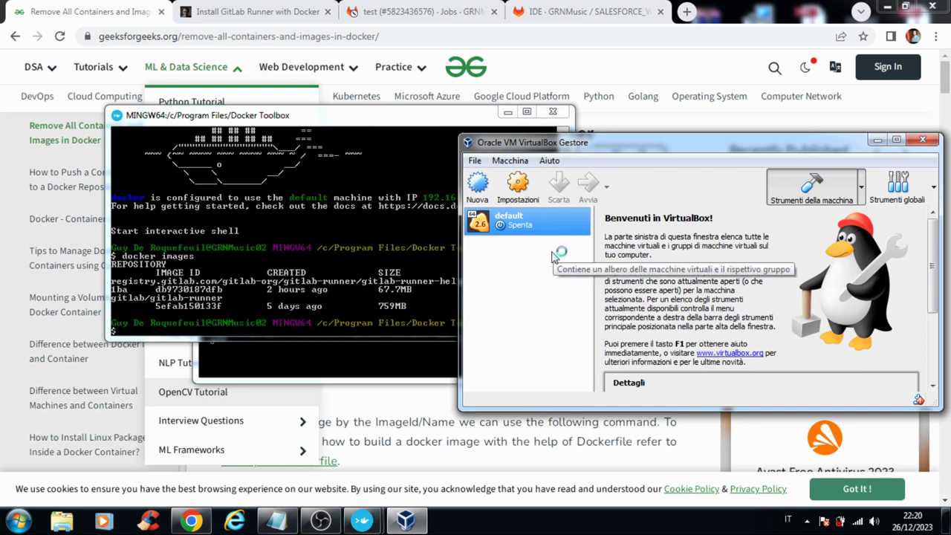
left_click(554, 112)
left_click(441, 161)
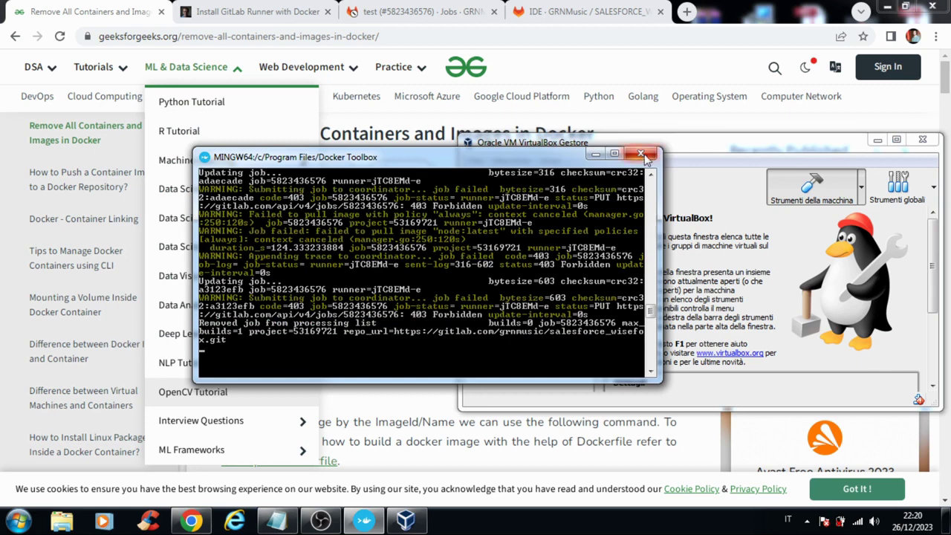
Close the runner log window and relaunch Docker Quickstart Terminal, replacing the one stuck waiting for an IP.
left_click(640, 153)
left_click(18, 520)
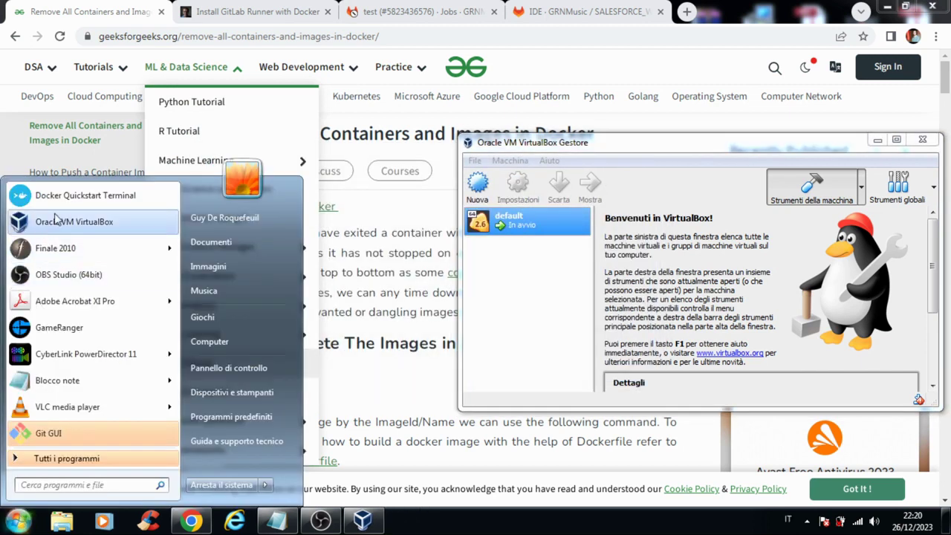
left_click(67, 195)
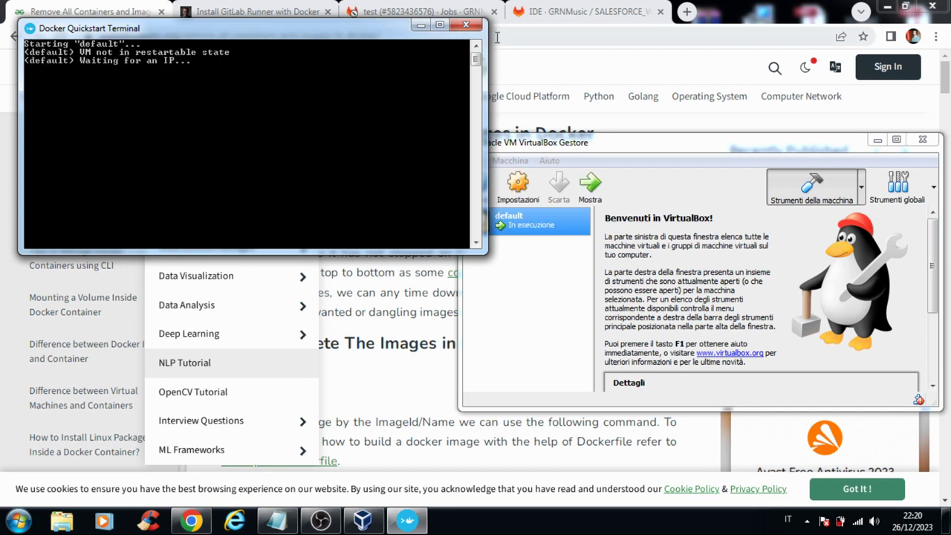
left_click(465, 25)
left_click(20, 518)
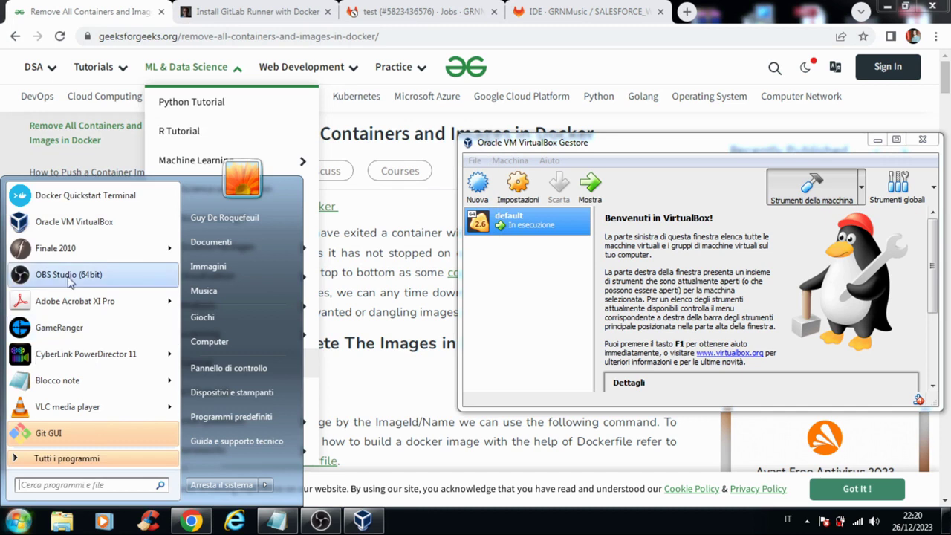
left_click(82, 191)
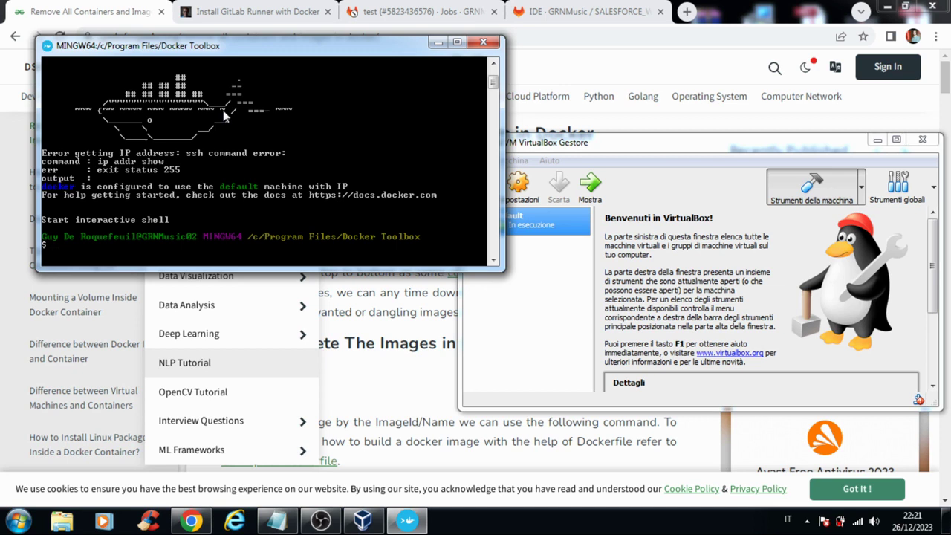
Run docker restart gitlab-runner, check containers with docker ps -a, and rerun the restart until it succeeds.
left_click(277, 521)
left_click(214, 258)
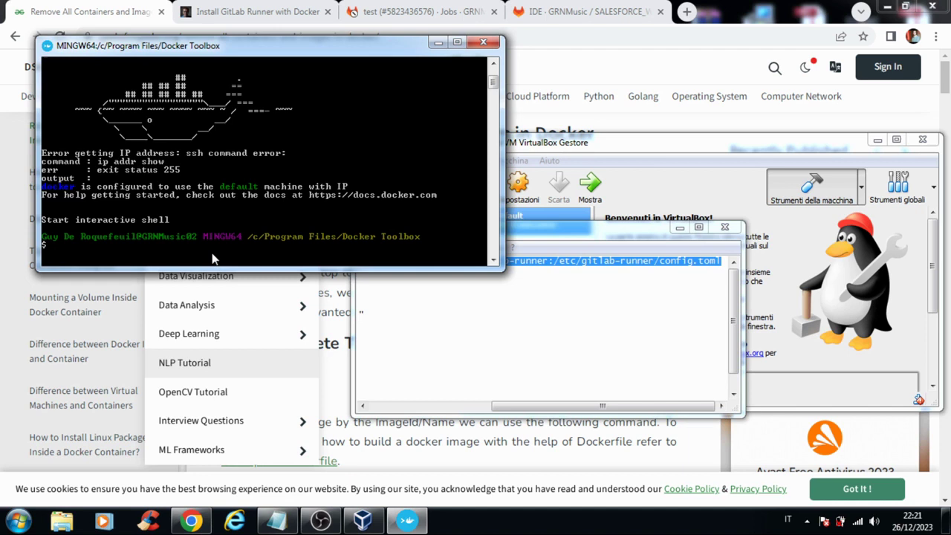
type("docker restart ")
type("gitlab-runner")
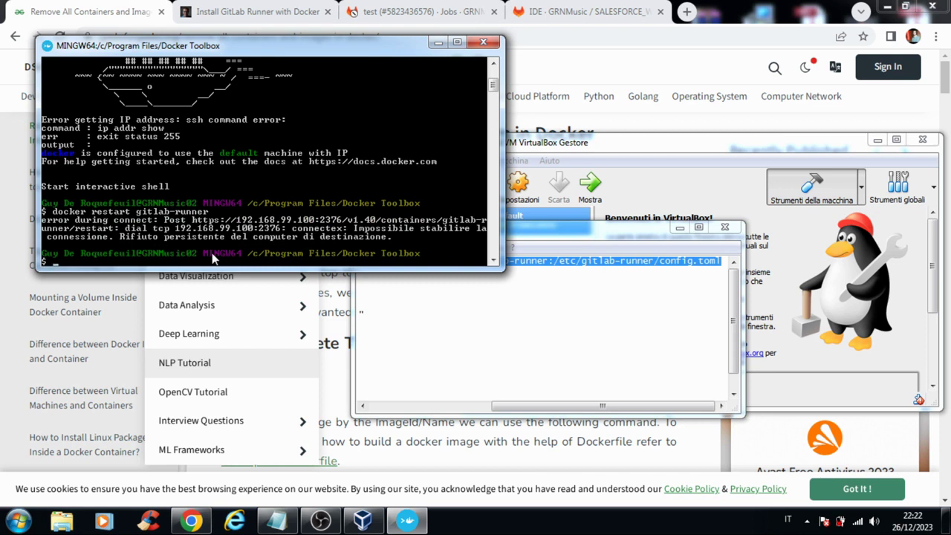
key("Up")
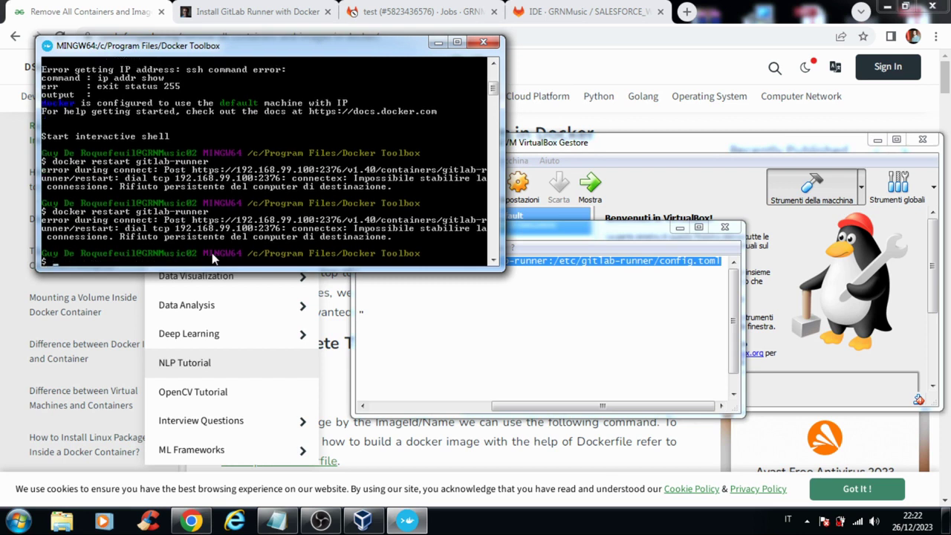
key("Up")
key("Up")
key("Up")
key("Up")
key("Up")
key("Up")
key("Up")
key("Up")
key("Up")
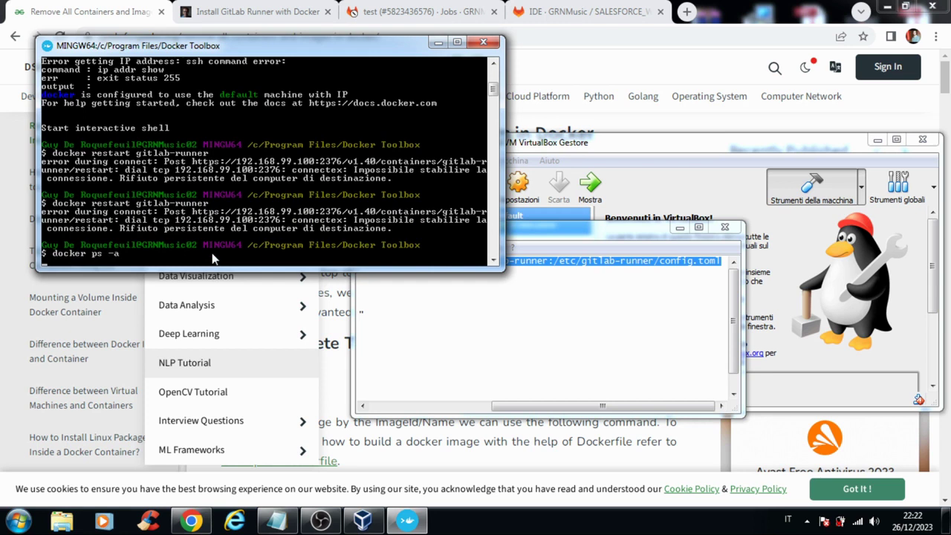
key("Return")
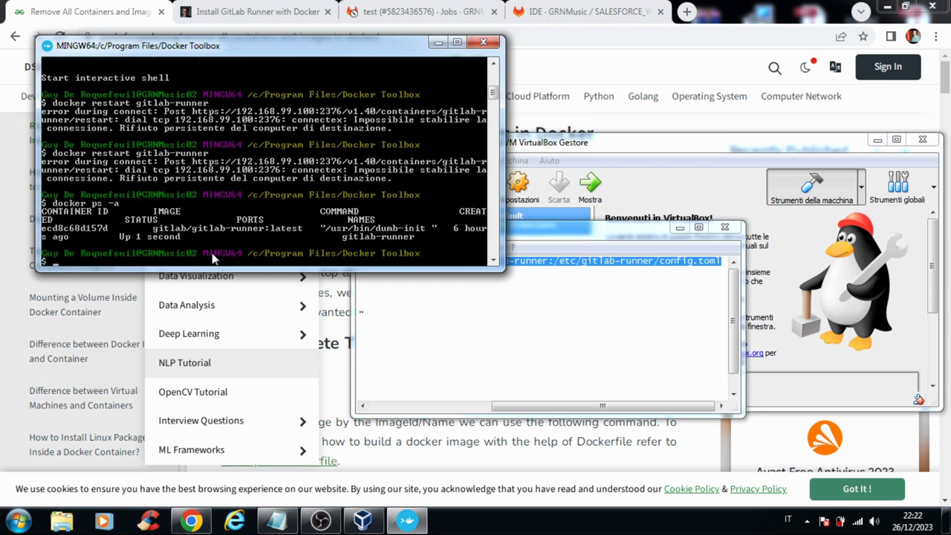
key("Up")
key("Up")
key("Return")
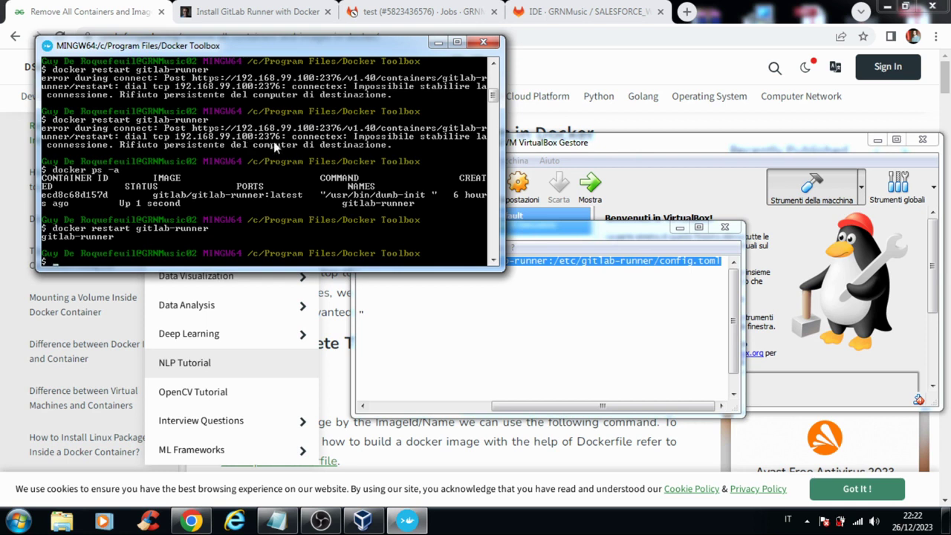
Copy the docker cp line from the notes and run it to put config.toml into gitlab-runner.
left_click(557, 261)
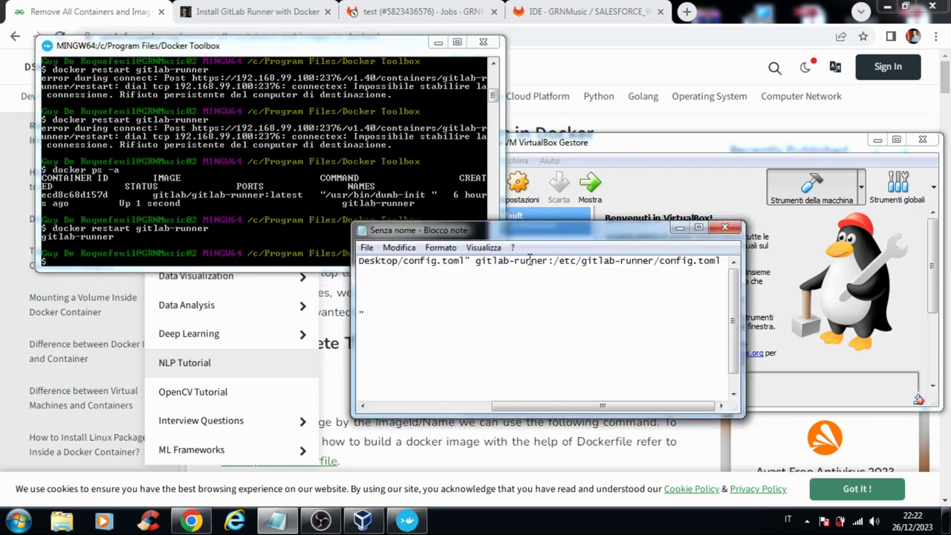
key("ctrl+a")
key("ctrl+Home")
left_click_drag(358, 260, 377, 261)
key("shift+End")
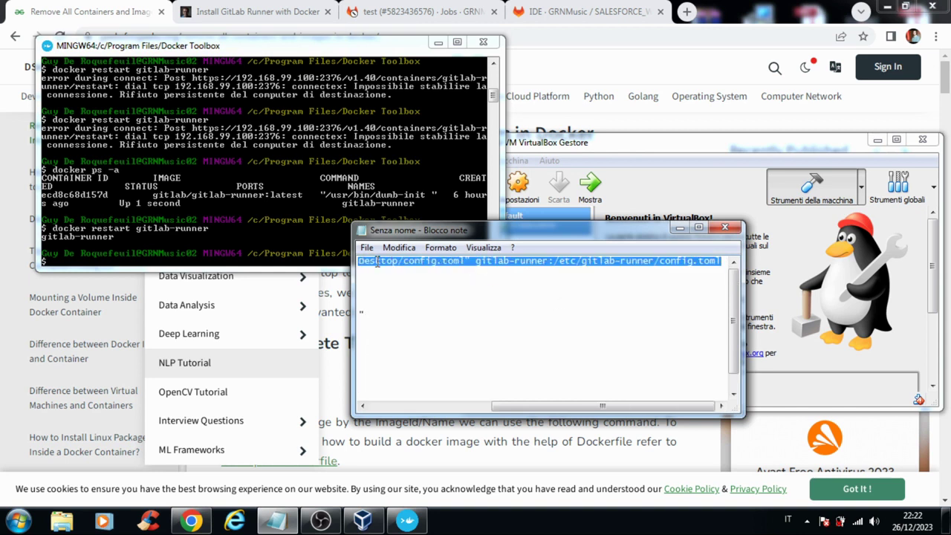
left_click(416, 405)
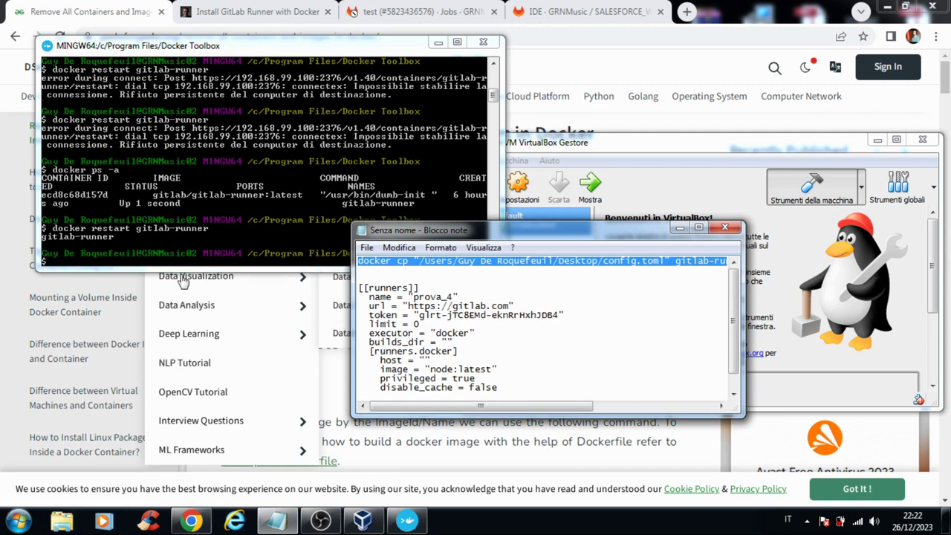
key("ctrl+c")
left_click(178, 262)
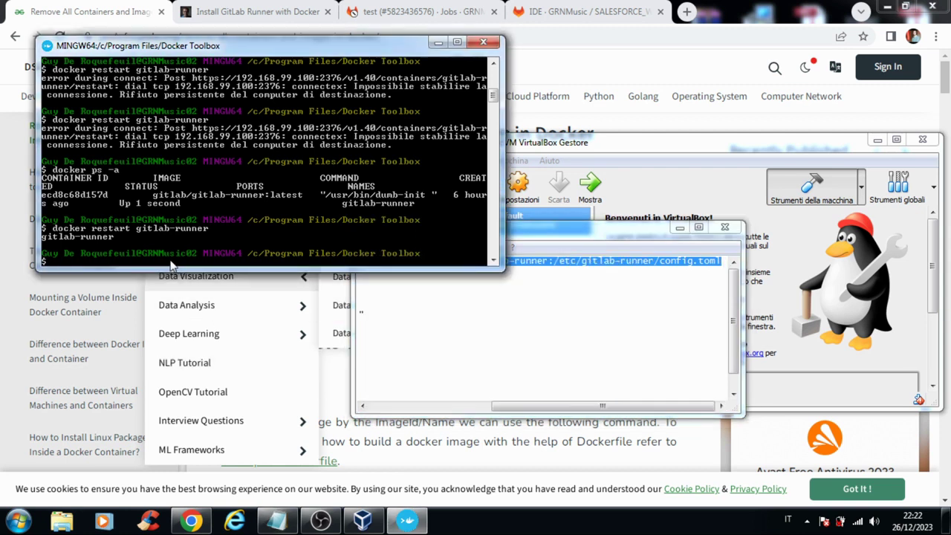
right_click(299, 42)
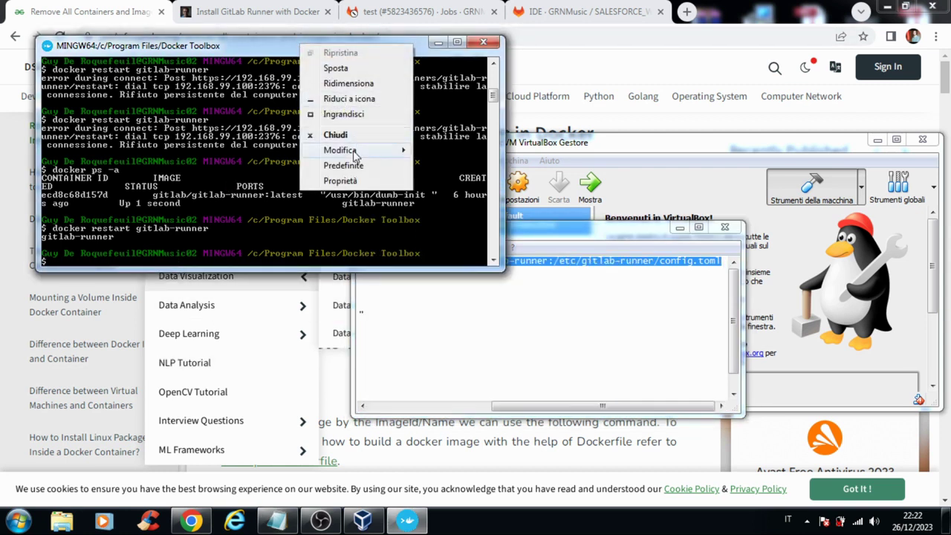
mouse_move(355, 151)
left_click(440, 182)
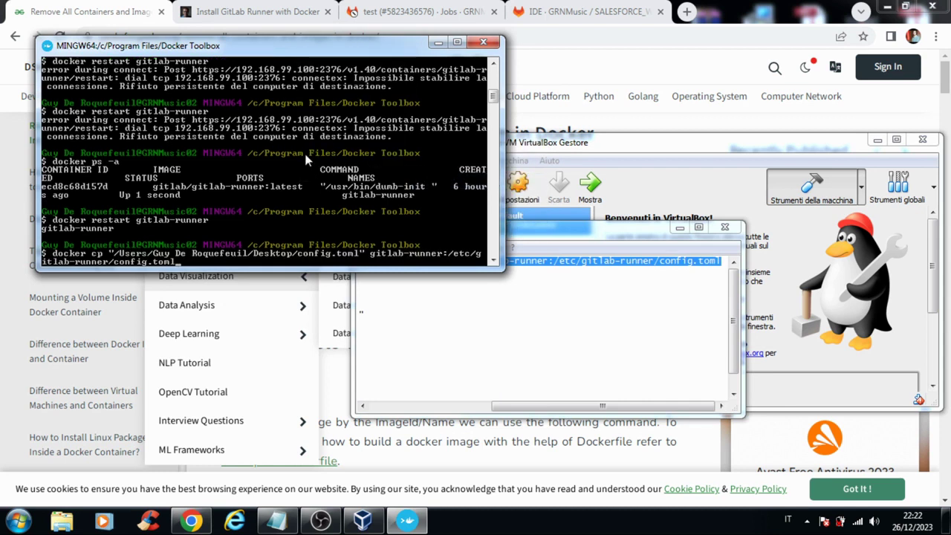
key("Return")
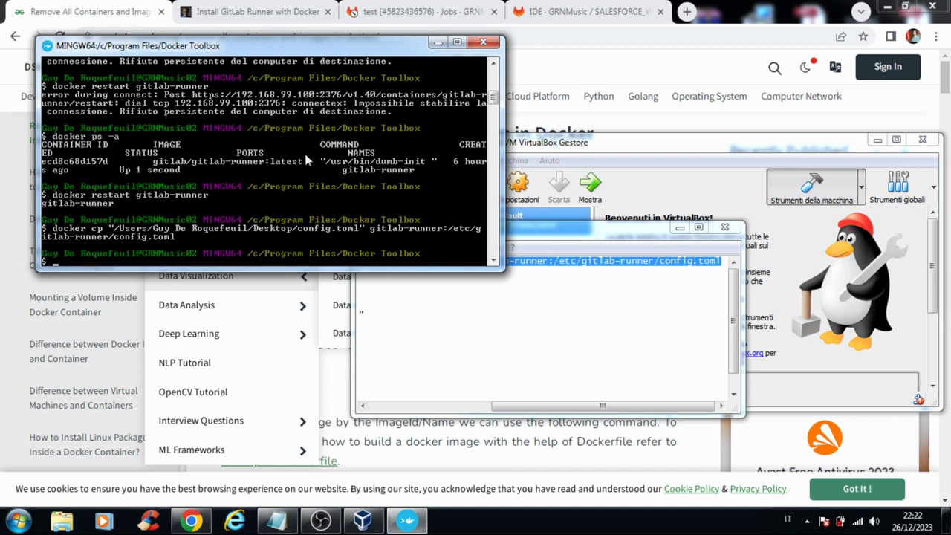
Enter the command docker exec -it gitlab-runner gitlab-runner run at the terminal prompt.
key("Up")
key("Up")
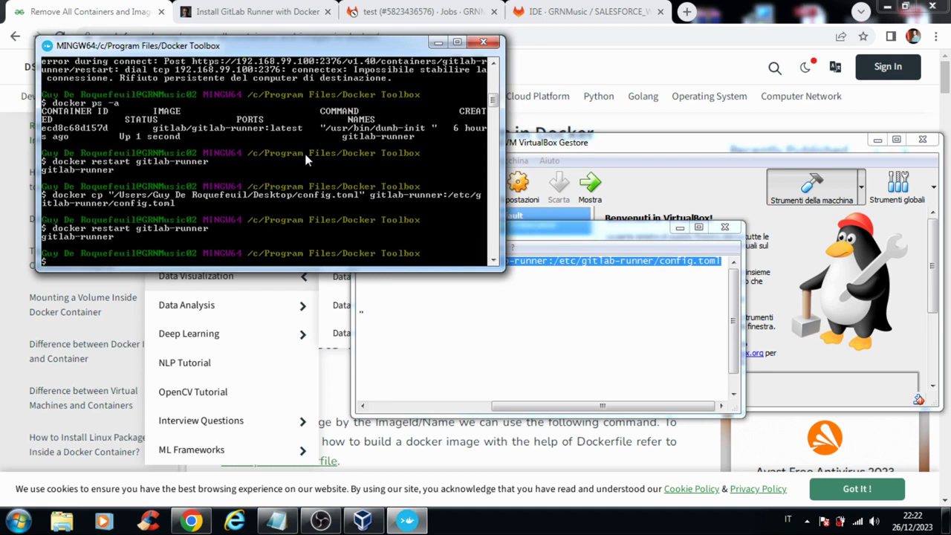
type("docker -exec")
key("BackSpace")
key("BackSpace")
key("BackSpace")
key("BackSpace")
key("BackSpace")
type("exec ")
type("-it ")
type("gita")
key("BackSpace")
type("lab-runner gitlab-runner run")
Start the runner inside the gitlab-runner container and retry the GitLab test job on runner prova_4.
key("Return")
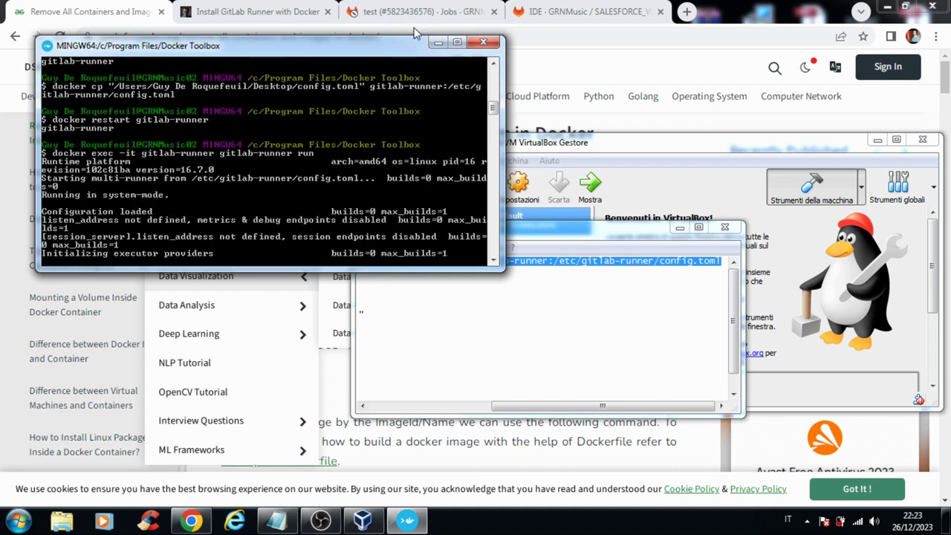
left_click(415, 19)
left_click(797, 101)
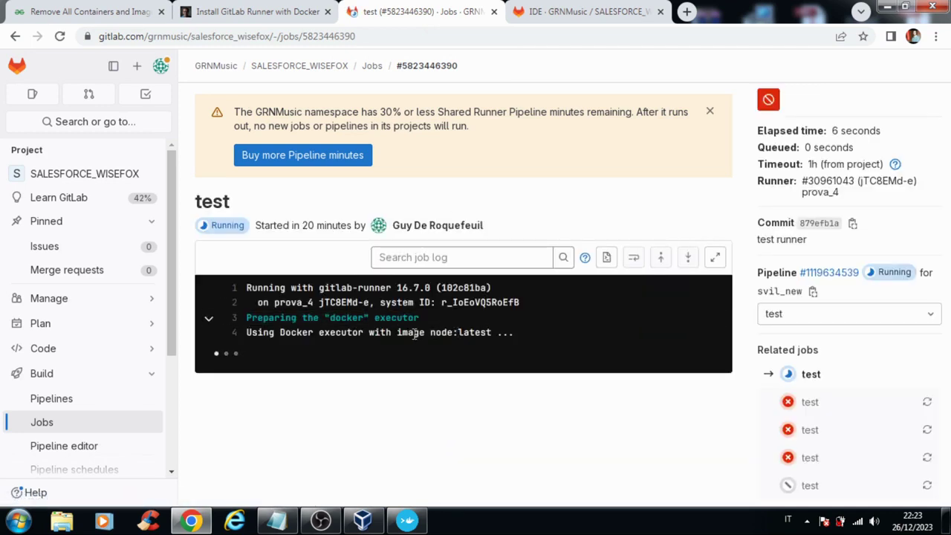
left_click_drag(399, 334, 476, 335)
left_click(477, 336)
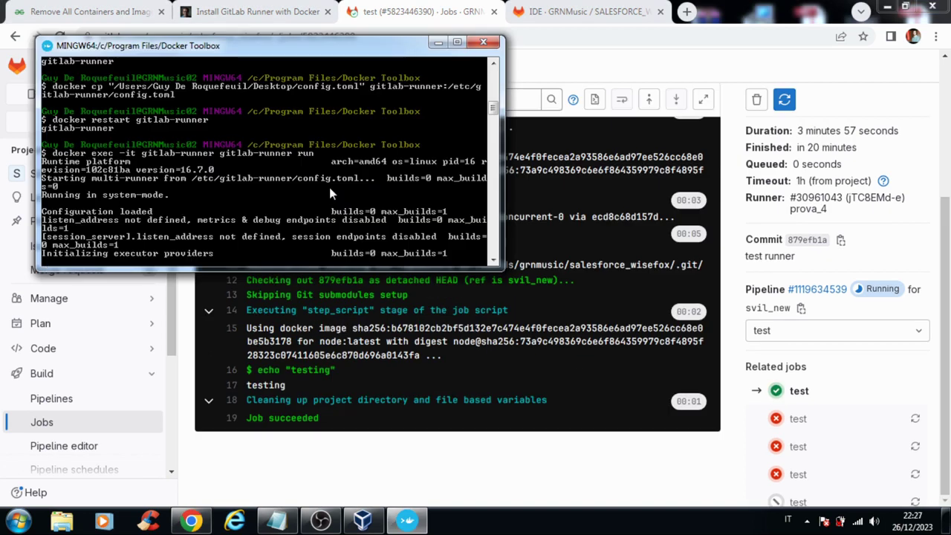
left_click(438, 43)
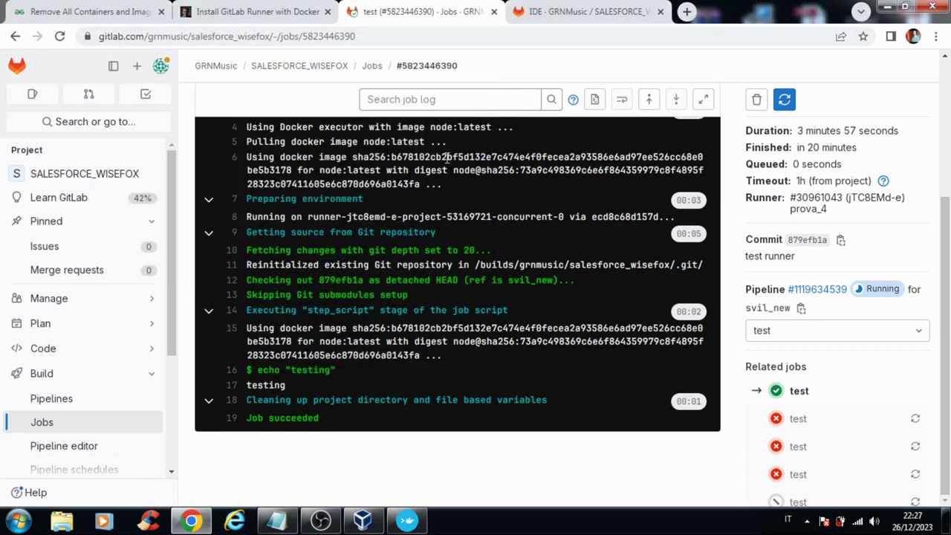